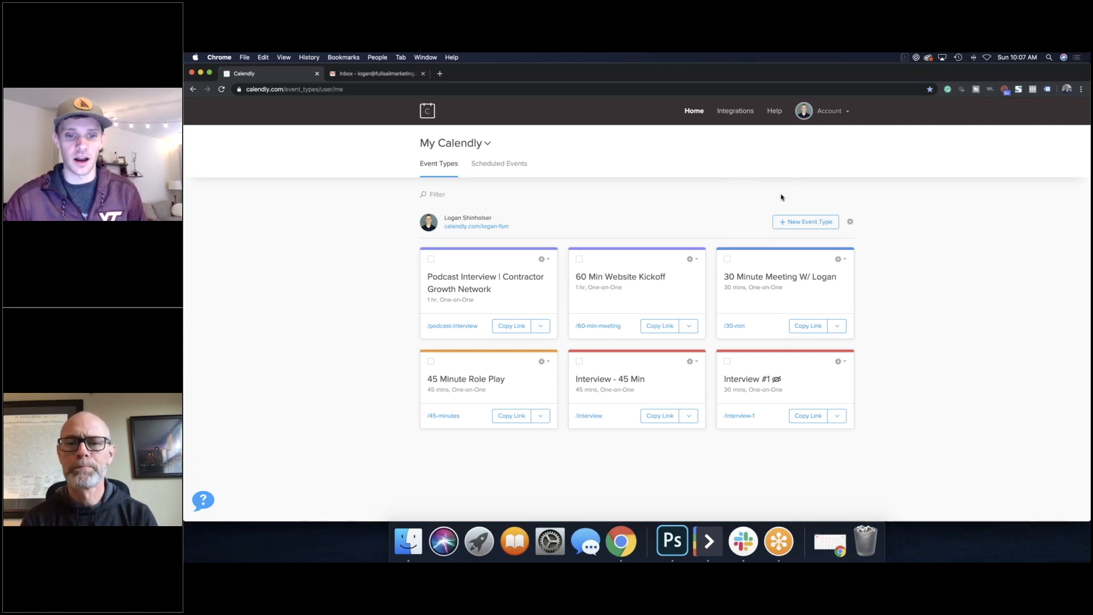
Step: Start a new event type from the Event Types page
{"action": "left_click", "coordinate": [801, 223]}
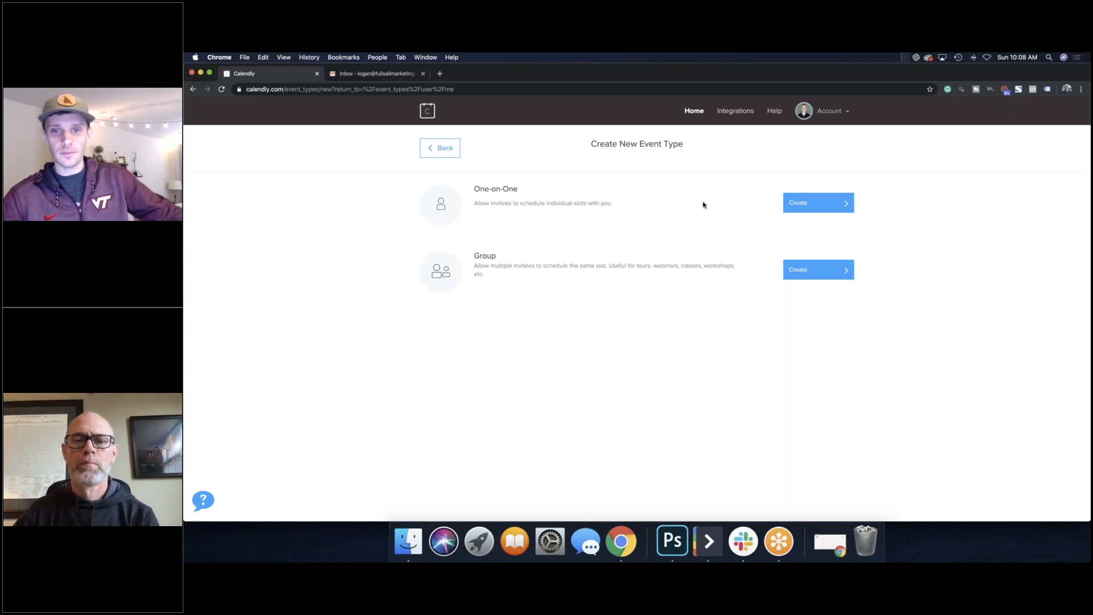
Step: Choose the One-on-One event type to get its blank setup form
{"action": "left_click", "coordinate": [821, 205]}
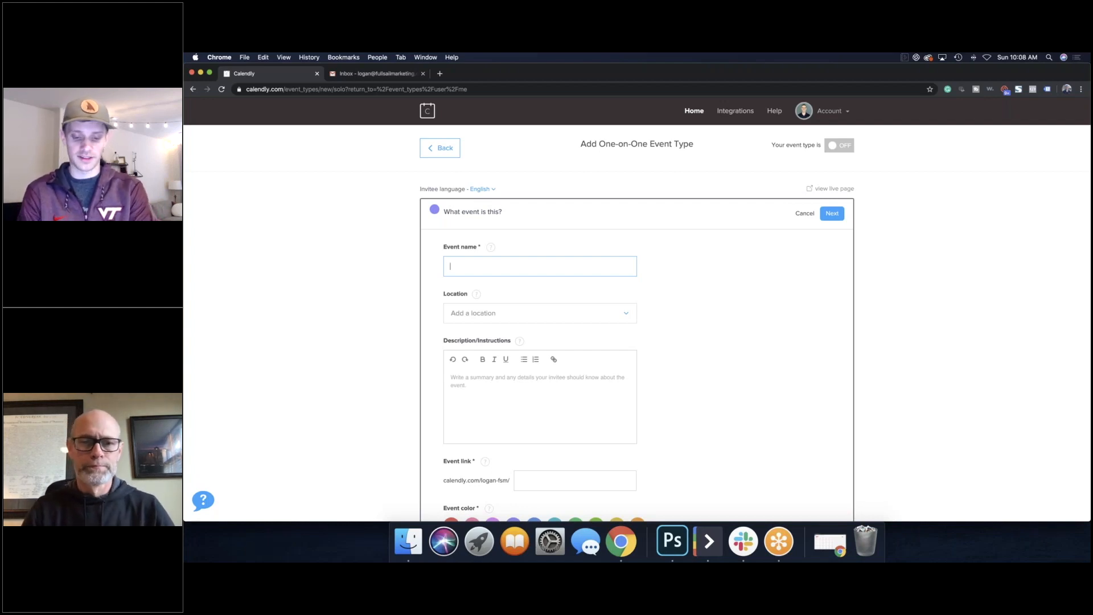
Step: Name the event 'Initial Consultation' and set its location to Phone call, with me calling the invitee
{"action": "type", "text": "tial Consultation"}
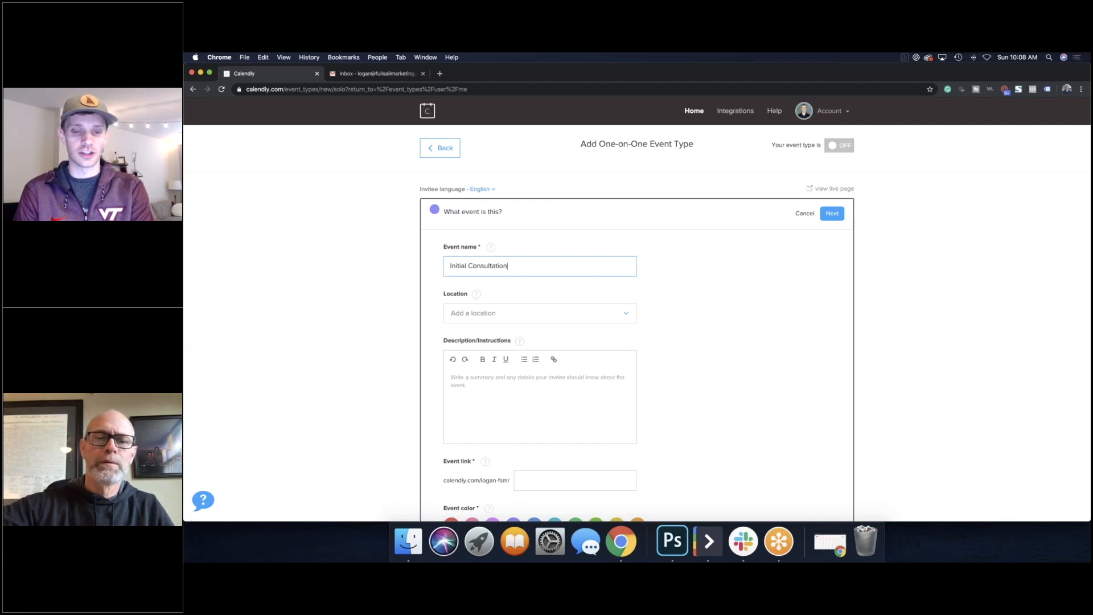
{"action": "left_click", "coordinate": [592, 315]}
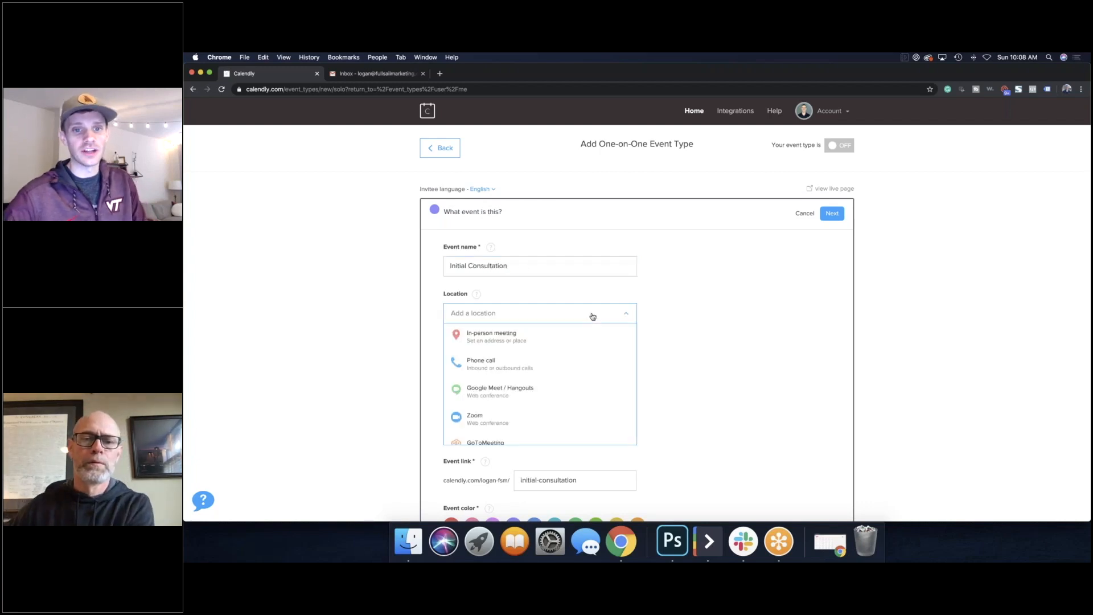
{"action": "scroll", "coordinate": [598, 347], "scroll_direction": "down", "scroll_amount": 3}
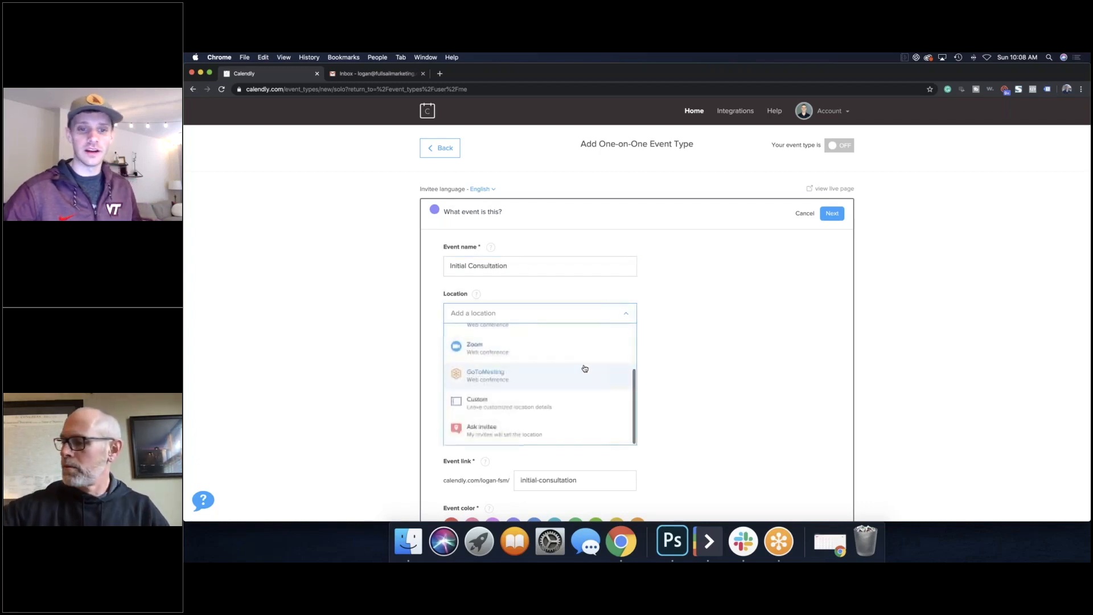
{"action": "scroll", "coordinate": [585, 365], "scroll_direction": "up", "scroll_amount": 3}
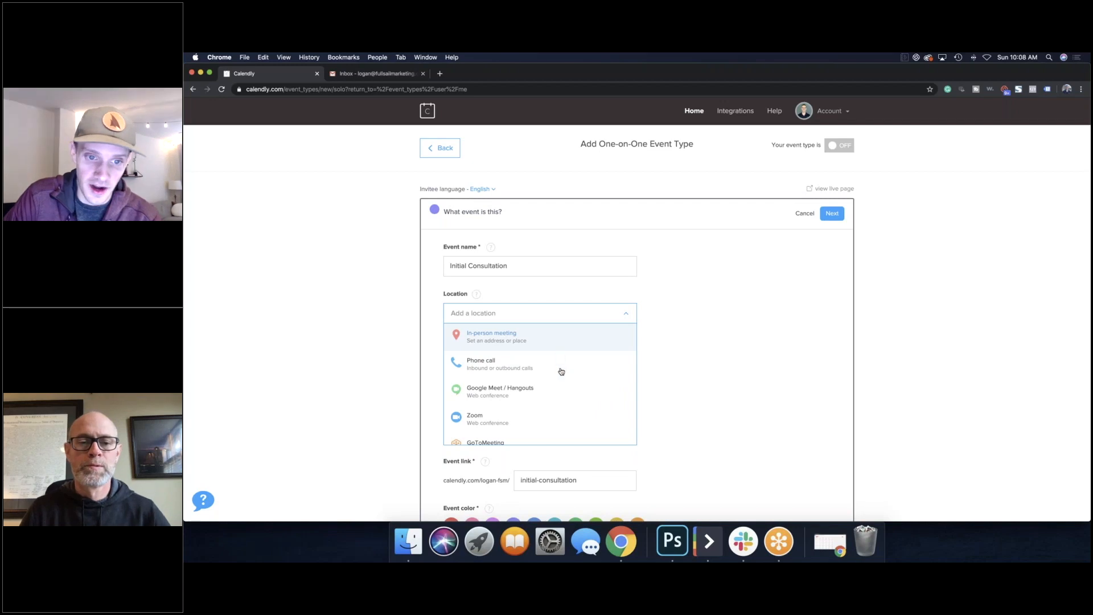
{"action": "scroll", "coordinate": [560, 371], "scroll_direction": "down", "scroll_amount": 2}
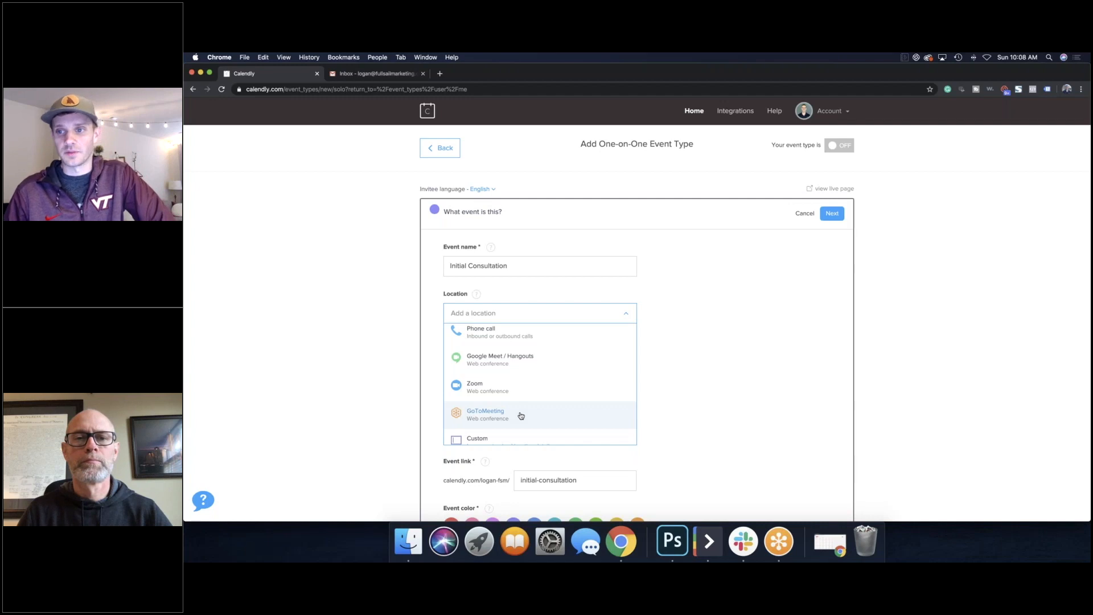
{"action": "scroll", "coordinate": [524, 399], "scroll_direction": "up", "scroll_amount": 2}
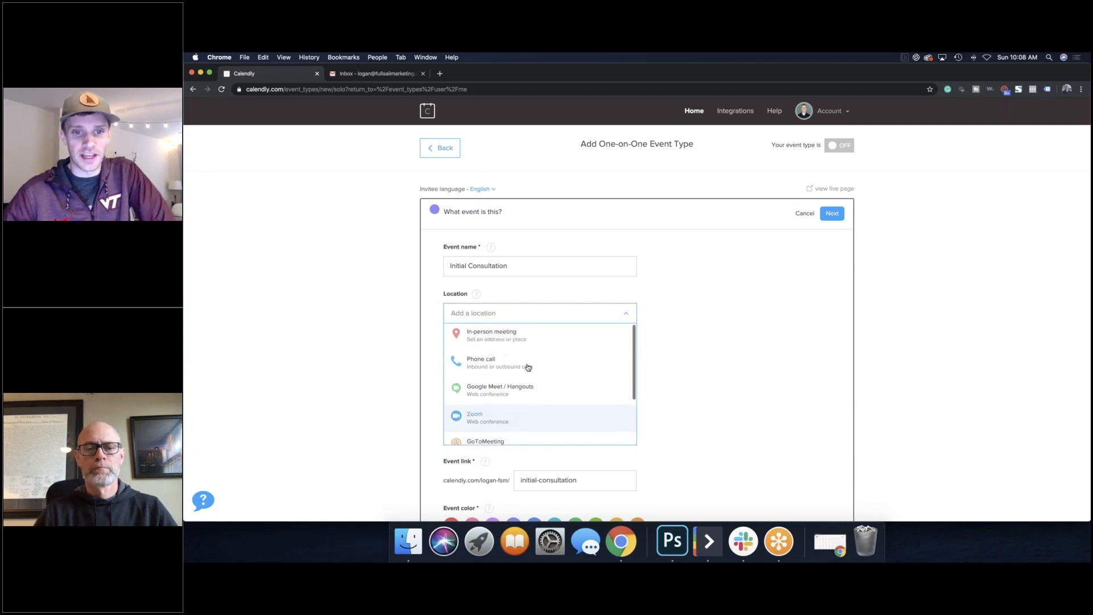
{"action": "left_click", "coordinate": [576, 369]}
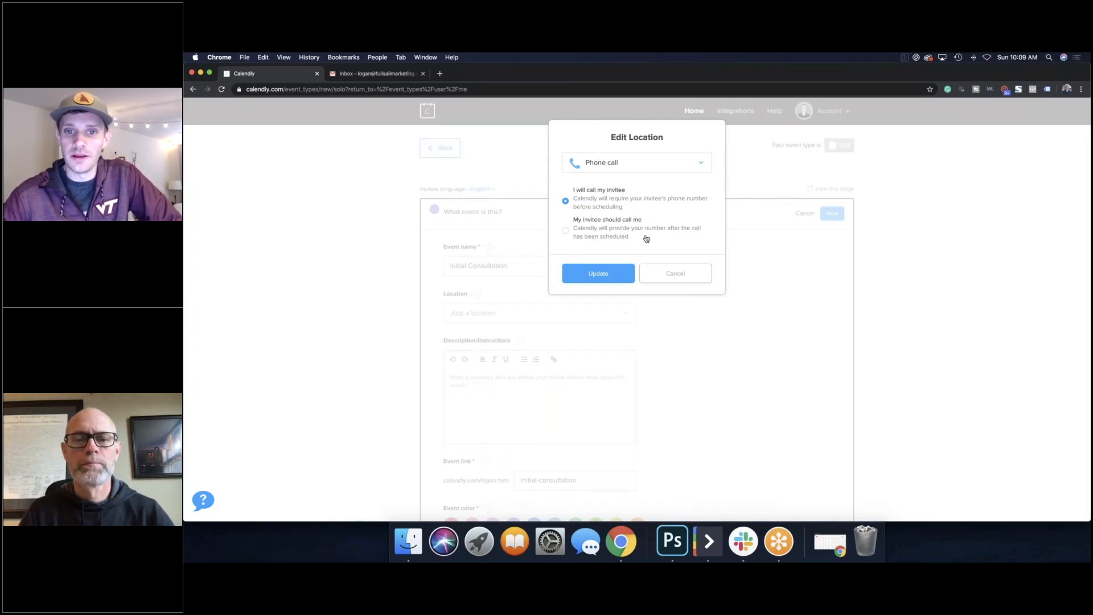
{"action": "left_click", "coordinate": [599, 273]}
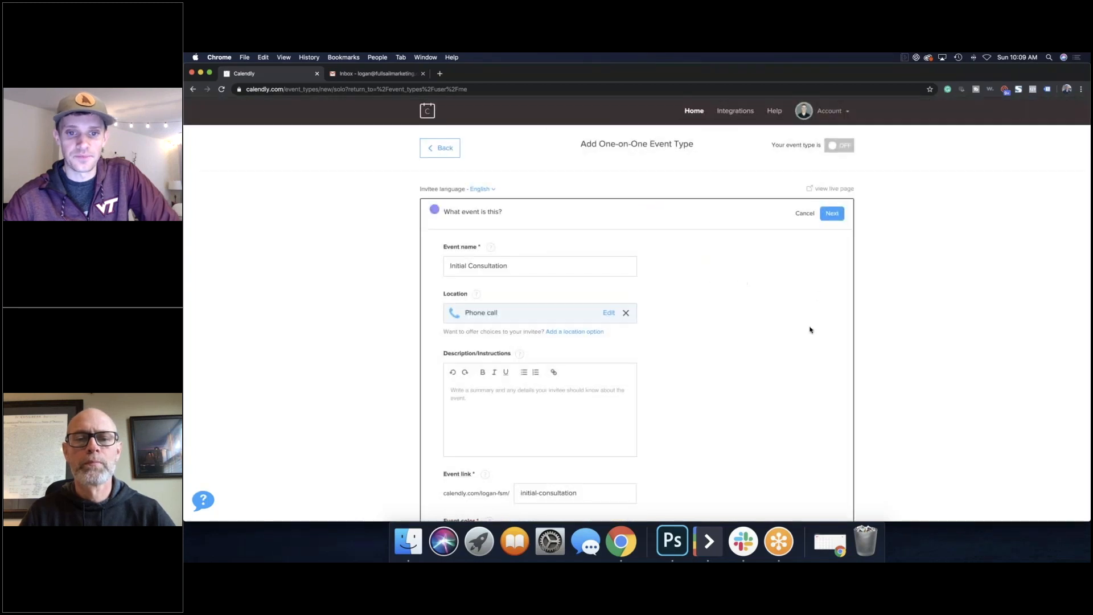
{"action": "scroll", "coordinate": [695, 336], "scroll_direction": "down", "scroll_amount": 1}
{"action": "scroll", "coordinate": [559, 344], "scroll_direction": "down", "scroll_amount": 2}
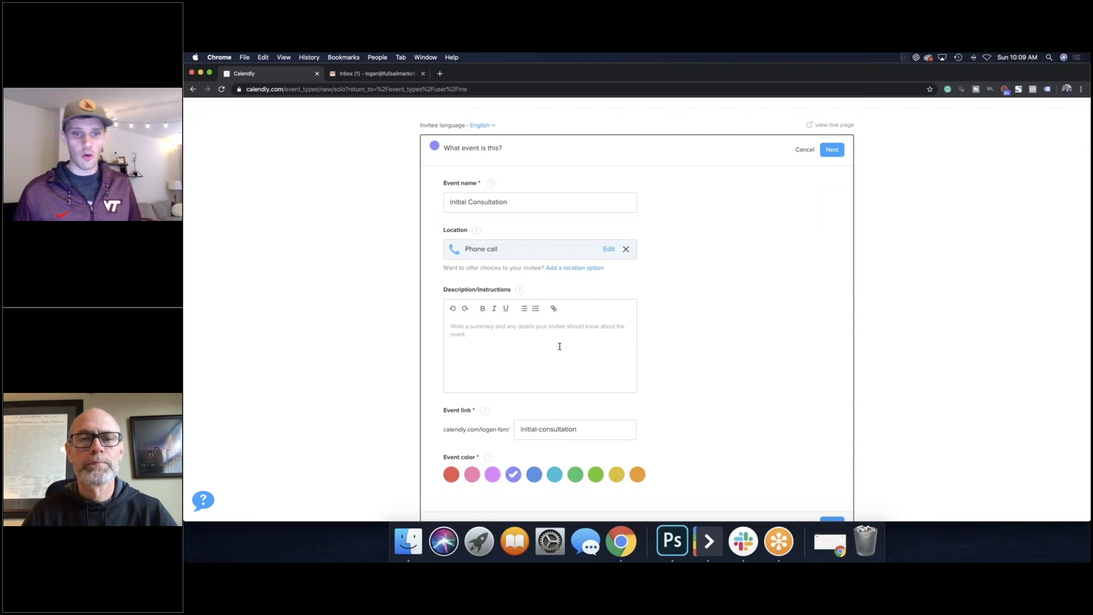
Step: Add the instructions 'Please be available to chat at the selected time. I will call the number given!'
{"action": "left_click", "coordinate": [560, 347]}
{"action": "type", "text": "Please be"}
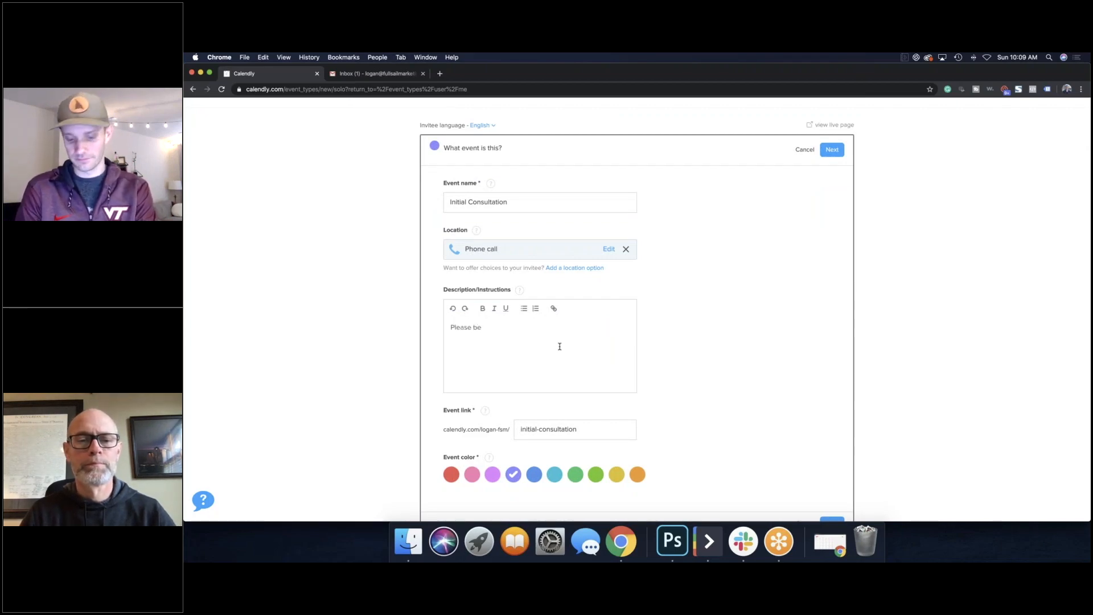
{"action": "type", "text": " available to "}
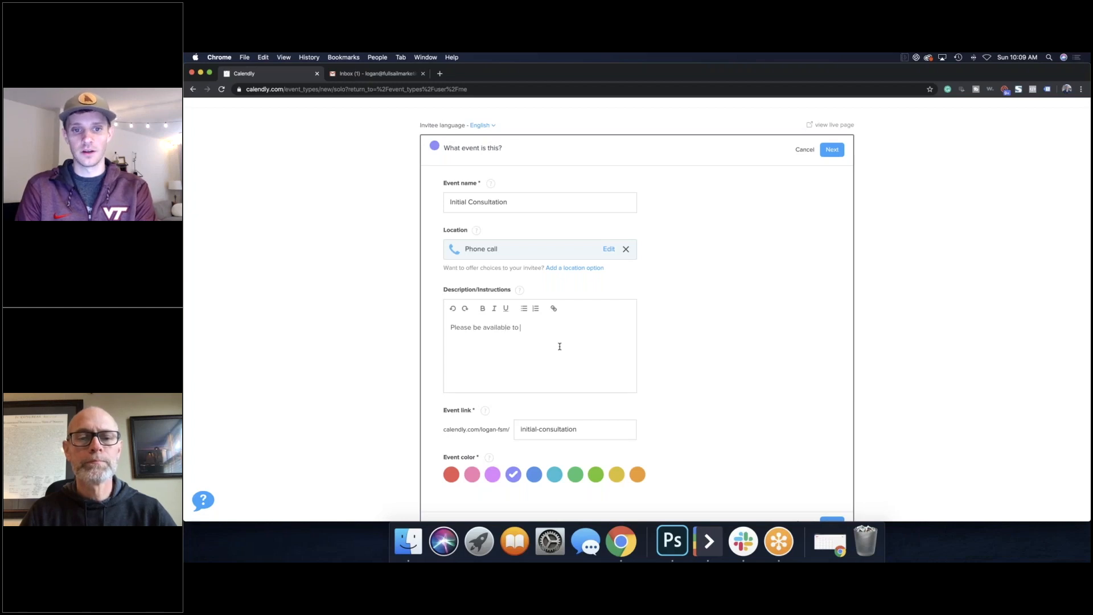
{"action": "type", "text": "chat at the selected time. I will call the number"}
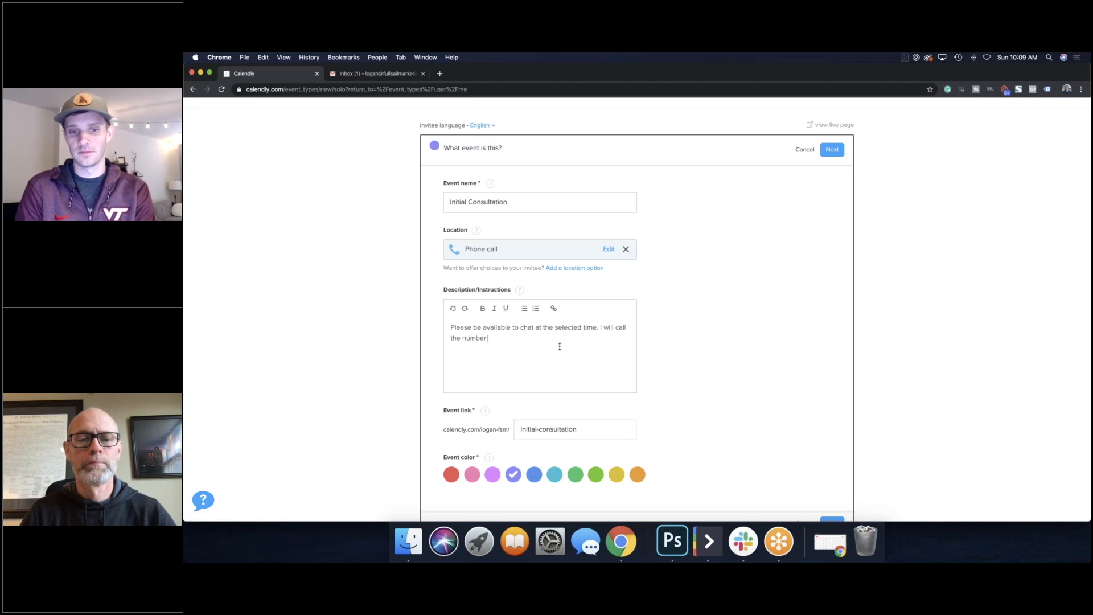
{"action": "type", "text": " given!"}
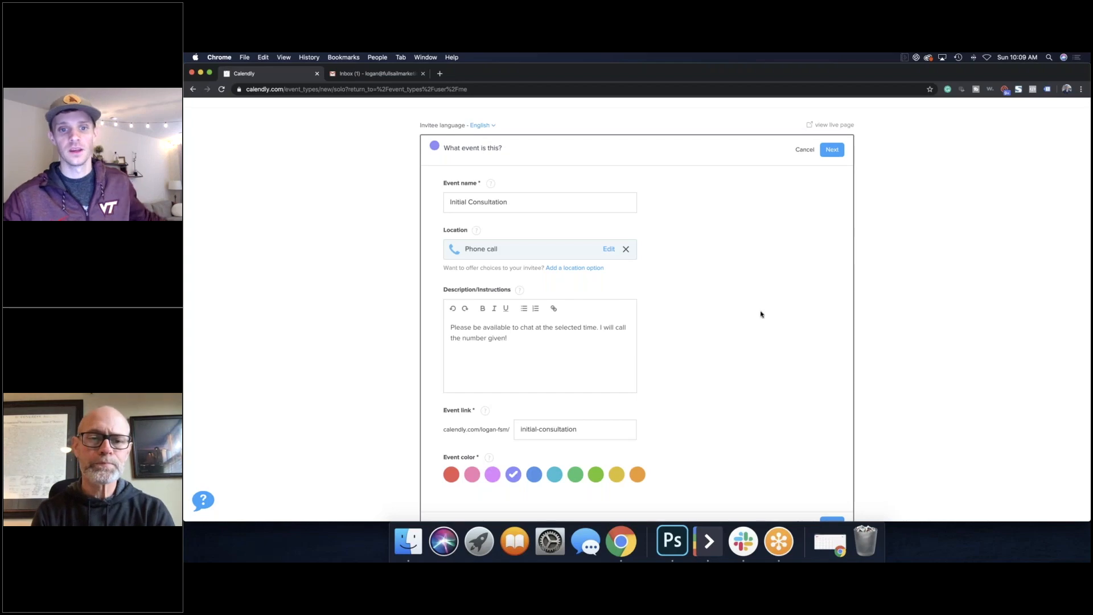
{"action": "scroll", "coordinate": [766, 341], "scroll_direction": "down", "scroll_amount": 2}
Step: Check the initial-consultation event link and save the event details
{"action": "left_click_drag", "start_coordinate": [588, 385], "coordinate": [519, 385]}
{"action": "left_click", "coordinate": [681, 361]}
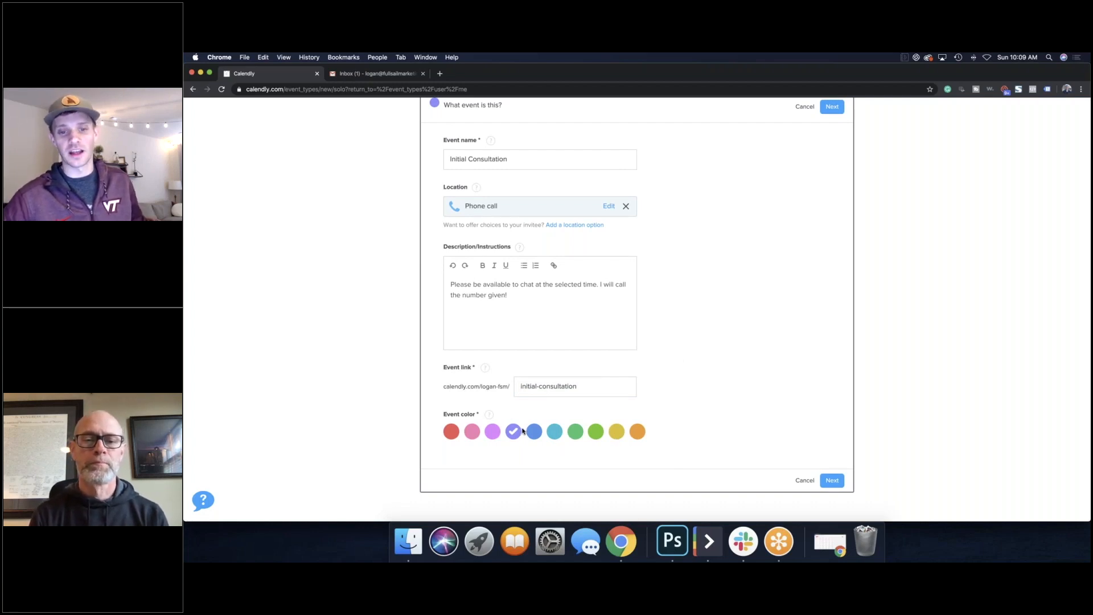
{"action": "scroll", "coordinate": [590, 424], "scroll_direction": "up", "scroll_amount": 3}
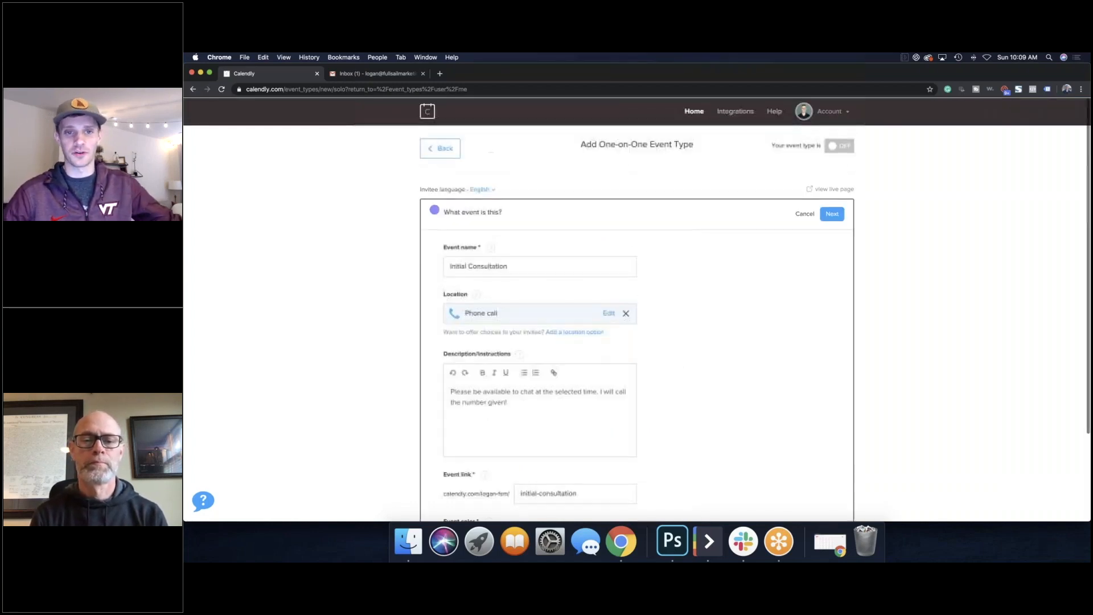
{"action": "scroll", "coordinate": [589, 421], "scroll_direction": "down", "scroll_amount": 3}
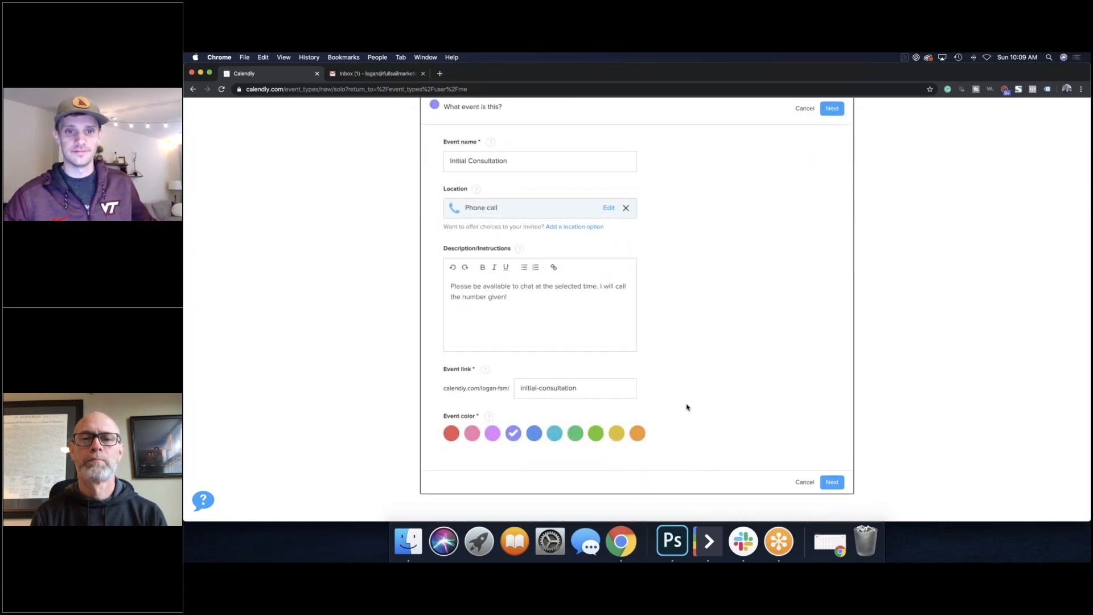
{"action": "scroll", "coordinate": [687, 408], "scroll_direction": "up", "scroll_amount": 1}
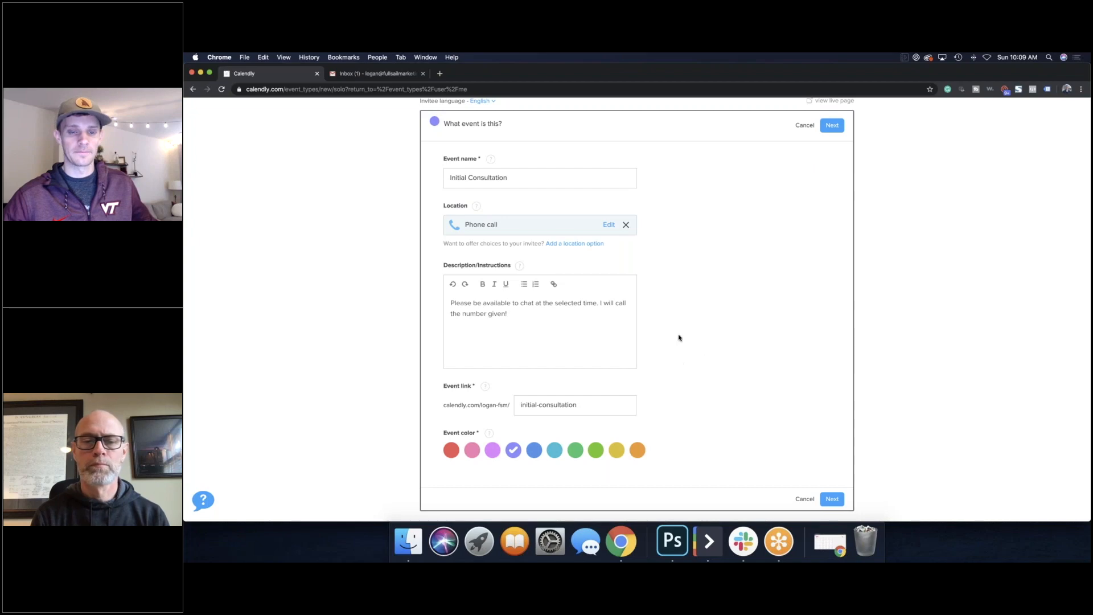
{"action": "scroll", "coordinate": [536, 222], "scroll_direction": "down", "scroll_amount": 1}
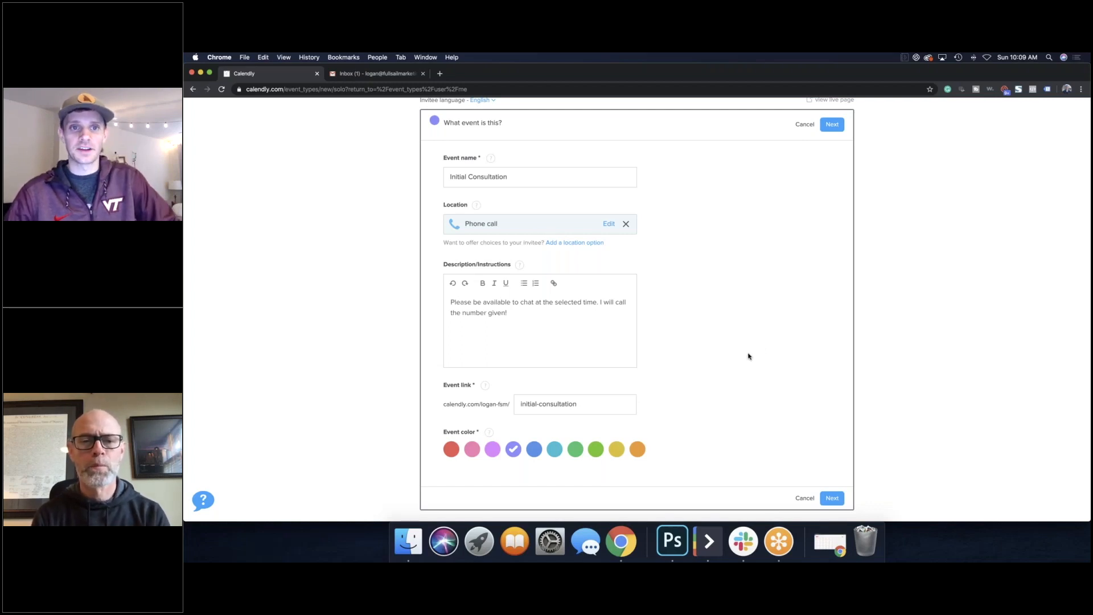
{"action": "scroll", "coordinate": [749, 356], "scroll_direction": "up", "scroll_amount": 2}
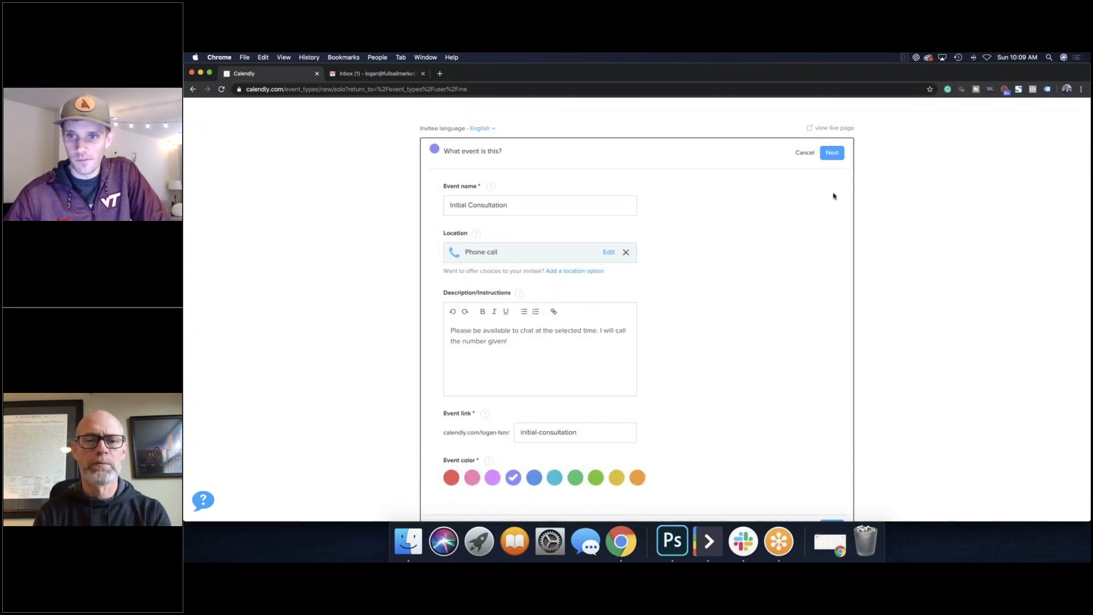
{"action": "scroll", "coordinate": [801, 285], "scroll_direction": "down", "scroll_amount": 2}
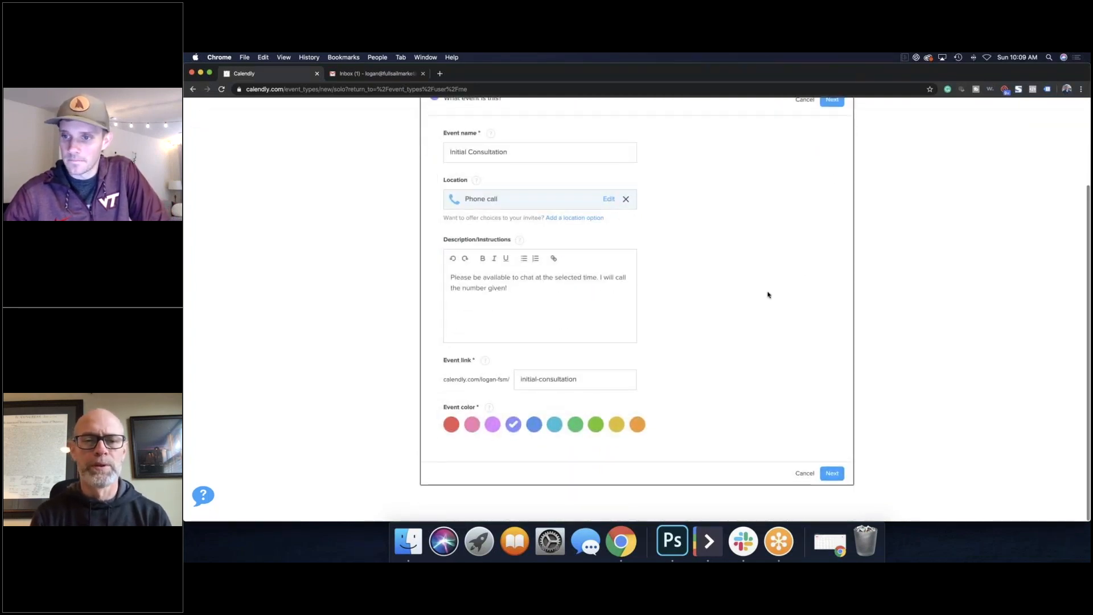
{"action": "scroll", "coordinate": [769, 293], "scroll_direction": "up", "scroll_amount": 2}
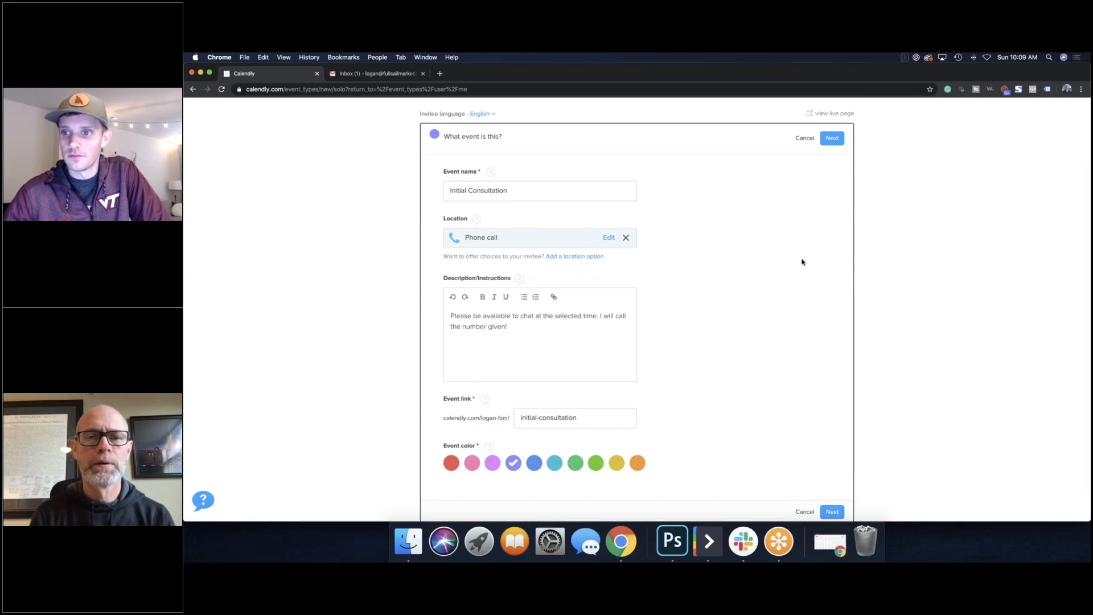
{"action": "left_click", "coordinate": [830, 138]}
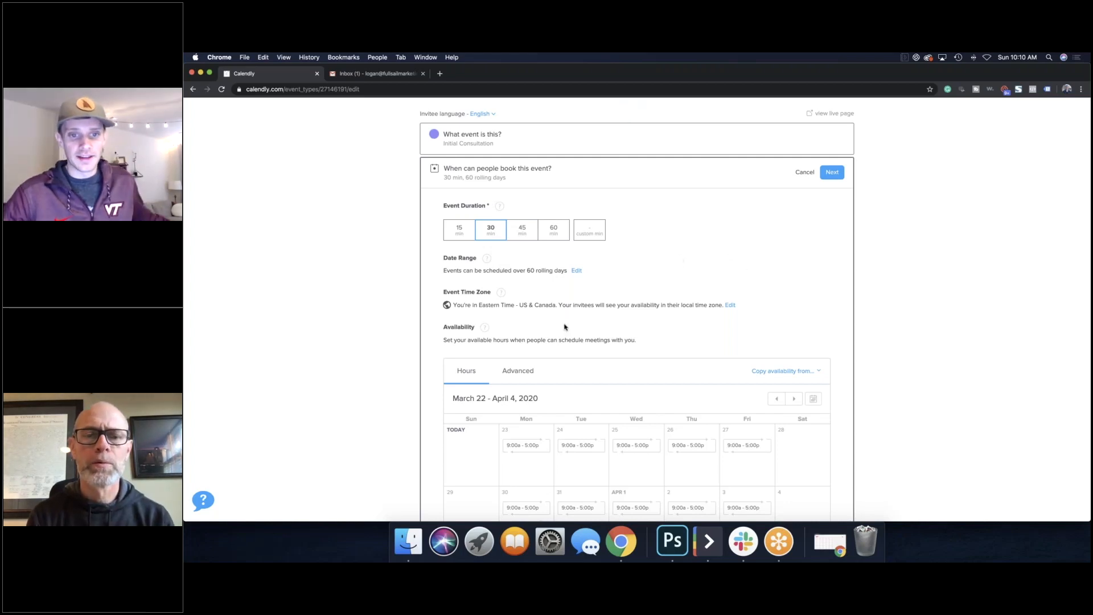
Step: Review the booking settings: 30-minute duration, 60 rolling days, Eastern Time, weekdays 9:00a–5:00p
{"action": "scroll", "coordinate": [513, 249], "scroll_direction": "down", "scroll_amount": 3}
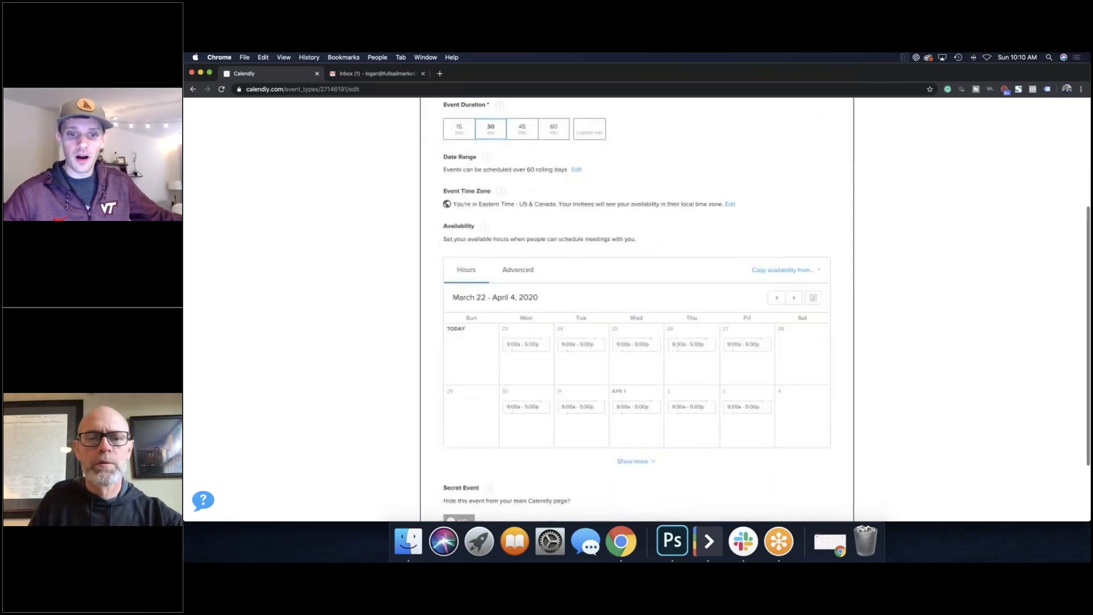
{"action": "scroll", "coordinate": [525, 336], "scroll_direction": "down", "scroll_amount": 2}
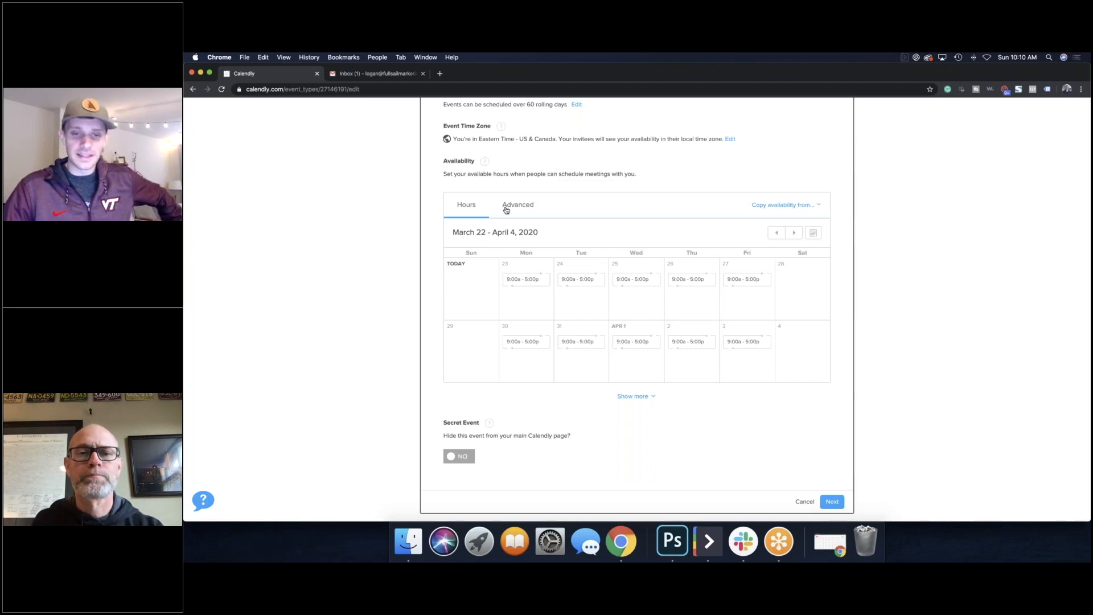
{"action": "scroll", "coordinate": [507, 210], "scroll_direction": "up", "scroll_amount": 3}
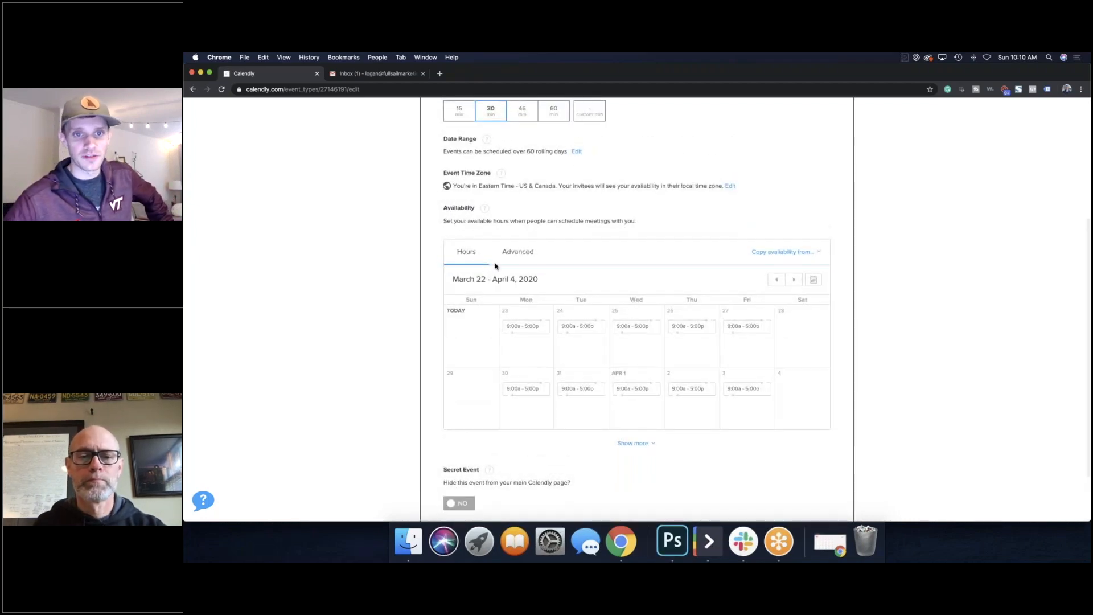
{"action": "scroll", "coordinate": [469, 179], "scroll_direction": "down", "scroll_amount": 1}
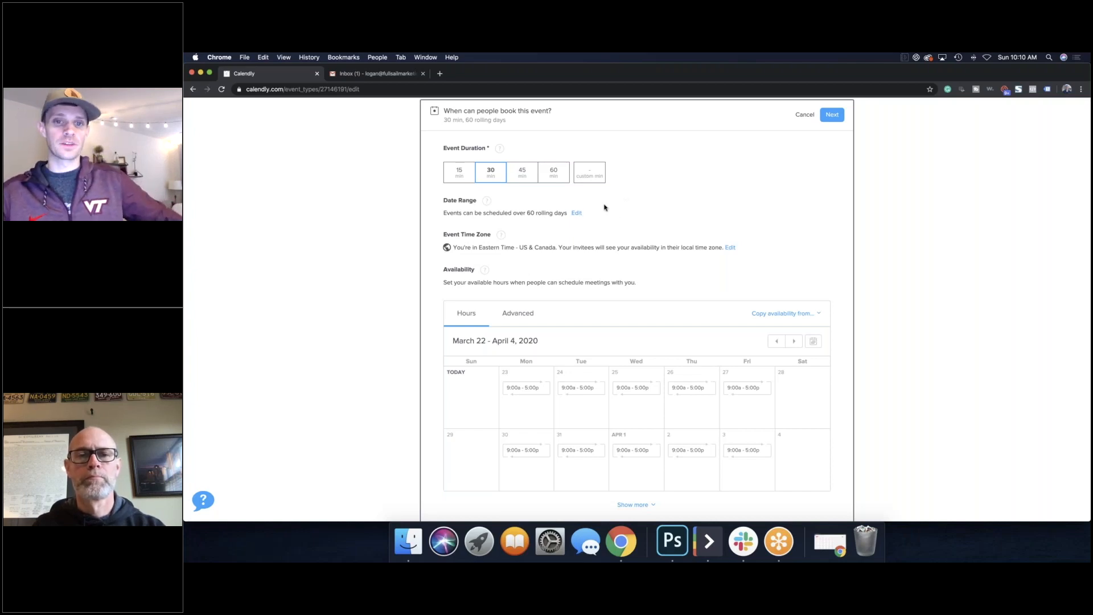
Step: Shorten the booking window from 60 to 5 rolling days and save the availability settings
{"action": "left_click", "coordinate": [576, 213]}
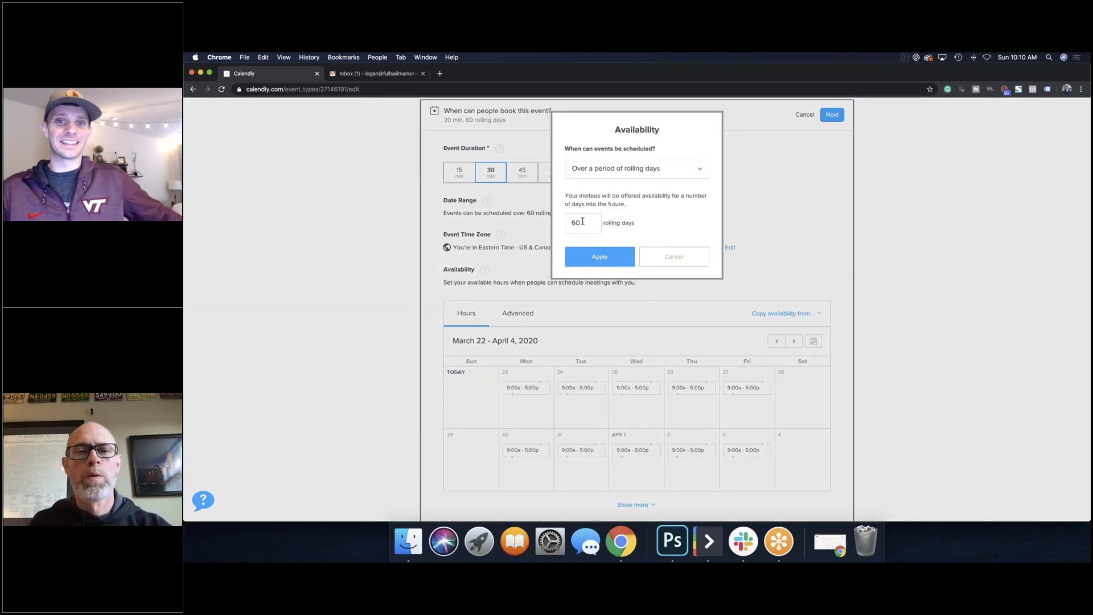
{"action": "double_click", "coordinate": [582, 221]}
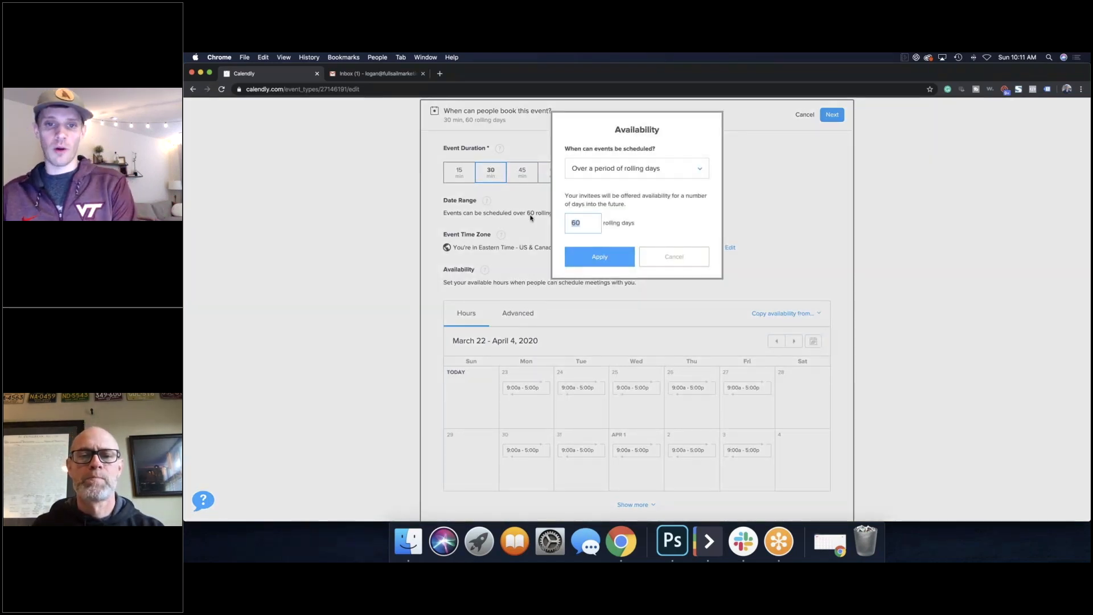
{"action": "type", "text": "5"}
{"action": "left_click", "coordinate": [600, 257]}
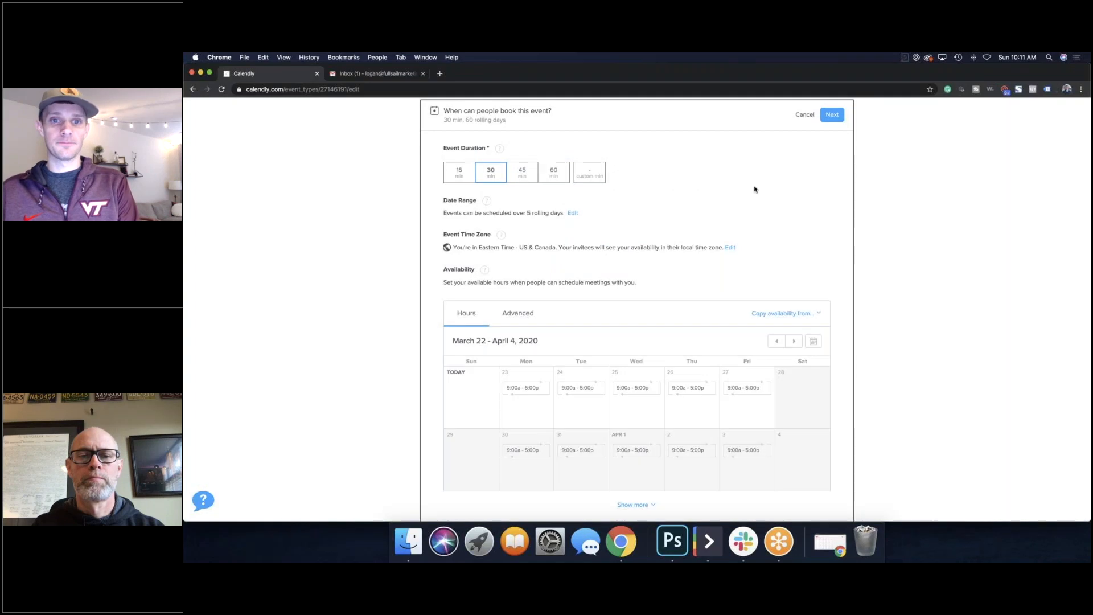
{"action": "scroll", "coordinate": [569, 376], "scroll_direction": "down", "scroll_amount": 2}
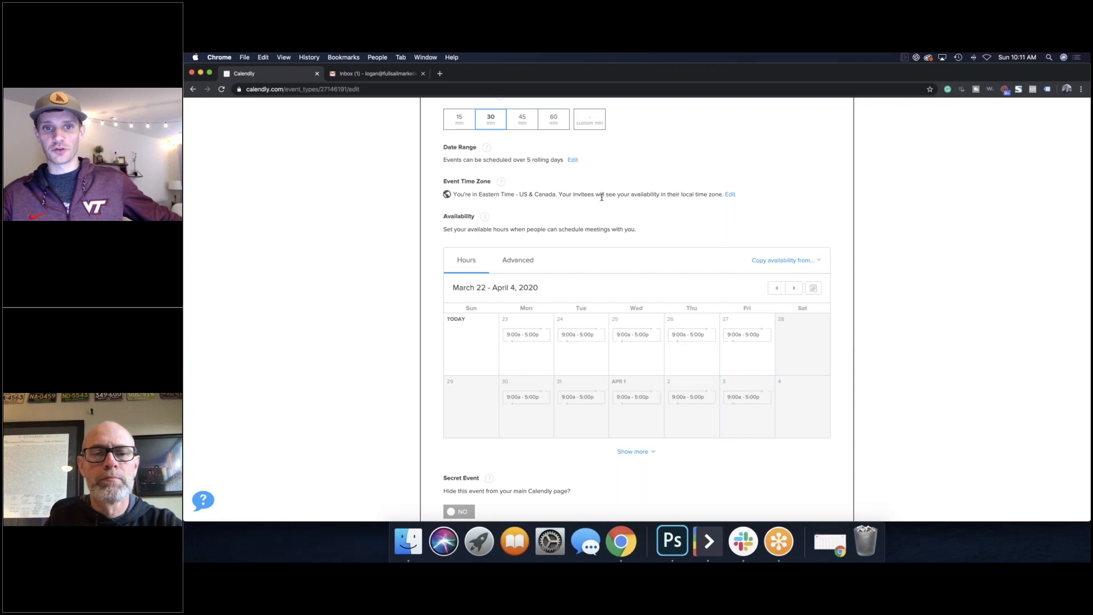
{"action": "scroll", "coordinate": [684, 229], "scroll_direction": "down", "scroll_amount": 3}
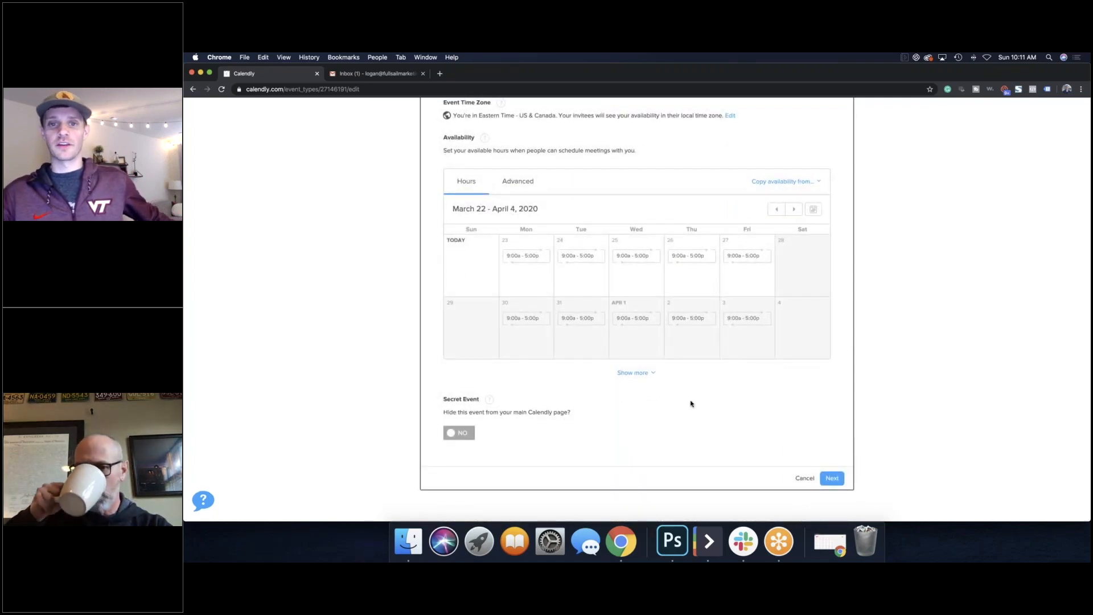
{"action": "scroll", "coordinate": [694, 403], "scroll_direction": "up", "scroll_amount": 2}
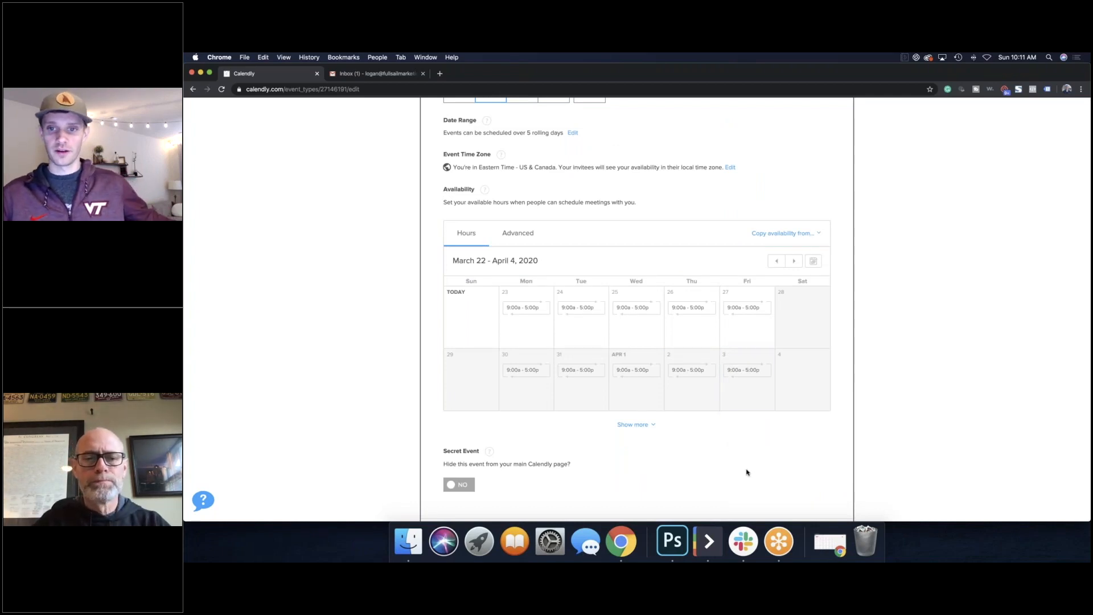
{"action": "scroll", "coordinate": [747, 471], "scroll_direction": "up", "scroll_amount": 4}
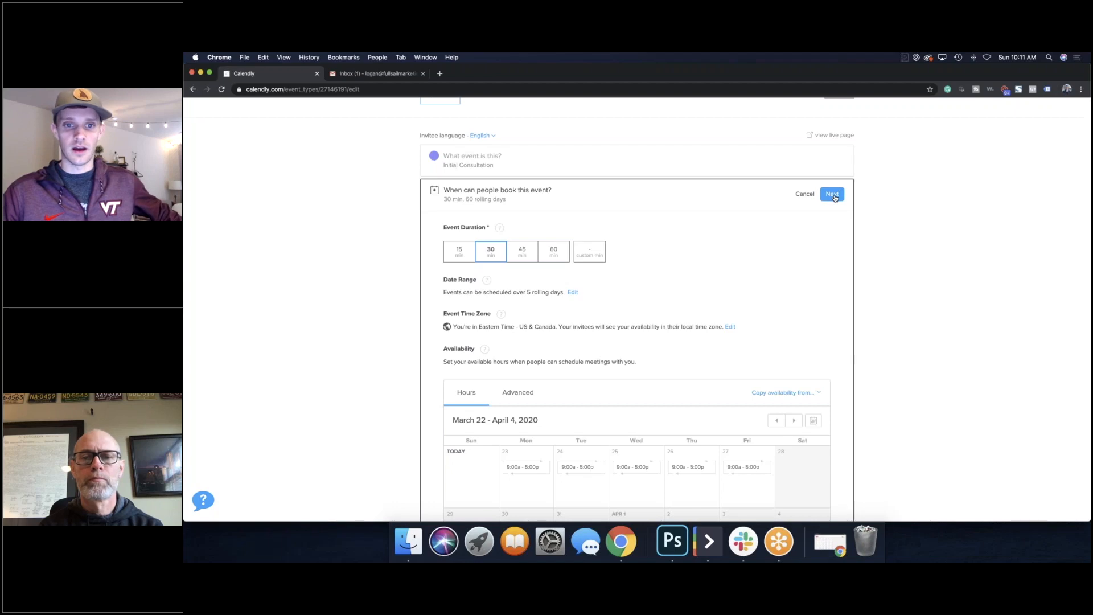
{"action": "left_click", "coordinate": [832, 194]}
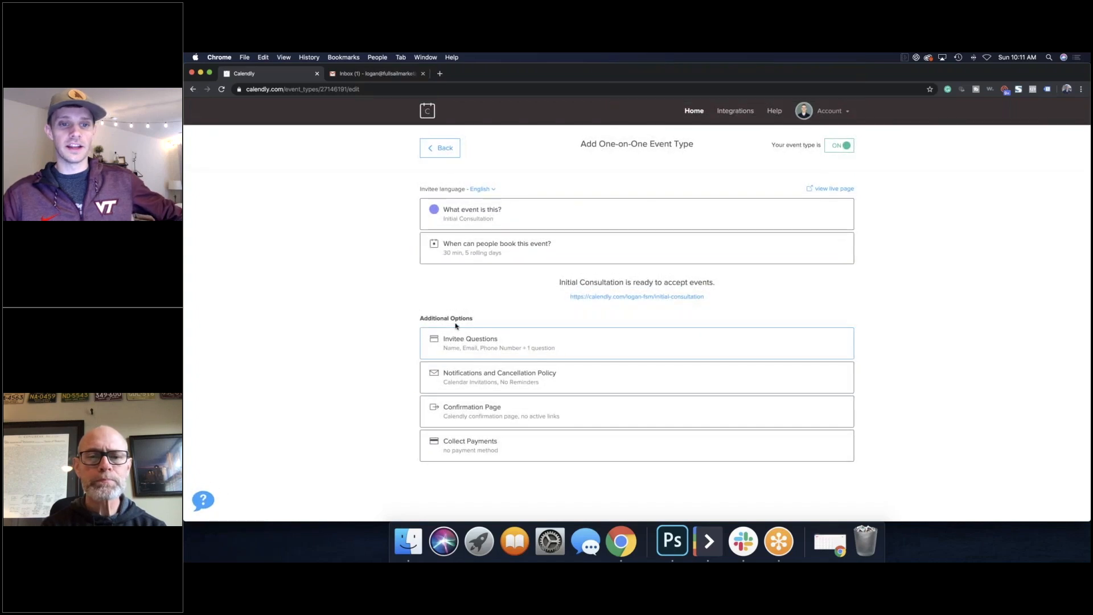
Step: Open the invitee questions: name, email, phone number and the meeting-preparation question
{"action": "left_click", "coordinate": [537, 352]}
{"action": "scroll", "coordinate": [533, 319], "scroll_direction": "down", "scroll_amount": 2}
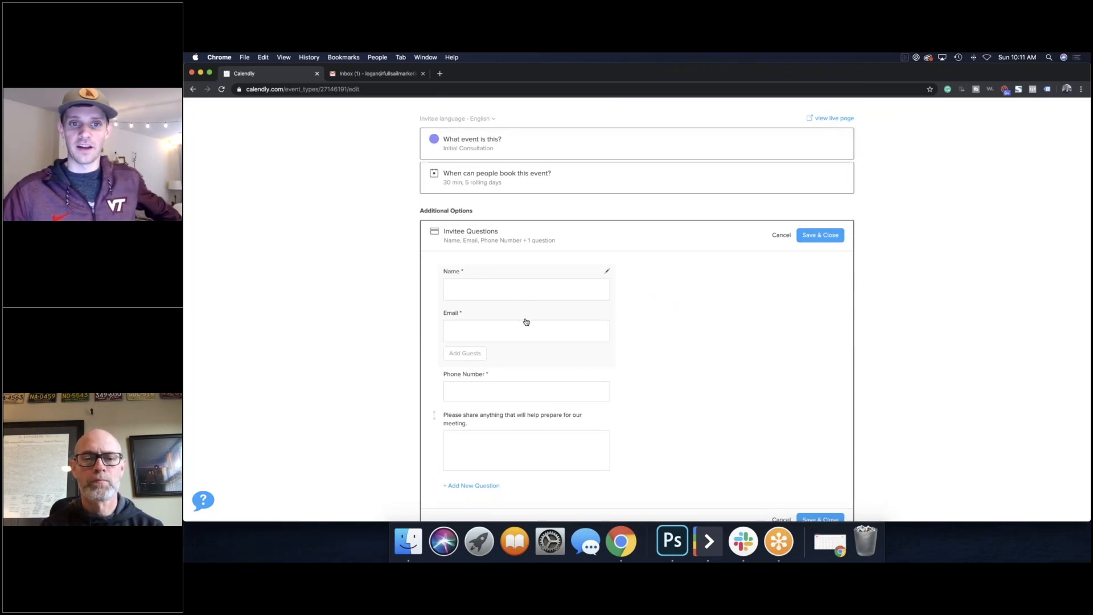
{"action": "scroll", "coordinate": [575, 353], "scroll_direction": "down", "scroll_amount": 1}
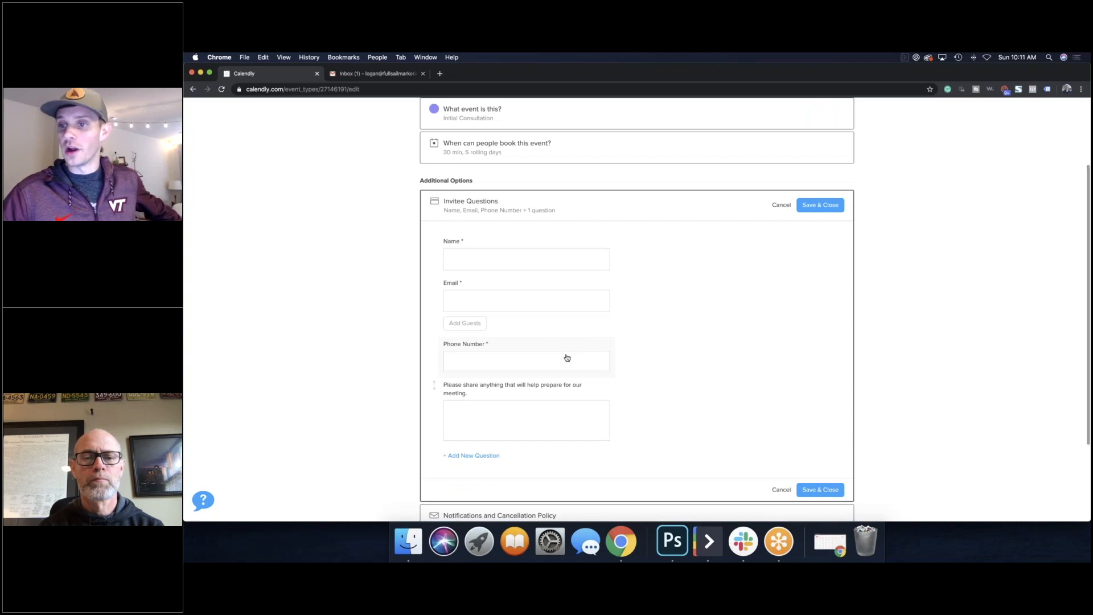
{"action": "scroll", "coordinate": [568, 357], "scroll_direction": "down", "scroll_amount": 1}
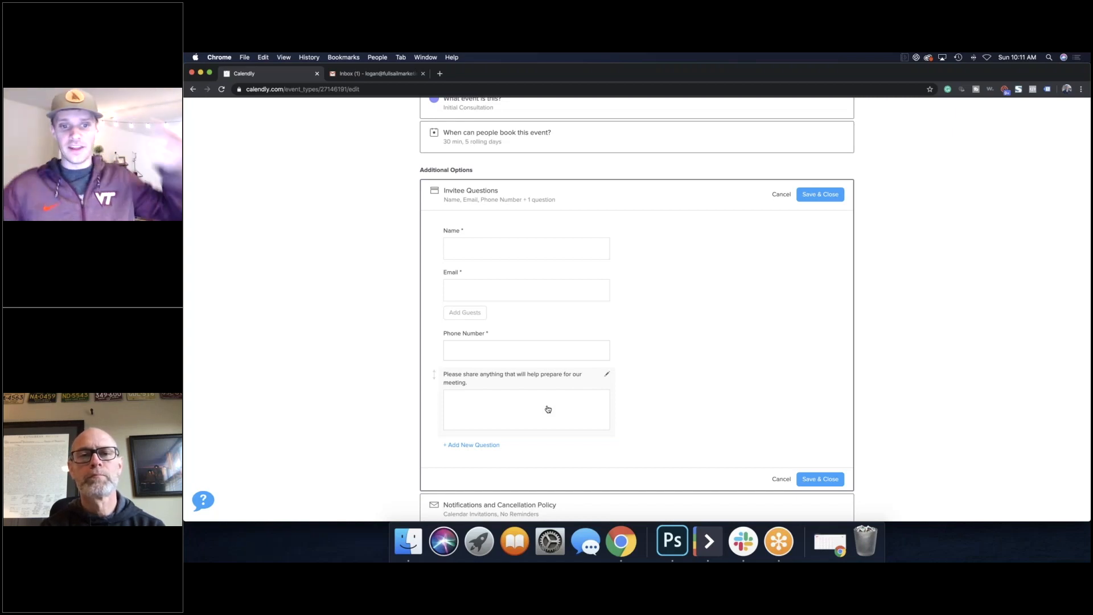
Step: Inspect the meeting-preparation question without changing it, then open a new browser tab
{"action": "left_click", "coordinate": [607, 374]}
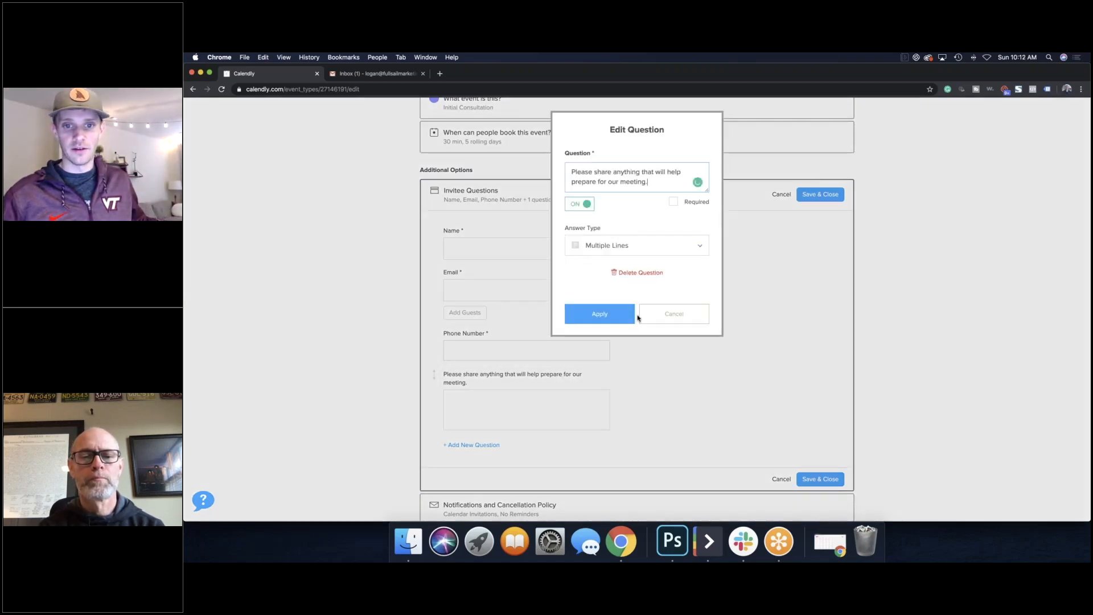
{"action": "left_click", "coordinate": [672, 315]}
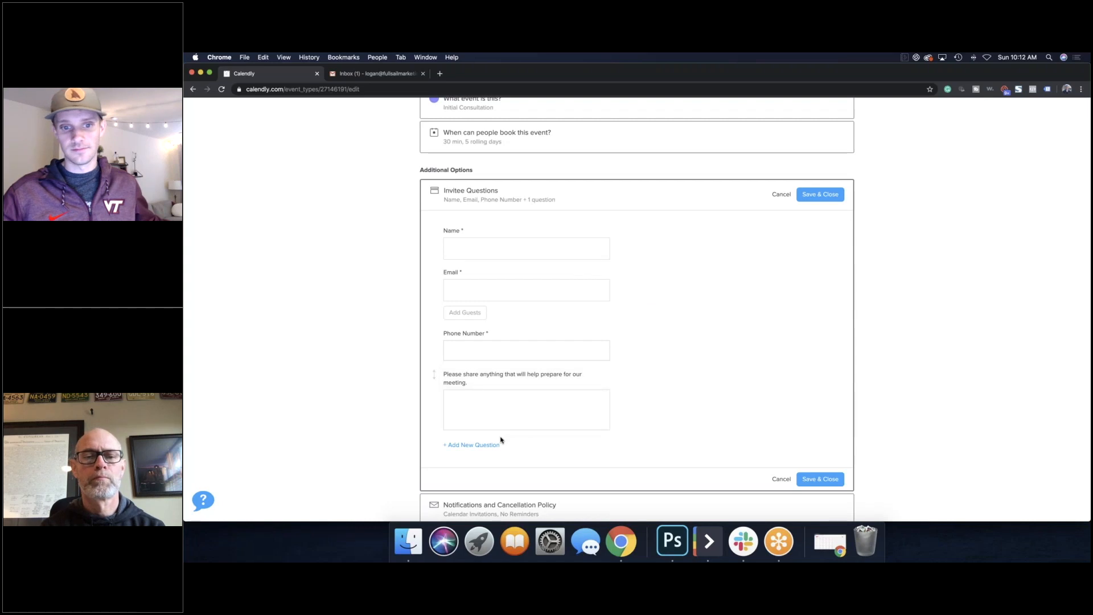
{"action": "scroll", "coordinate": [748, 311], "scroll_direction": "down", "scroll_amount": 3}
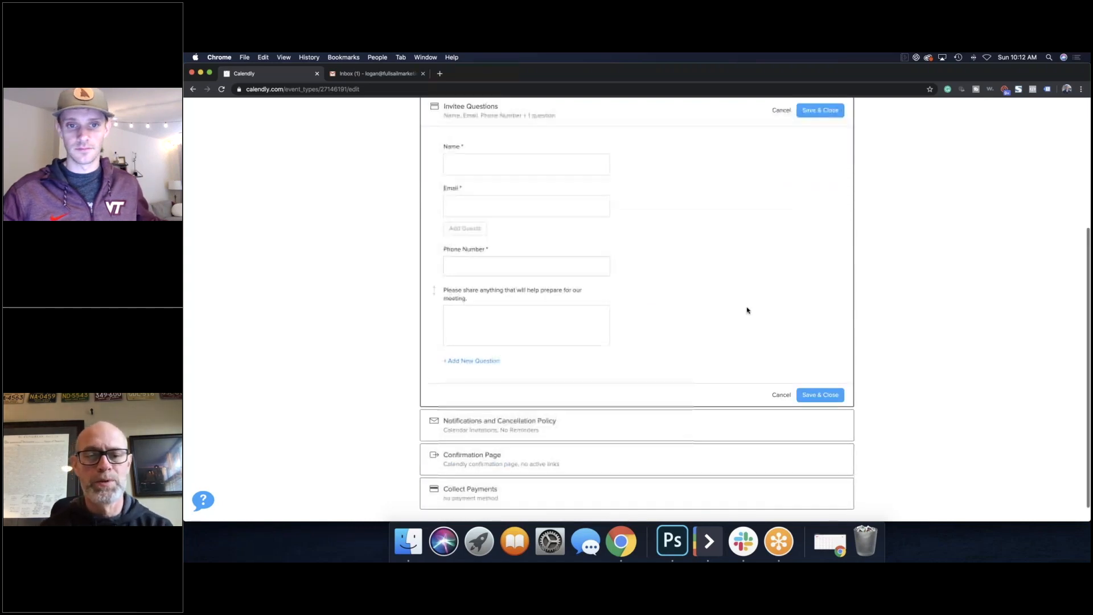
{"action": "scroll", "coordinate": [748, 311], "scroll_direction": "up", "scroll_amount": 2}
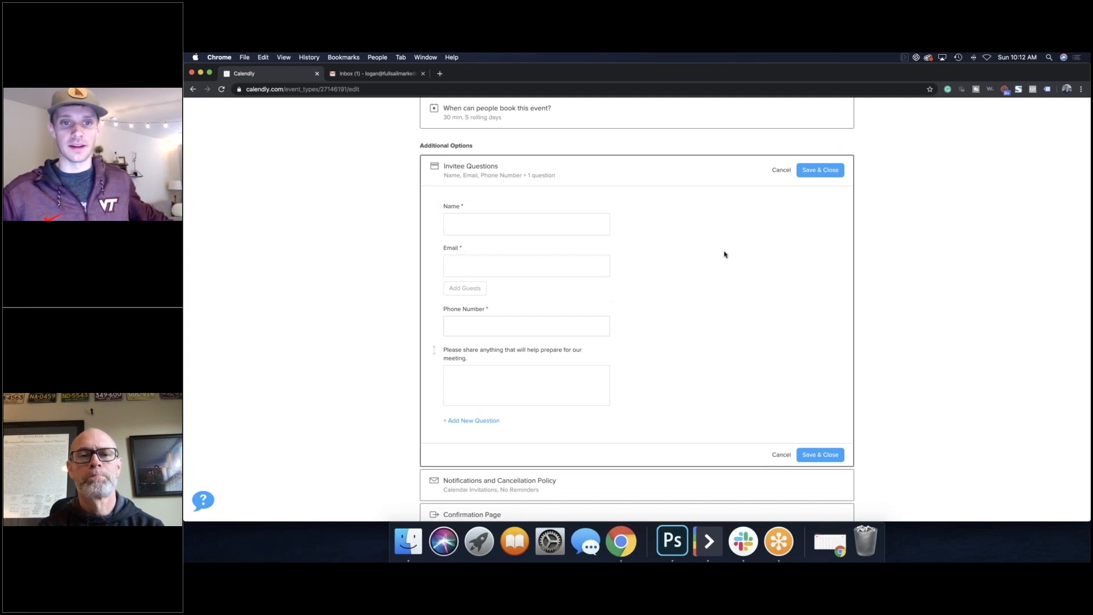
{"action": "scroll", "coordinate": [622, 191], "scroll_direction": "down", "scroll_amount": 2}
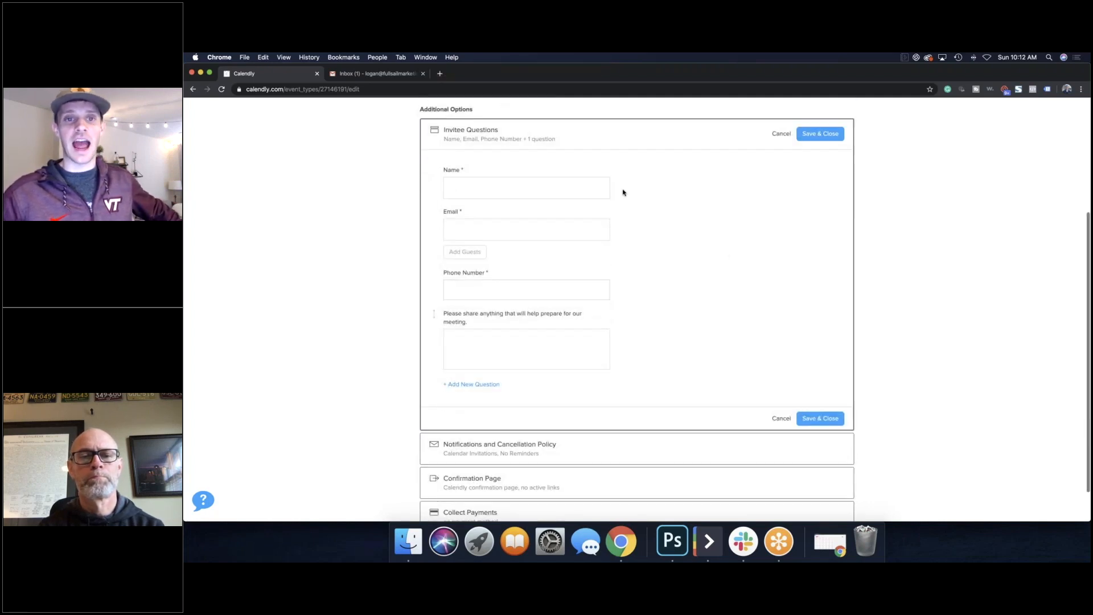
{"action": "left_click", "coordinate": [439, 73]}
Step: Load premierpond.com in the new tab and go to its wp-admin login page
{"action": "type", "text": "premierpond.com"}
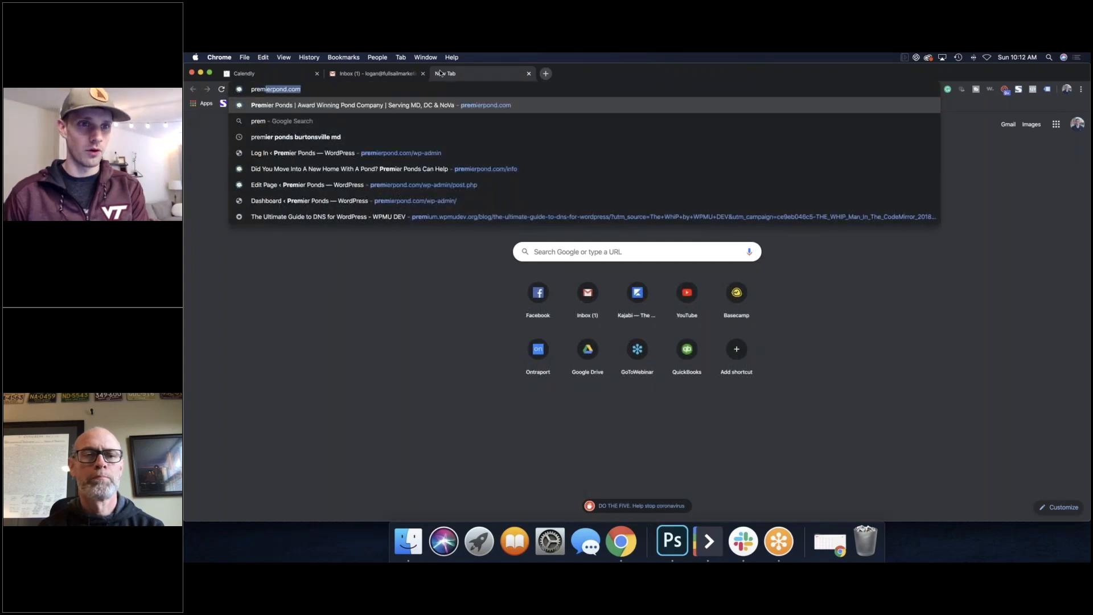
{"action": "key", "text": "Return"}
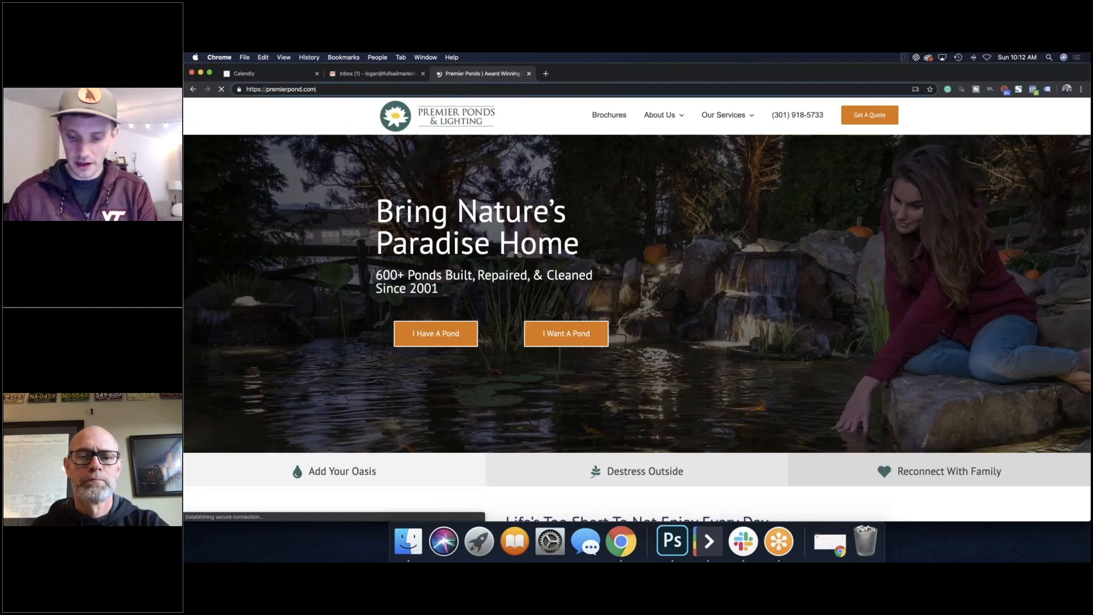
{"action": "key", "text": "super+l"}
{"action": "type", "text": "wp-admin"}
{"action": "key", "text": "Return"}
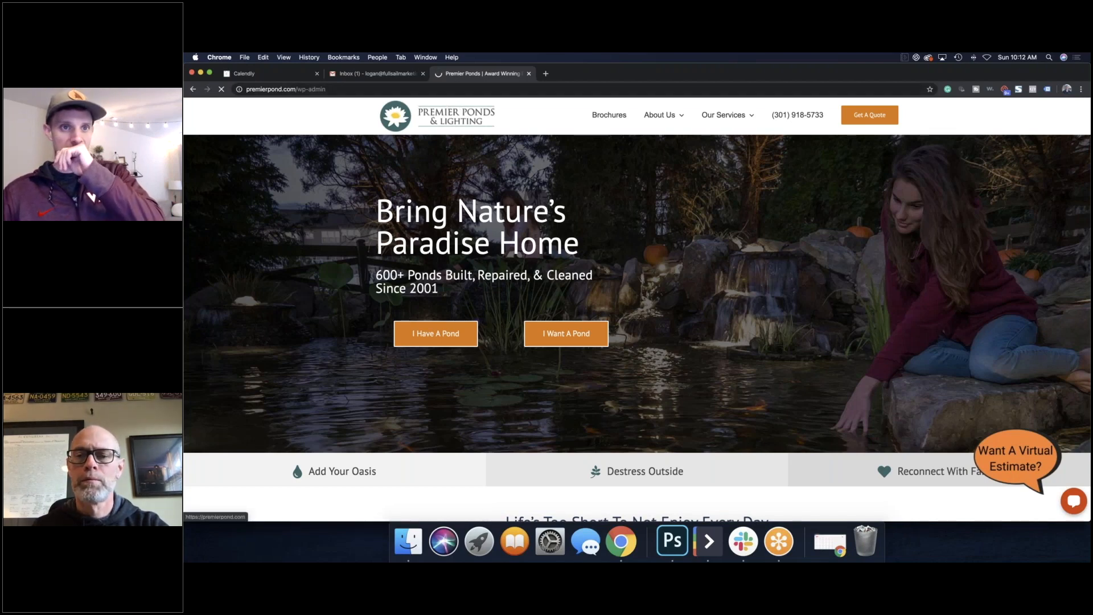
Step: Back in Calendly, open Notifications and Cancellation Policy and switch Email Reminders on
{"action": "left_click", "coordinate": [296, 76]}
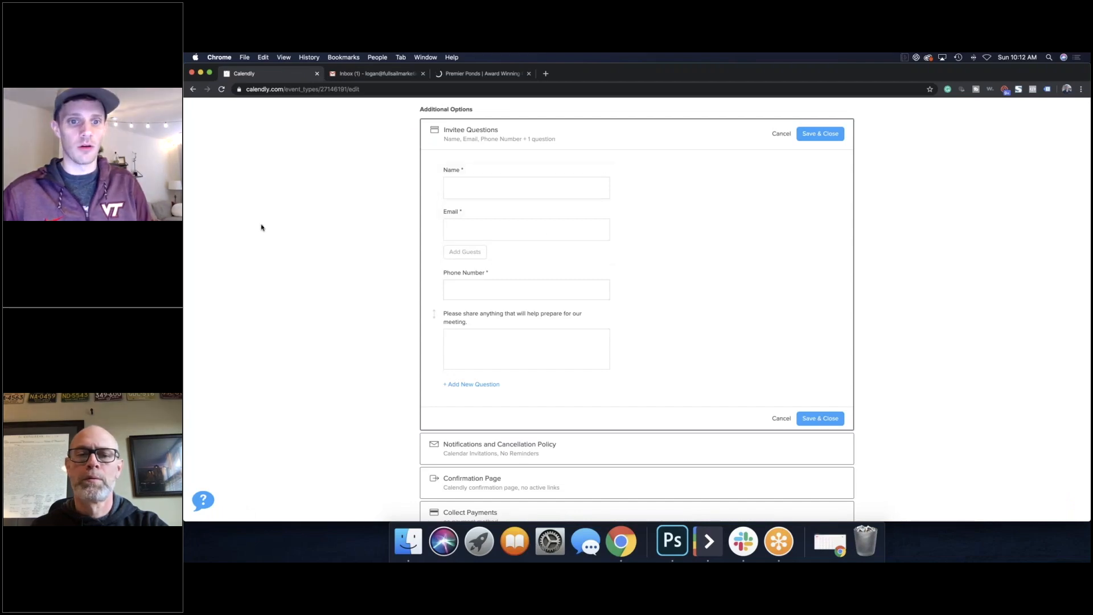
{"action": "scroll", "coordinate": [433, 302], "scroll_direction": "down", "scroll_amount": 2}
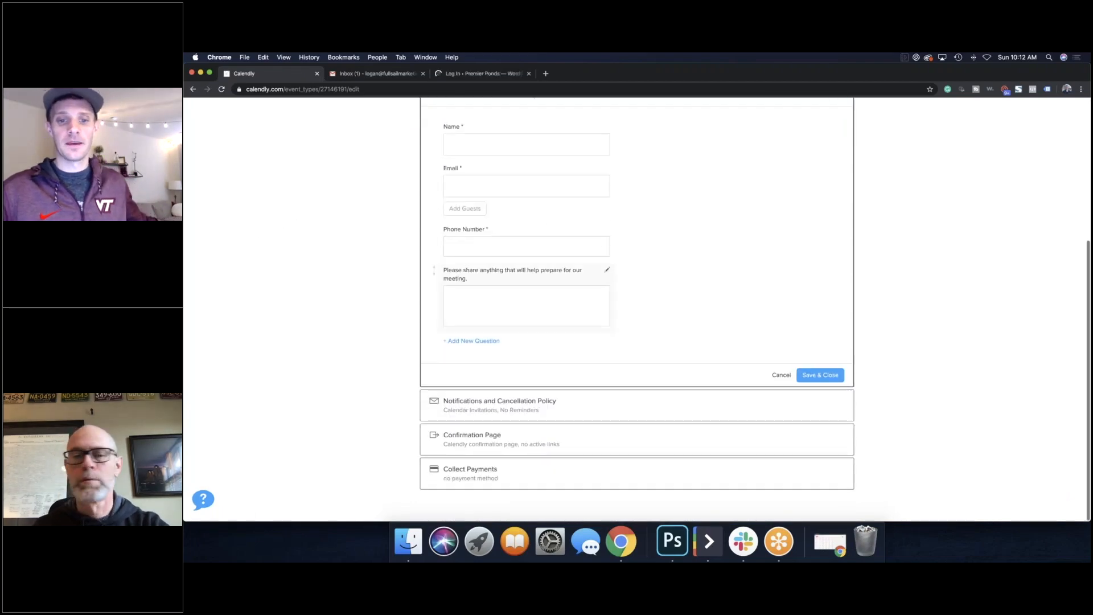
{"action": "left_click", "coordinate": [592, 400]}
{"action": "scroll", "coordinate": [604, 299], "scroll_direction": "down", "scroll_amount": 3}
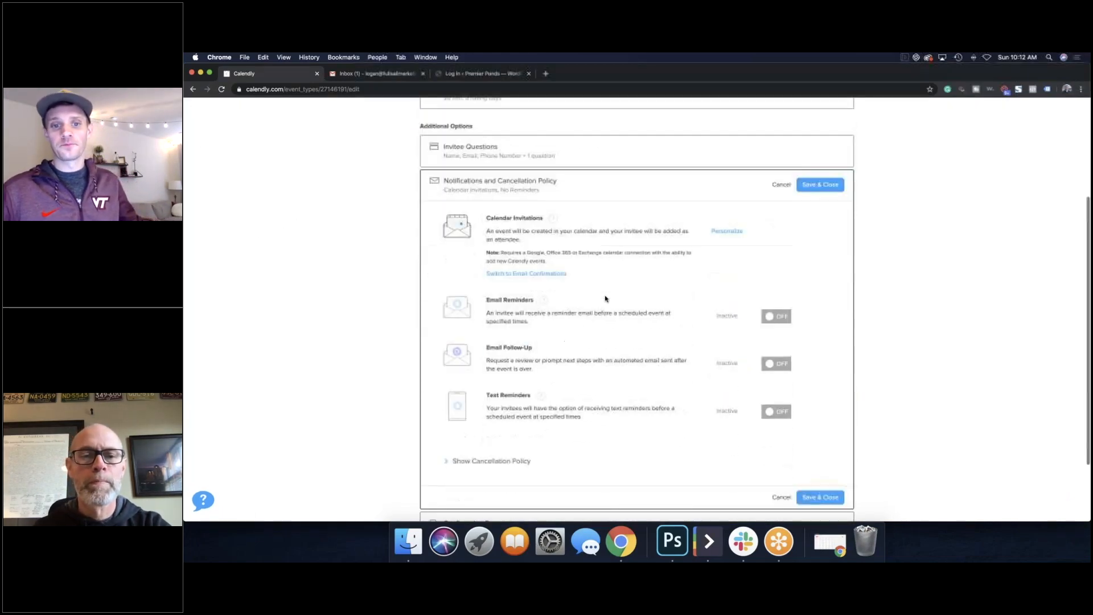
{"action": "scroll", "coordinate": [595, 298], "scroll_direction": "up", "scroll_amount": 2}
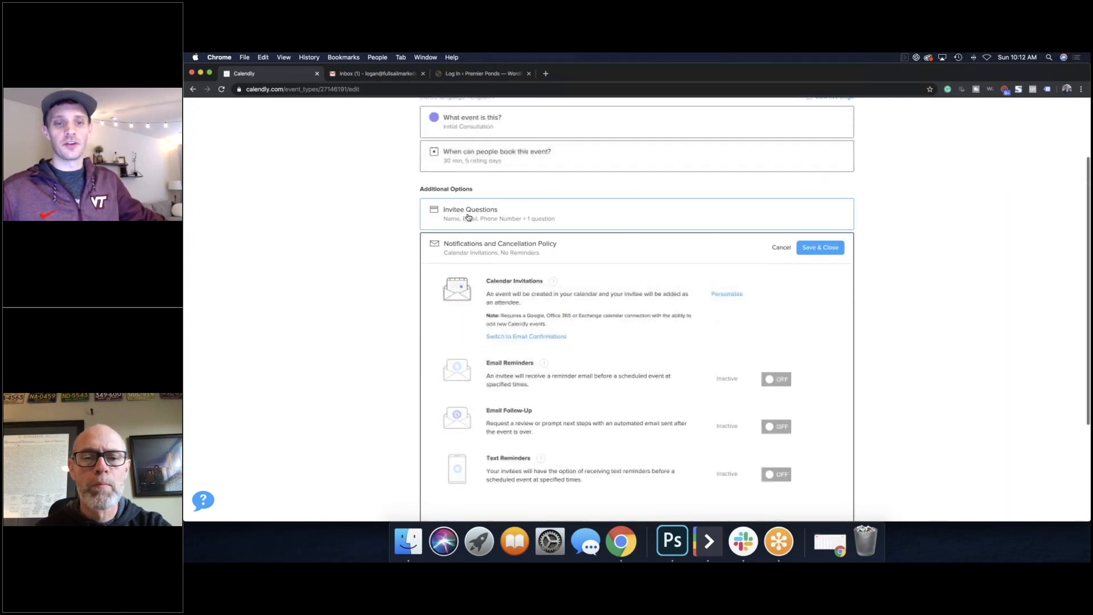
{"action": "scroll", "coordinate": [497, 257], "scroll_direction": "down", "scroll_amount": 1}
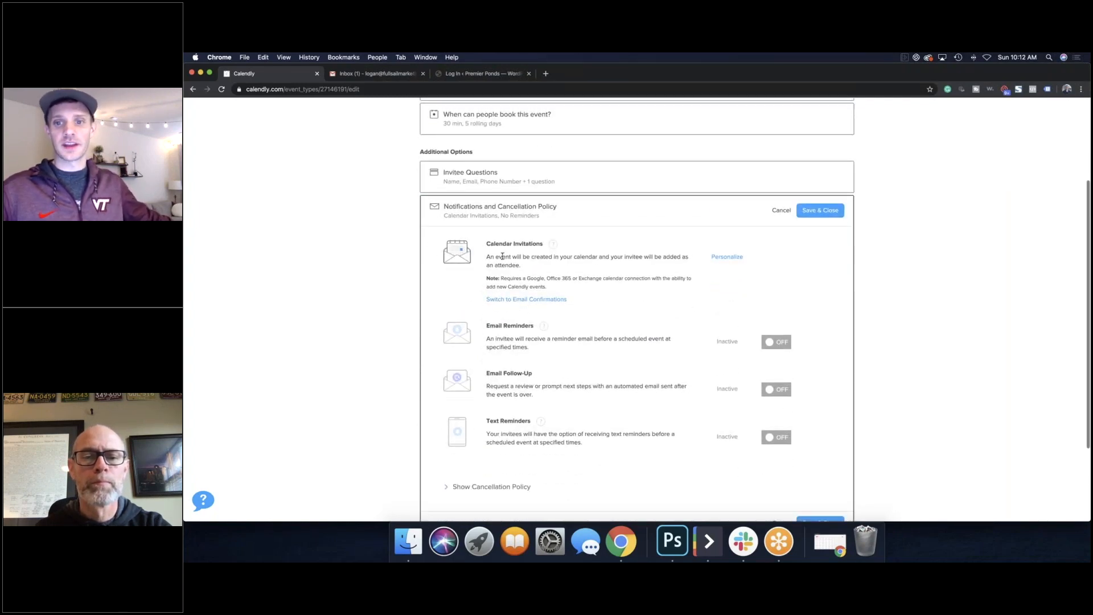
{"action": "scroll", "coordinate": [534, 268], "scroll_direction": "down", "scroll_amount": 1}
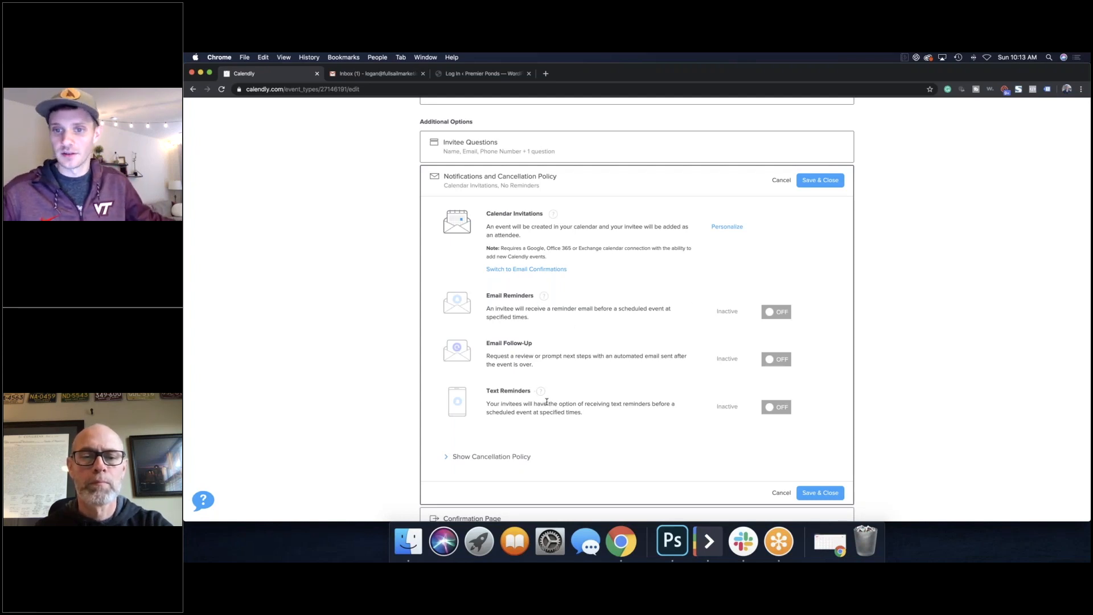
{"action": "left_click", "coordinate": [777, 315]}
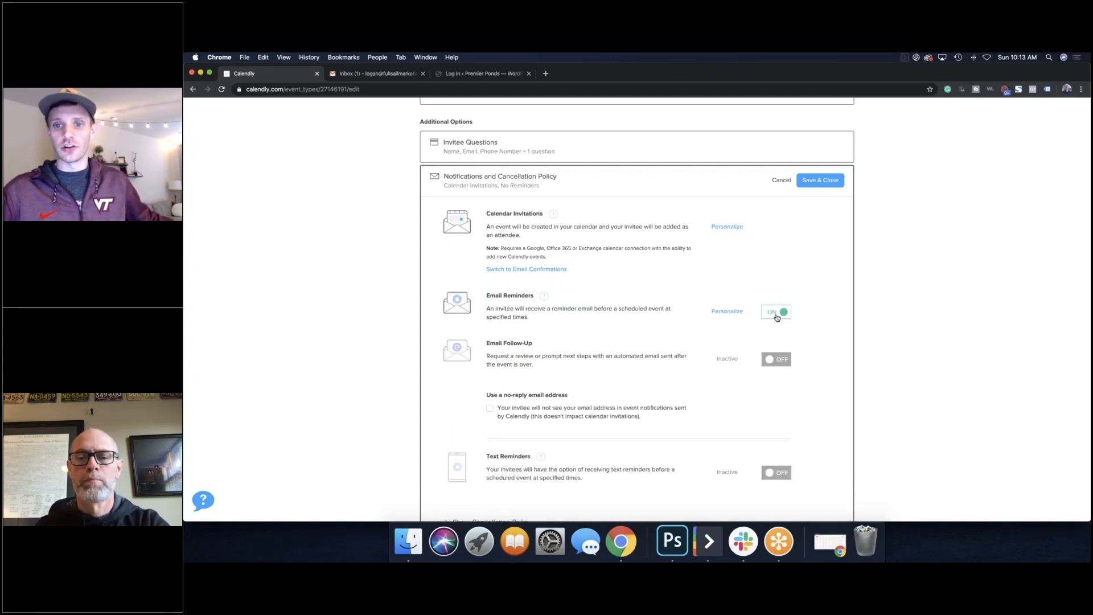
Step: Review the reminder email's subject, body and 24-hour timing, then reveal the cancellation policy
{"action": "left_click", "coordinate": [727, 312]}
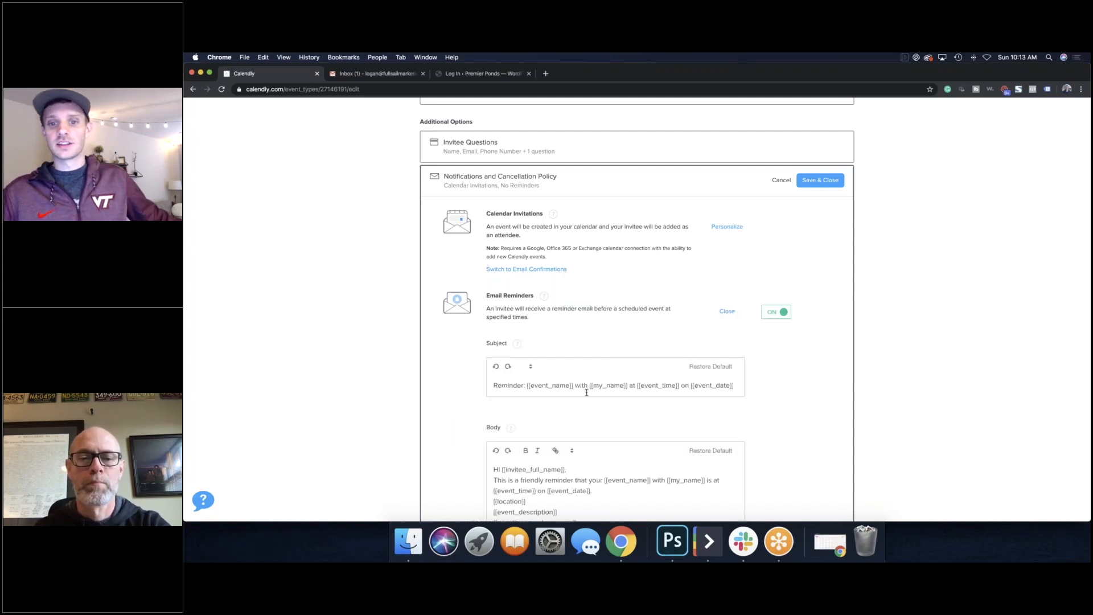
{"action": "scroll", "coordinate": [586, 393], "scroll_direction": "down", "scroll_amount": 1}
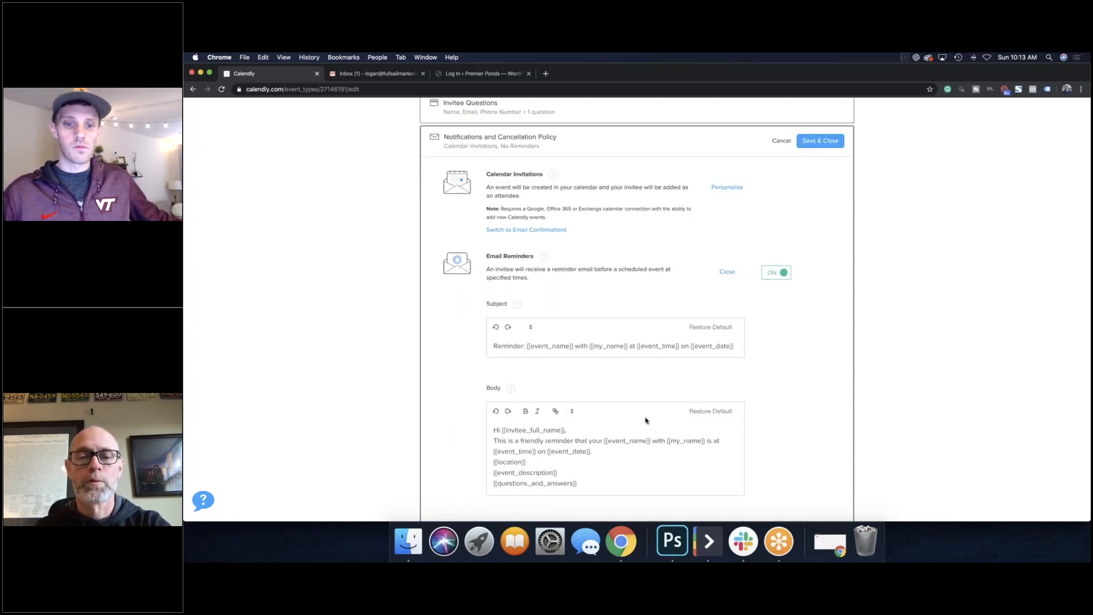
{"action": "scroll", "coordinate": [628, 438], "scroll_direction": "down", "scroll_amount": 5}
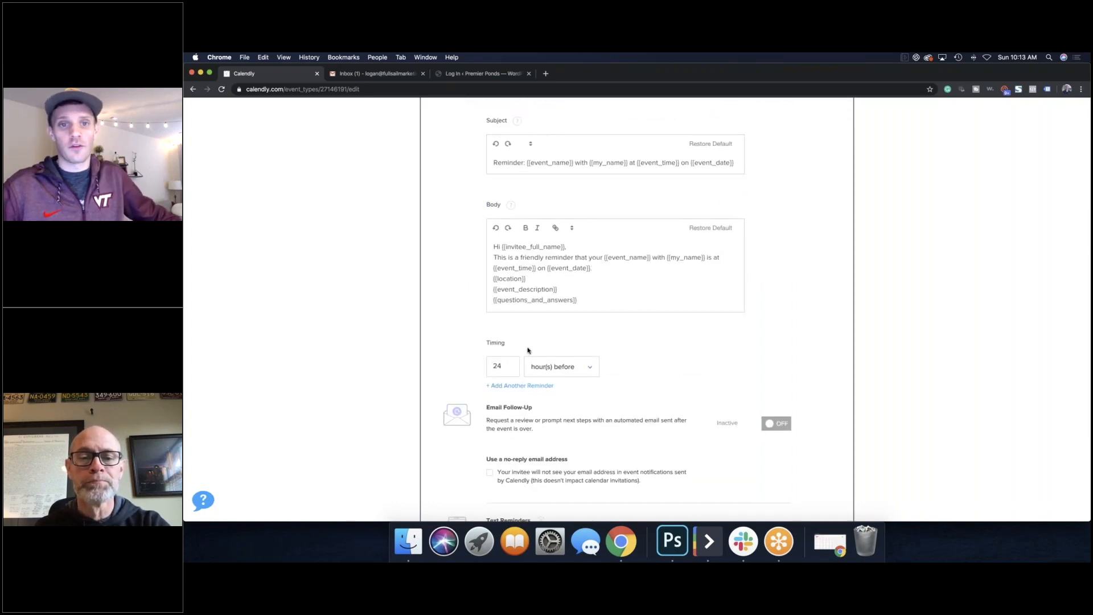
{"action": "scroll", "coordinate": [524, 351], "scroll_direction": "up", "scroll_amount": 4}
{"action": "scroll", "coordinate": [525, 351], "scroll_direction": "down", "scroll_amount": 3}
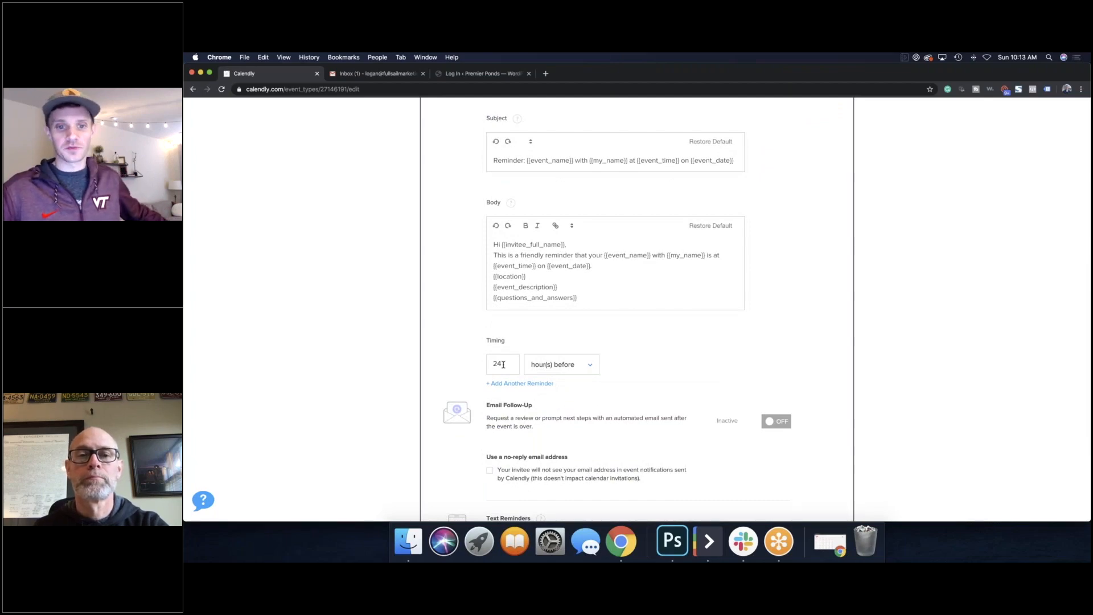
{"action": "scroll", "coordinate": [504, 365], "scroll_direction": "down", "scroll_amount": 5}
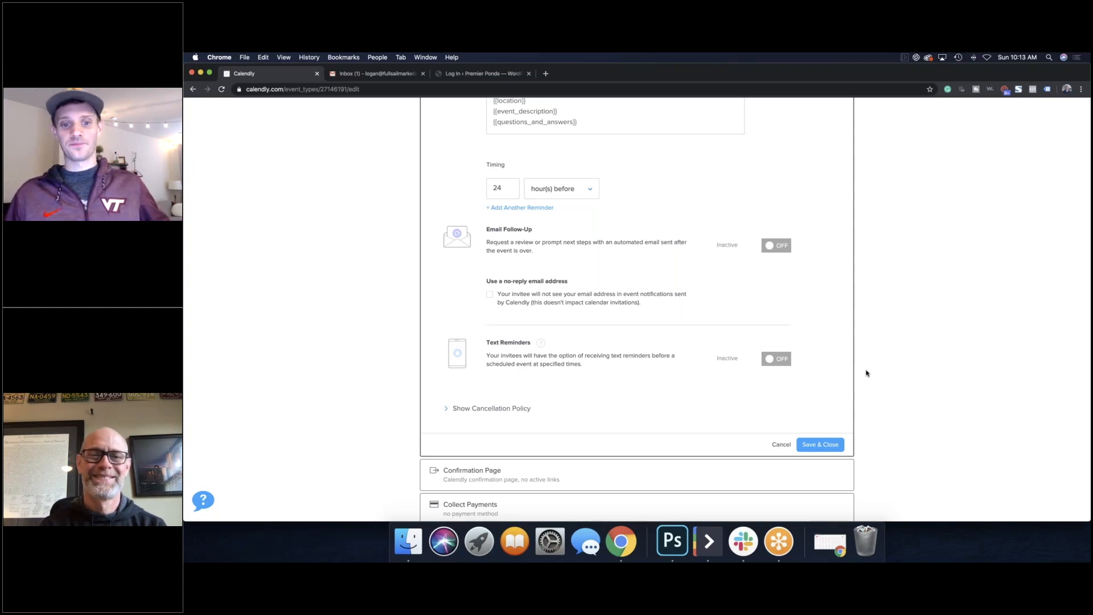
{"action": "left_click", "coordinate": [496, 407]}
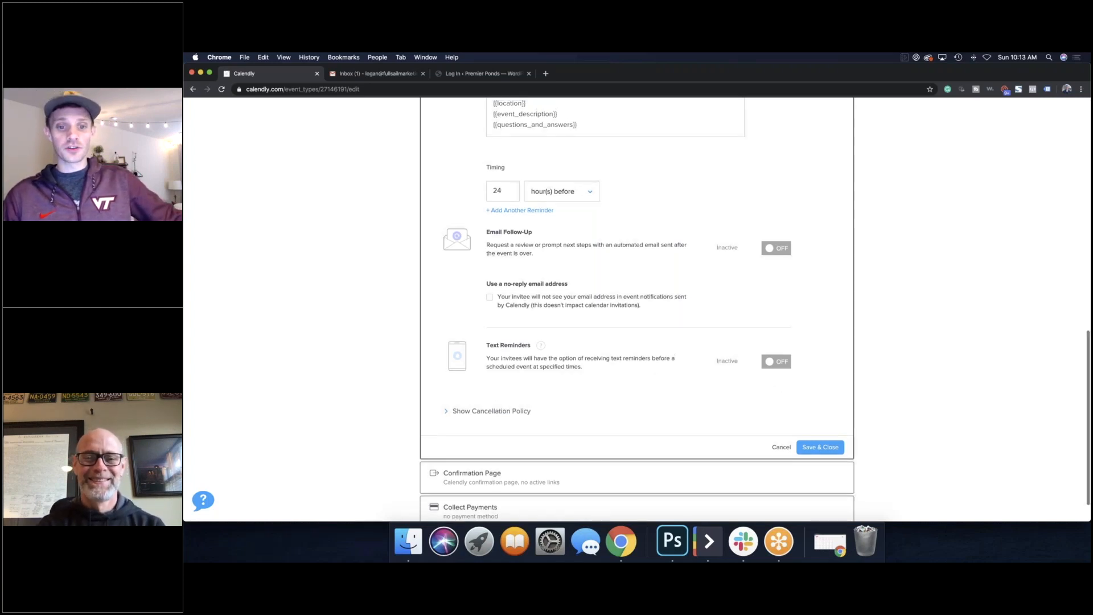
Step: Scroll through Notifications to review the reminder template and the Cancellation Policy settings
{"action": "scroll", "coordinate": [561, 384], "scroll_direction": "down", "scroll_amount": 3}
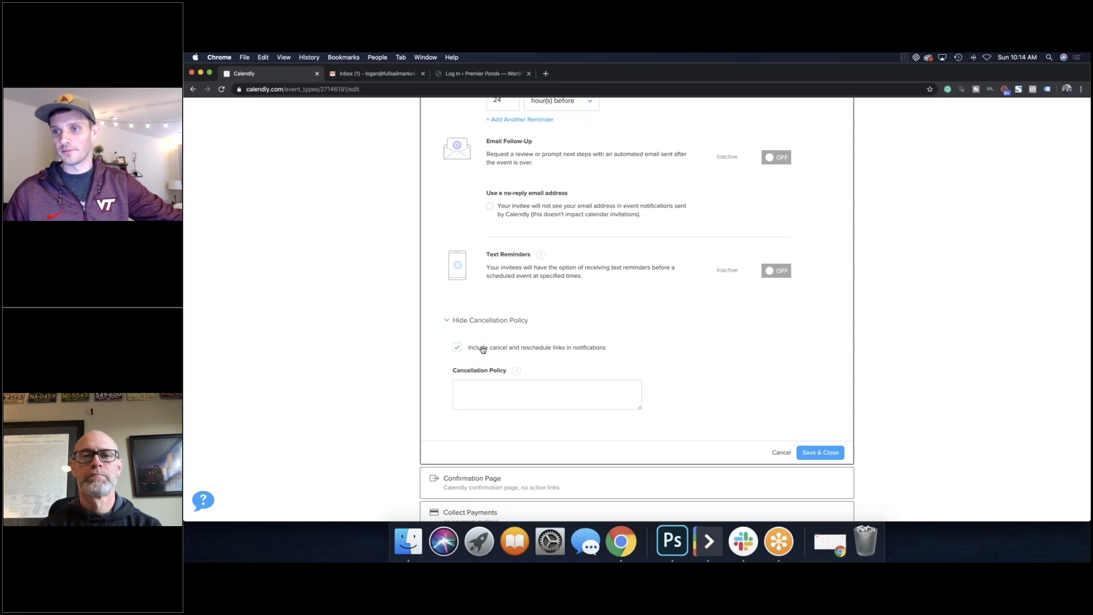
{"action": "scroll", "coordinate": [670, 301], "scroll_direction": "up", "scroll_amount": 5}
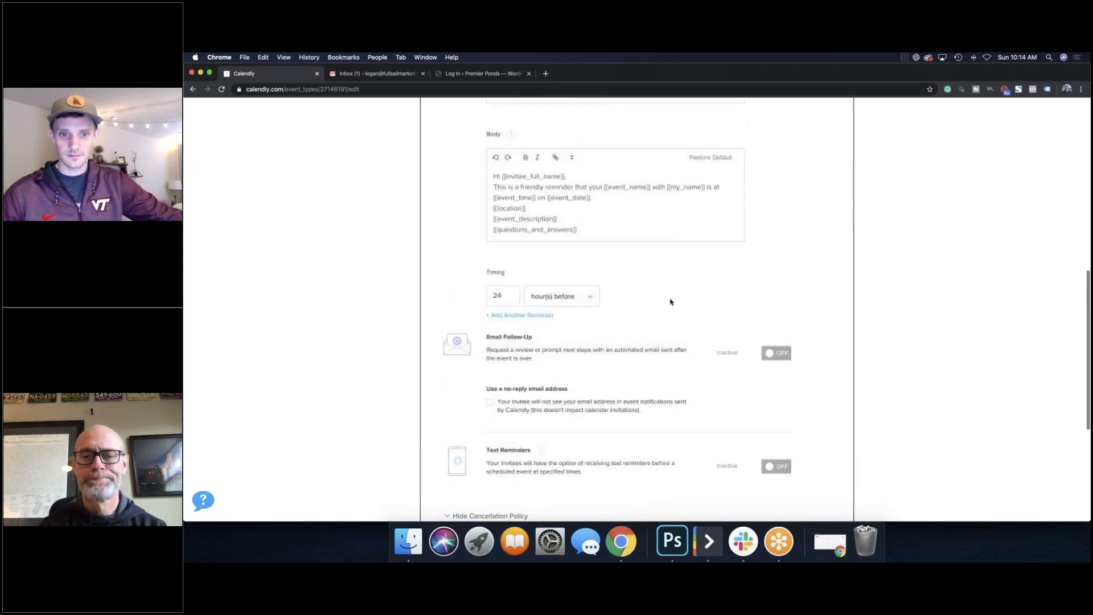
{"action": "scroll", "coordinate": [740, 333], "scroll_direction": "up", "scroll_amount": 3}
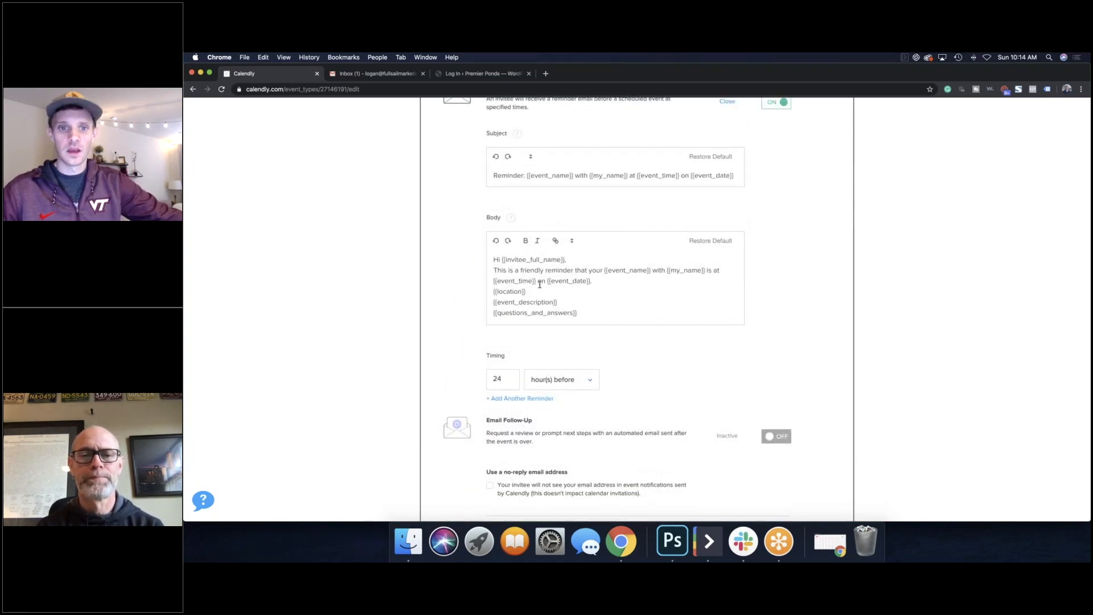
{"action": "scroll", "coordinate": [543, 285], "scroll_direction": "down", "scroll_amount": 10}
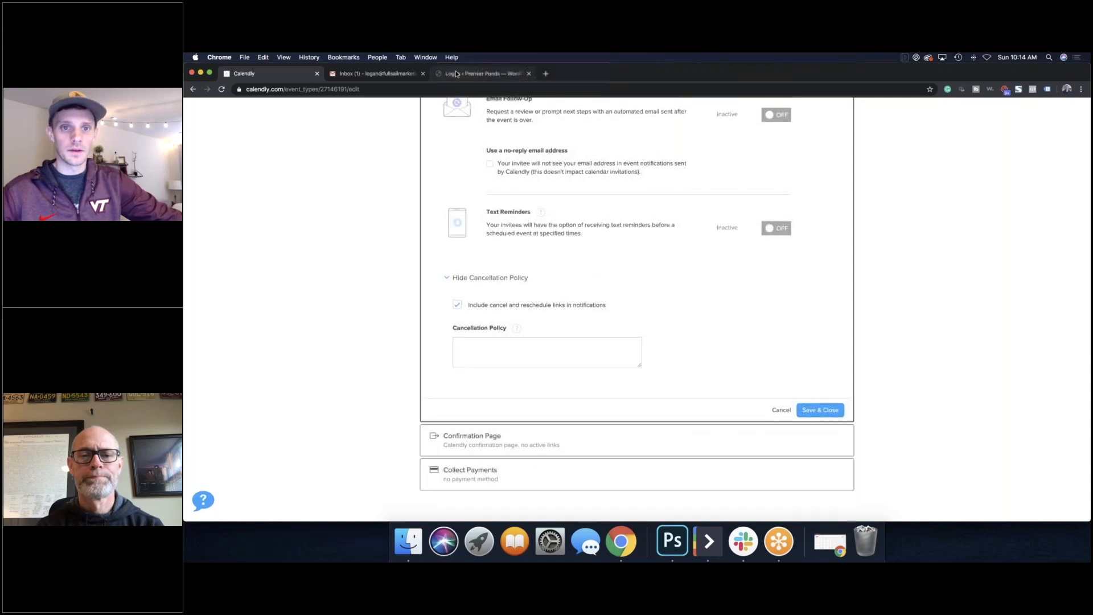
Step: Log in to the Premier Ponds WordPress admin with the site's username and password, then return to Calendly
{"action": "key", "text": "super+3"}
{"action": "type", "text": "logan"}
{"action": "key", "text": "Tab"}
{"action": "type", "text": "•••••••••••••••"}
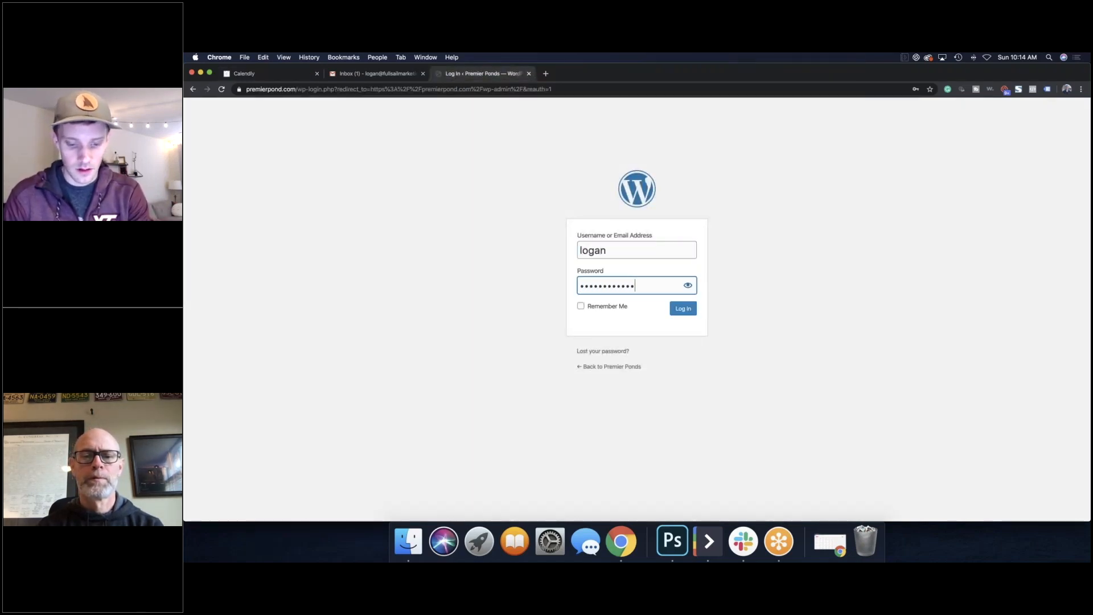
{"action": "key", "text": "Return"}
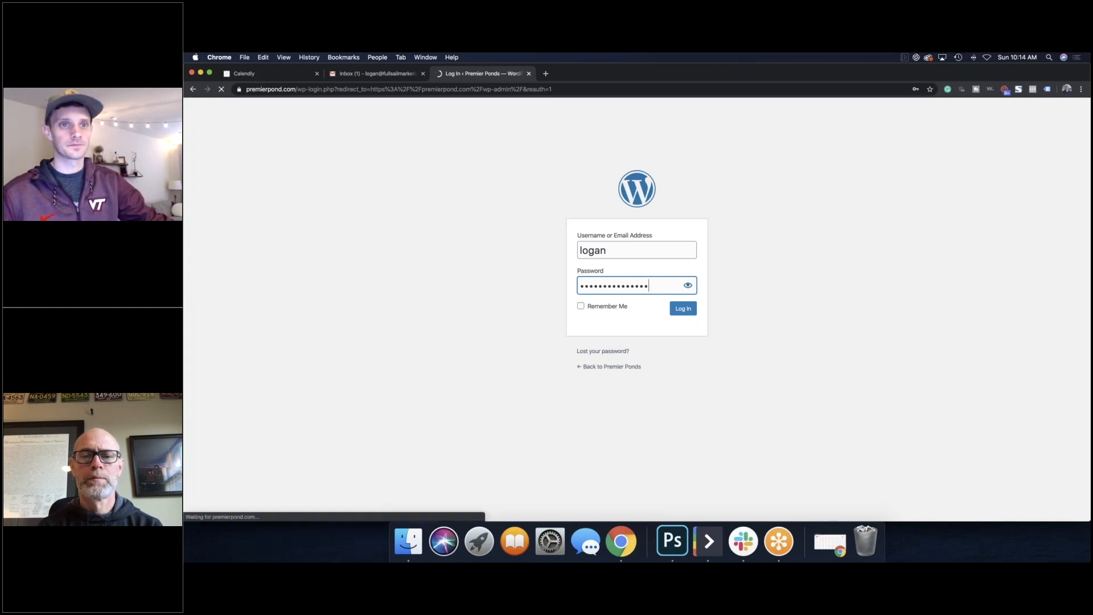
{"action": "key", "text": "super+1"}
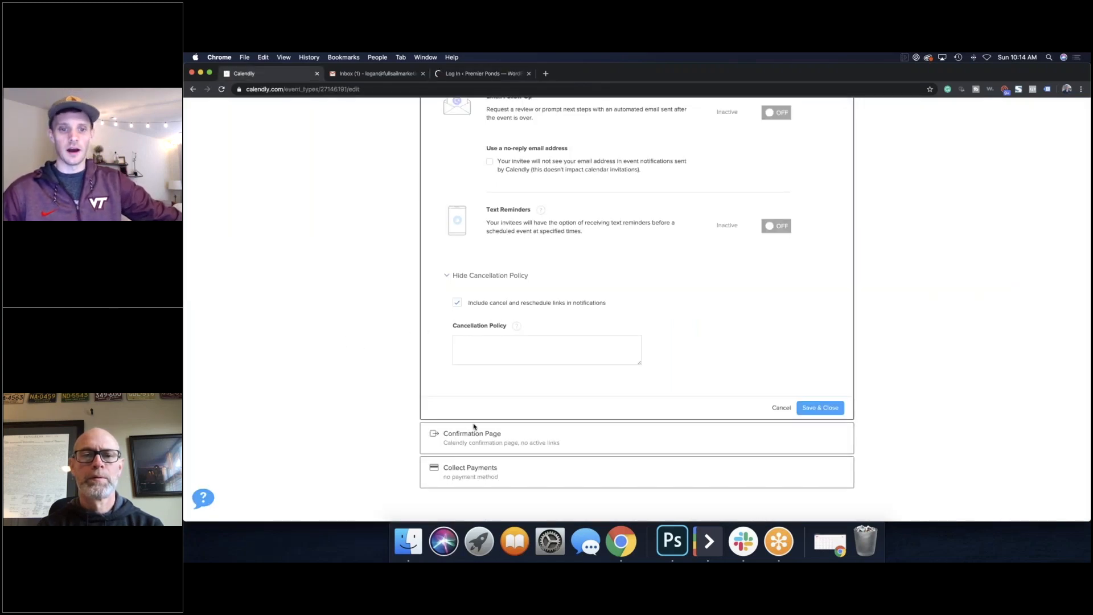
Step: Keep 'Display Calendly confirmation page' under Confirmation Page, then expand Collect Payments
{"action": "left_click", "coordinate": [474, 430]}
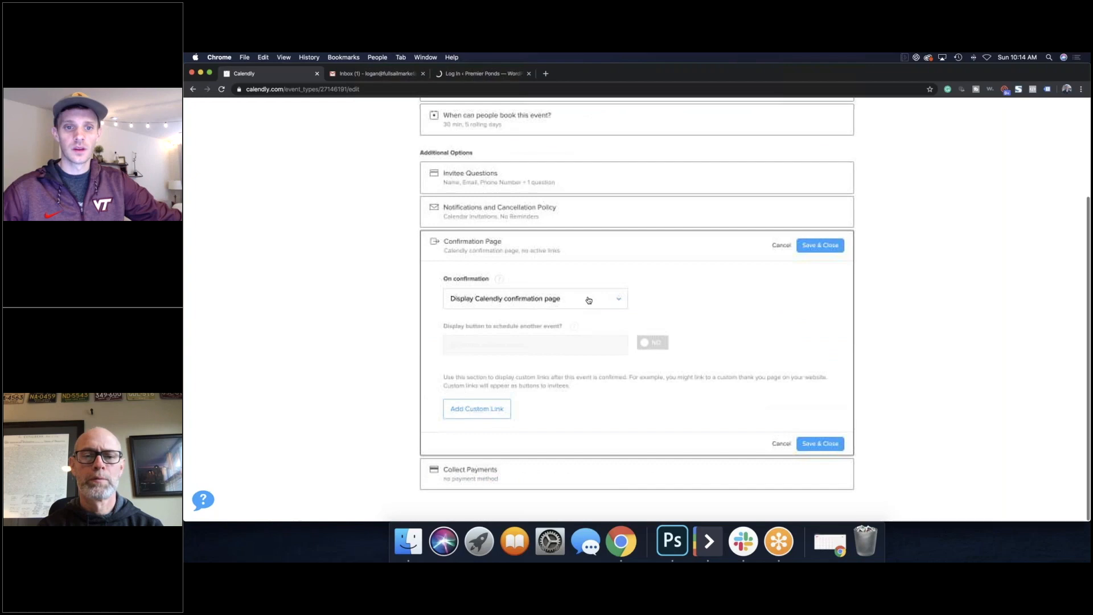
{"action": "left_click", "coordinate": [589, 300]}
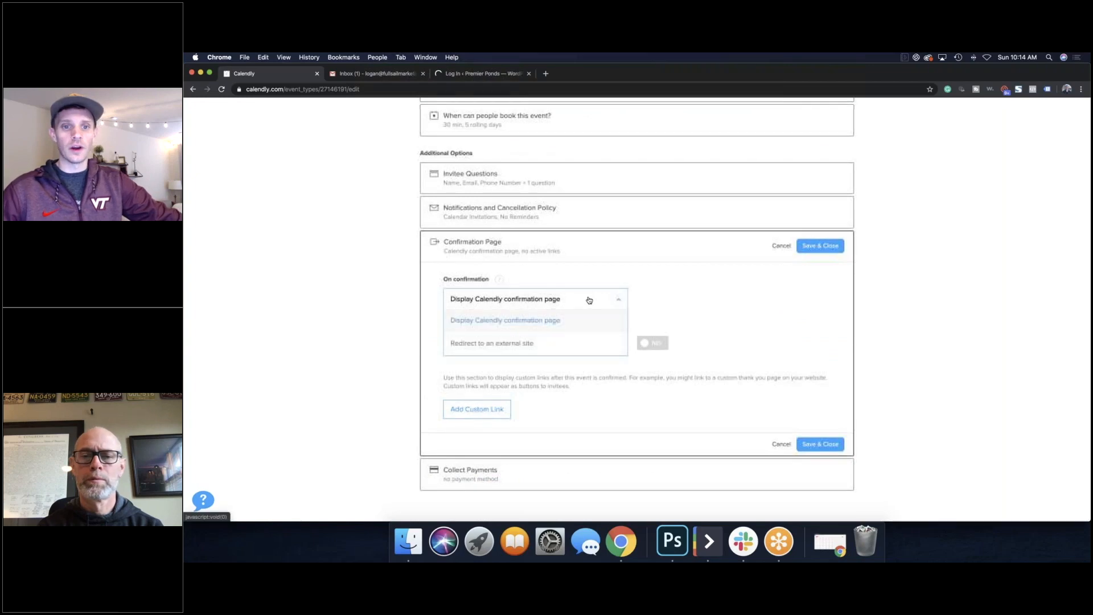
{"action": "left_click", "coordinate": [703, 313]}
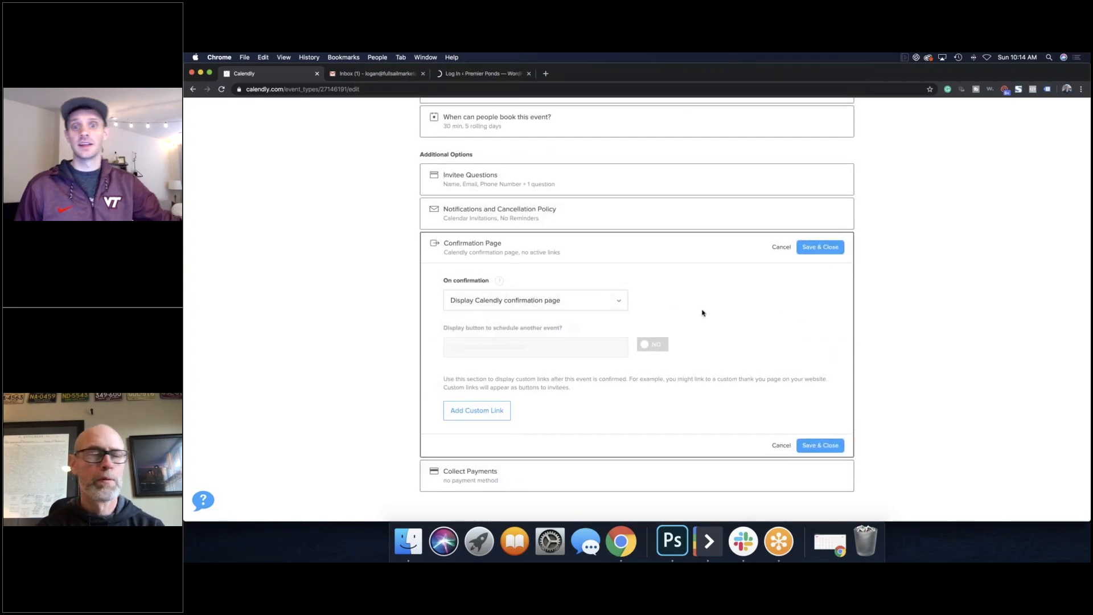
{"action": "left_click", "coordinate": [590, 301]}
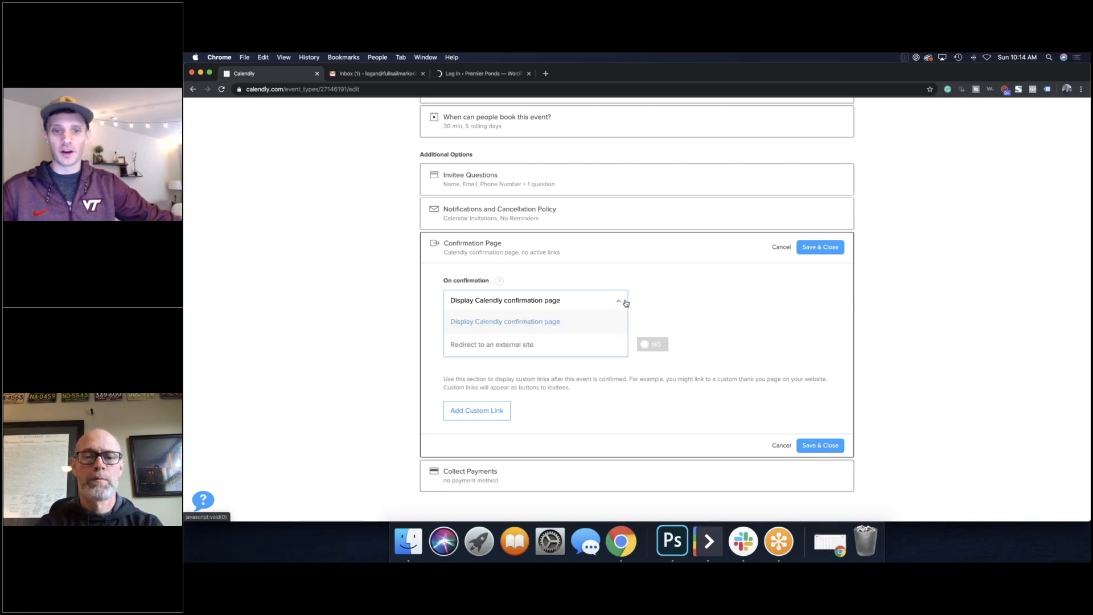
{"action": "left_click", "coordinate": [624, 302]}
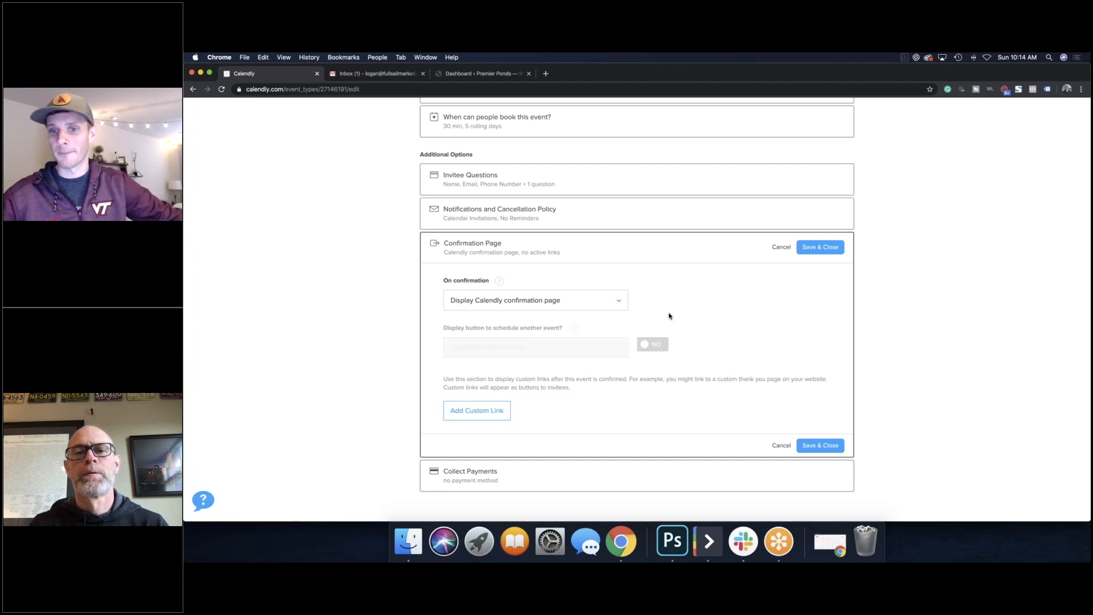
{"action": "left_click", "coordinate": [539, 470]}
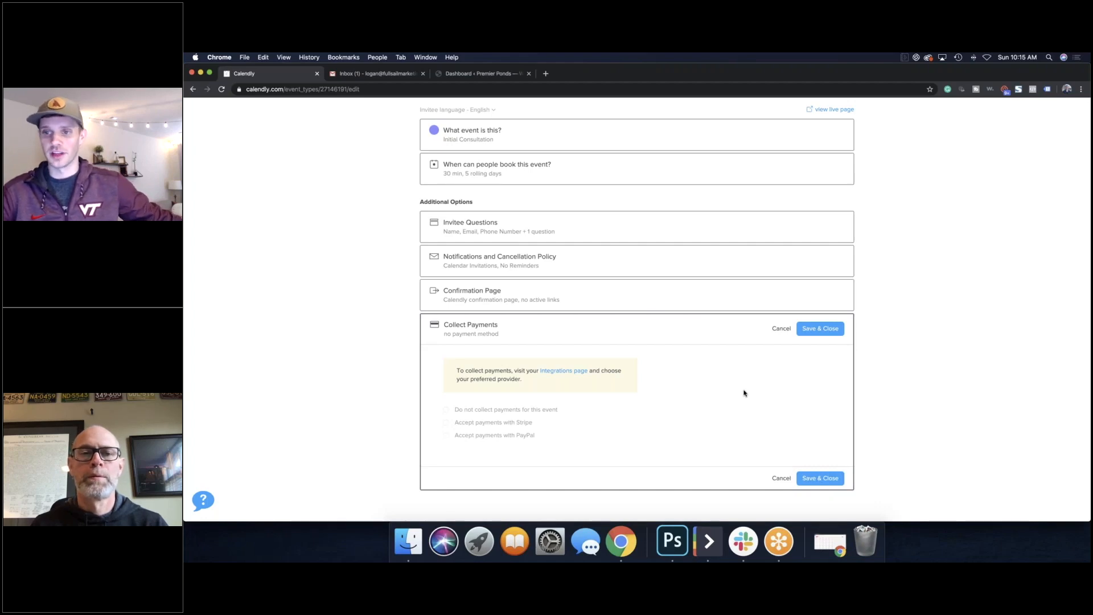
Step: Open the Initial Consultation's live booking page from the top of the event editor
{"action": "scroll", "coordinate": [745, 393], "scroll_direction": "up", "scroll_amount": 3}
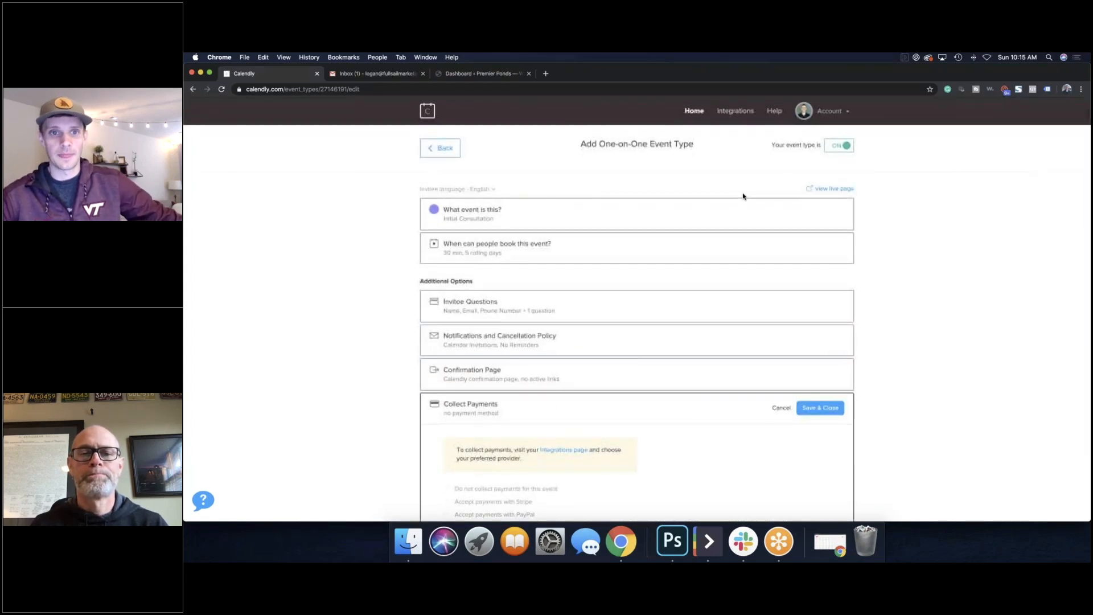
{"action": "left_click", "coordinate": [836, 191]}
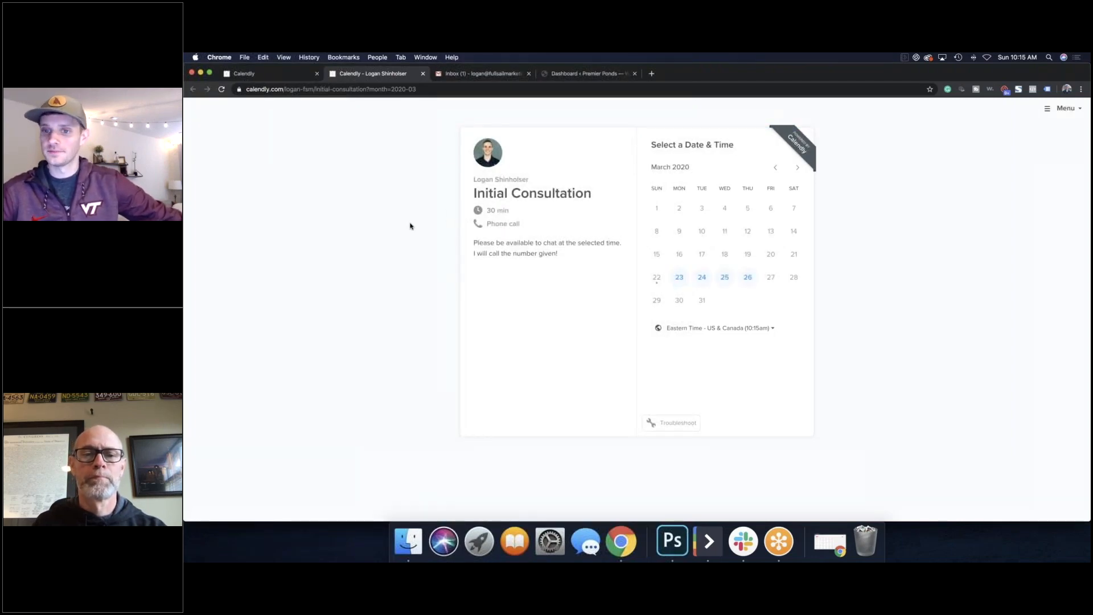
Step: Close the preview, Save & Close the event, and select the live booking page's URL
{"action": "left_click", "coordinate": [423, 74]}
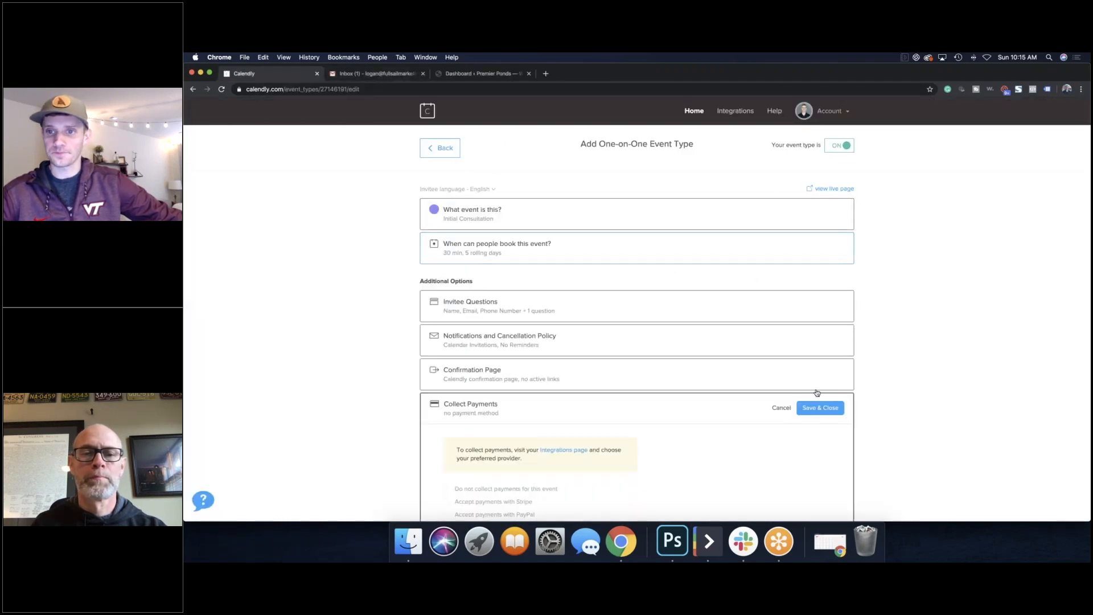
{"action": "left_click", "coordinate": [821, 407]}
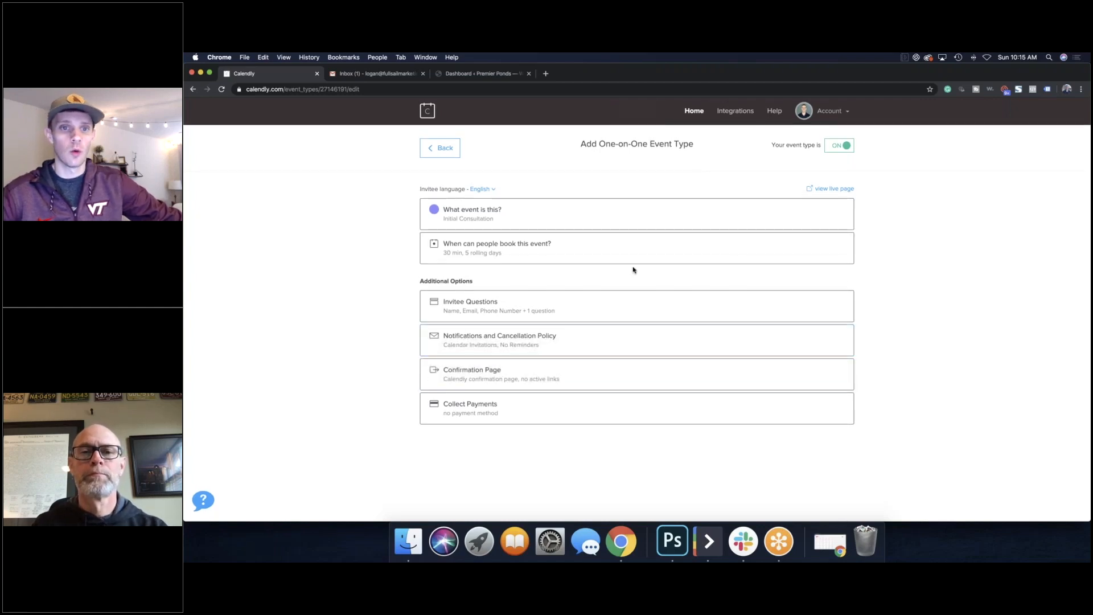
{"action": "left_click", "coordinate": [835, 189]}
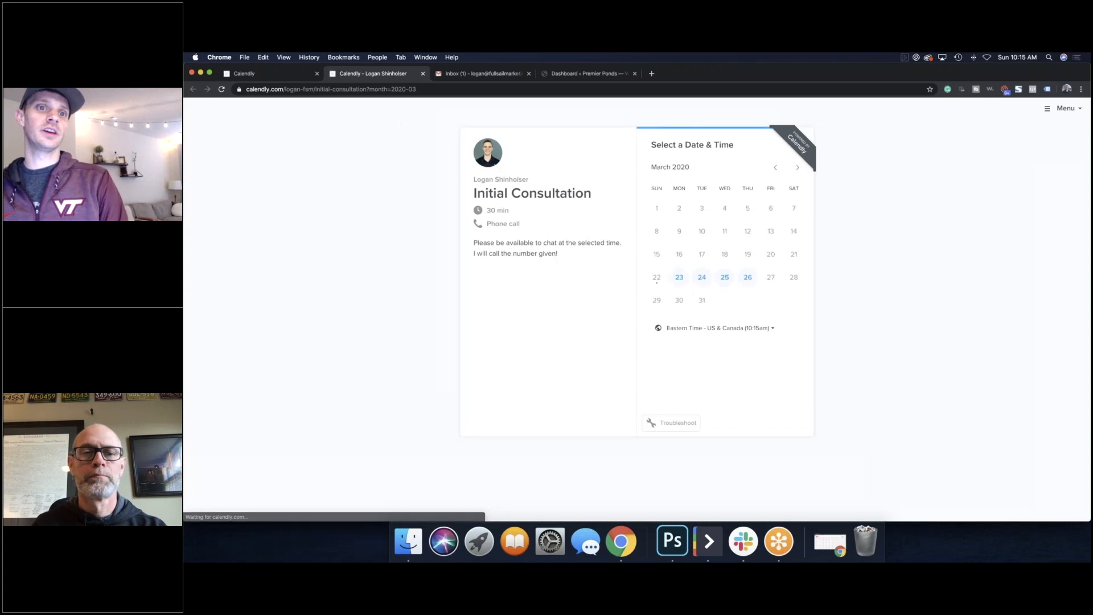
{"action": "left_click", "coordinate": [436, 91]}
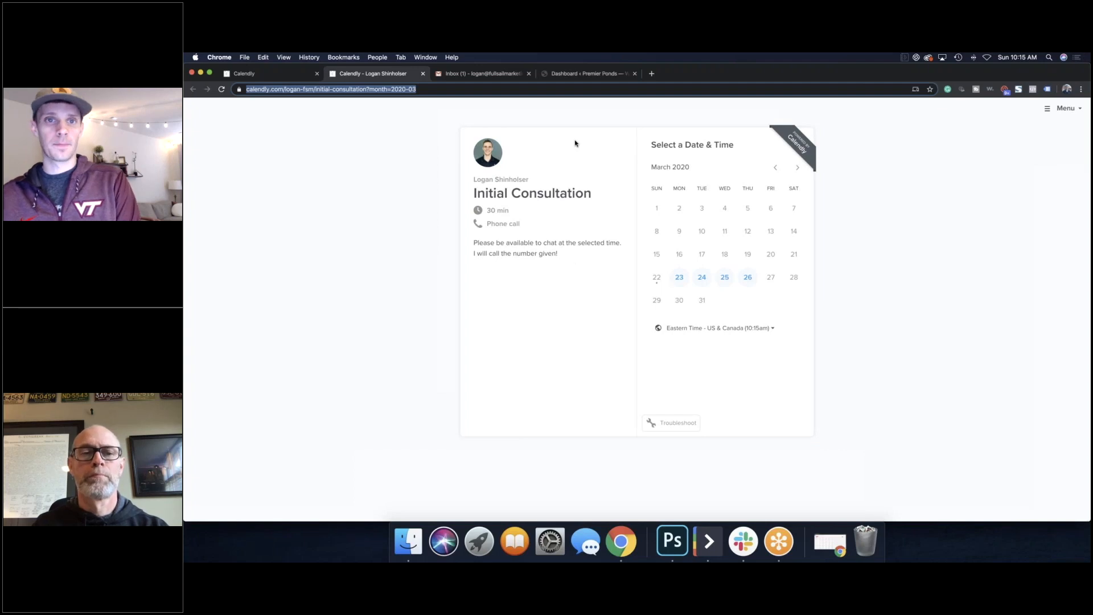
Step: Go back to the Calendly event types list and switch to the WordPress dashboard
{"action": "left_click", "coordinate": [303, 76]}
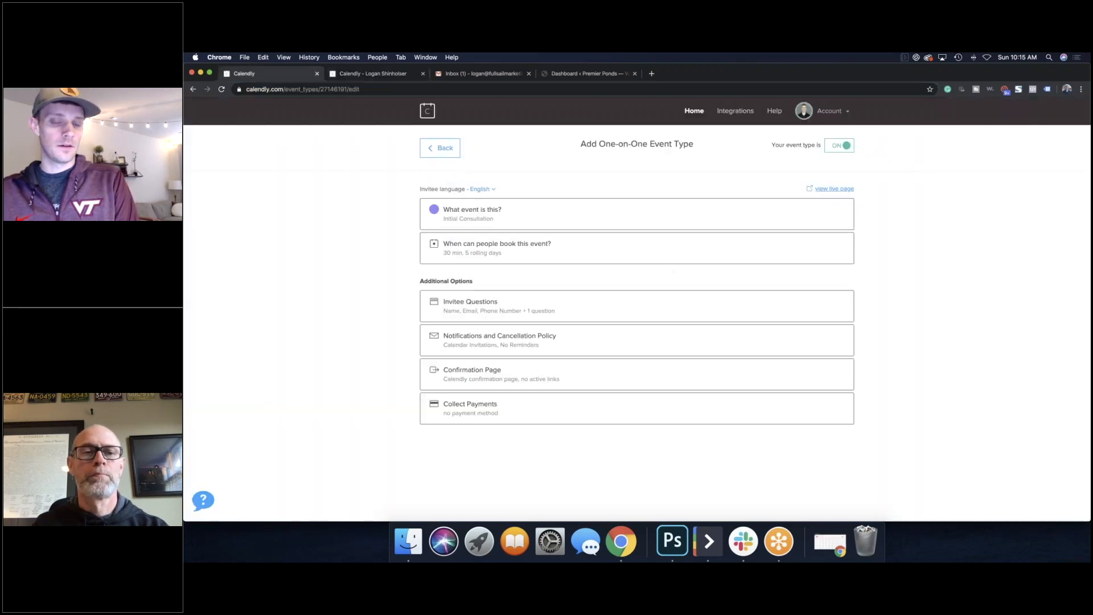
{"action": "left_click", "coordinate": [439, 148]}
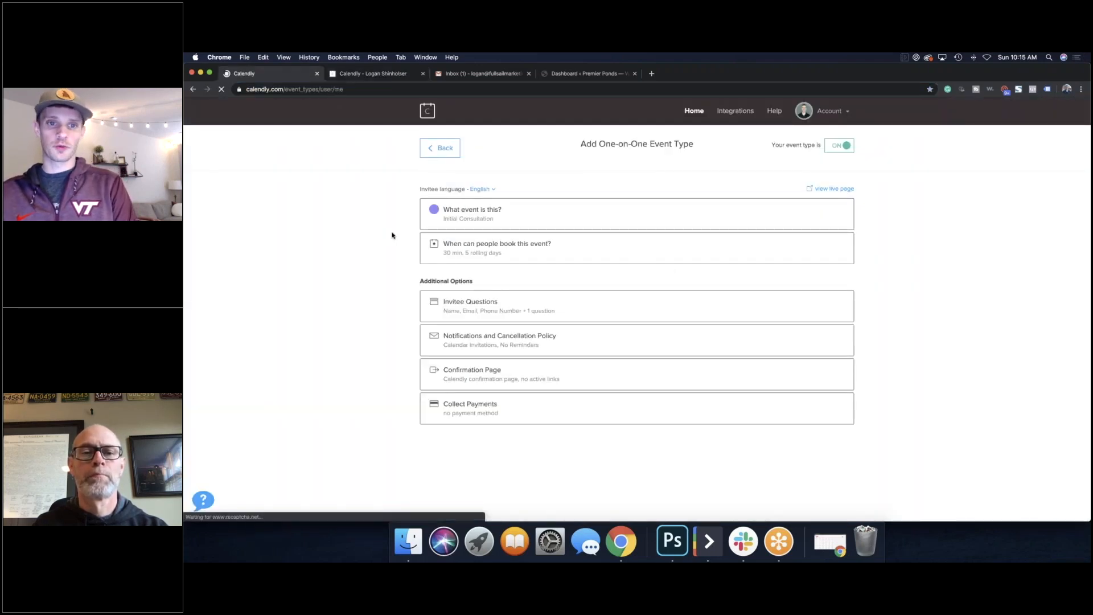
{"action": "key", "text": "super+4"}
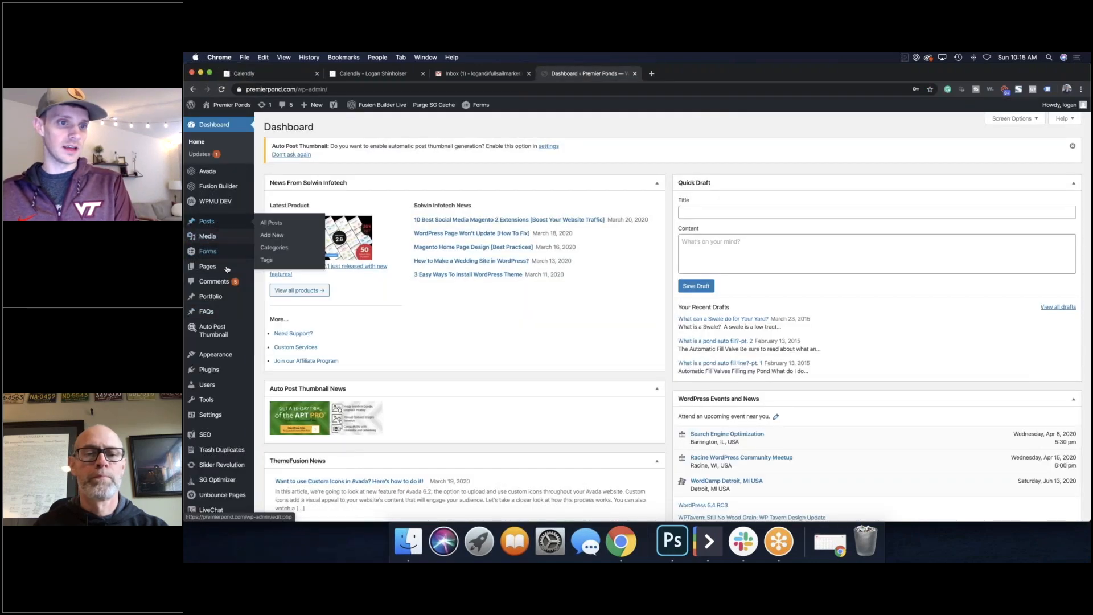
Step: Sort All Pages by Last Modified descending and preview the top page, Updated Form Confirmation
{"action": "left_click", "coordinate": [272, 271]}
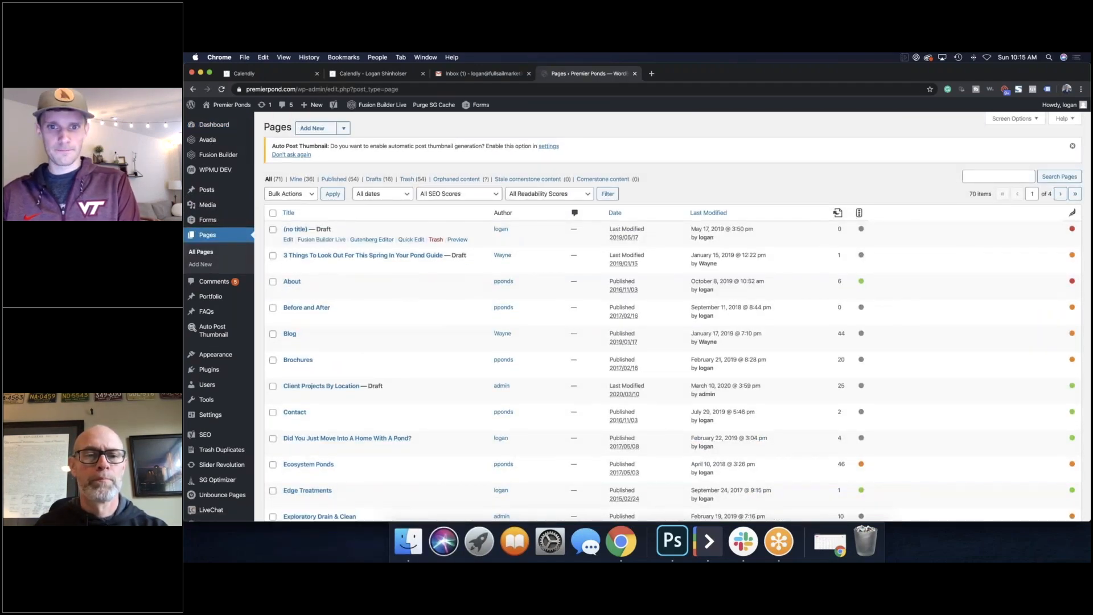
{"action": "left_click", "coordinate": [697, 214]}
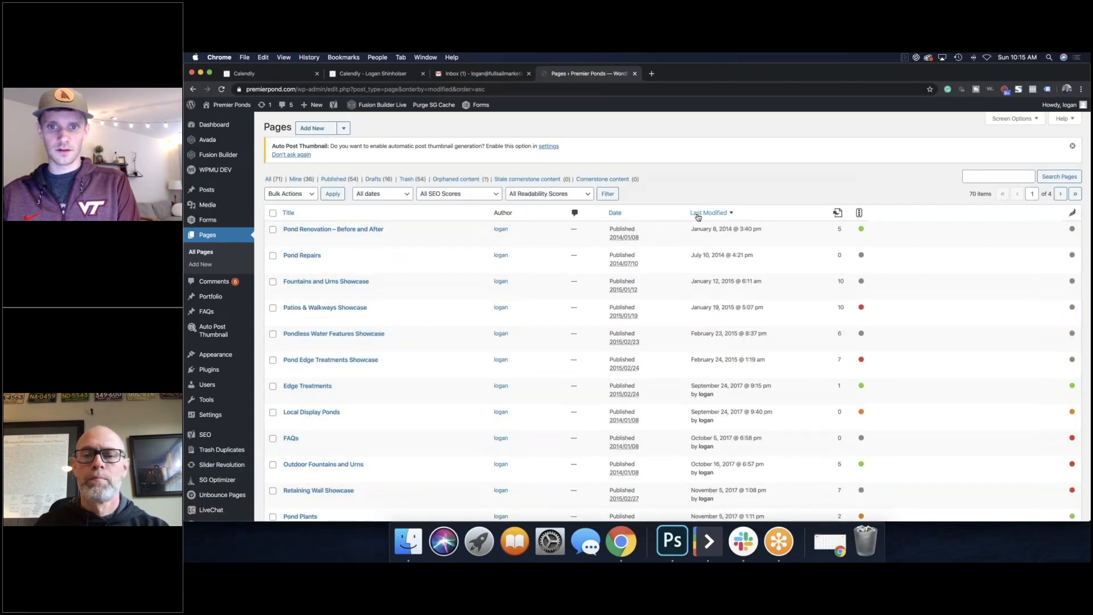
{"action": "left_click", "coordinate": [698, 215]}
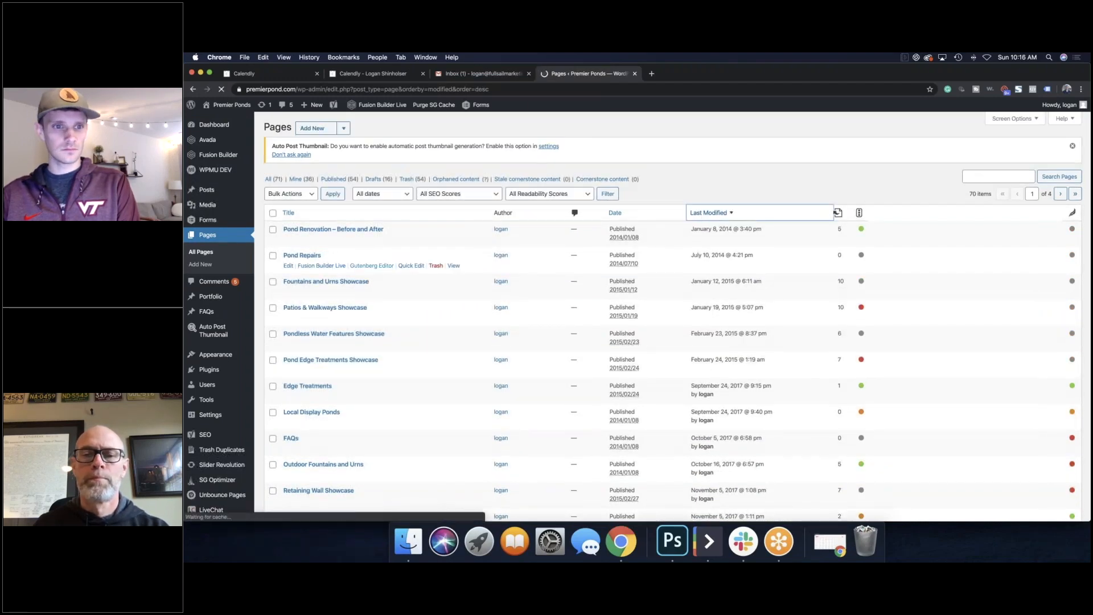
{"action": "left_click", "coordinate": [455, 240]}
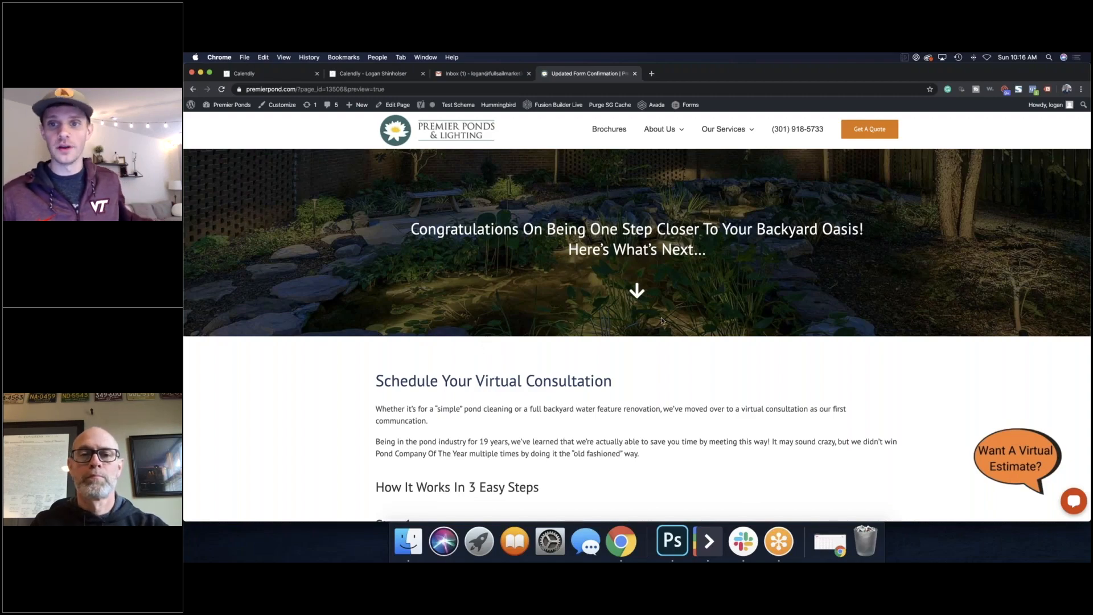
{"action": "scroll", "coordinate": [668, 323], "scroll_direction": "down", "scroll_amount": 3}
{"action": "triple_click", "coordinate": [424, 331]}
{"action": "left_click", "coordinate": [424, 330]}
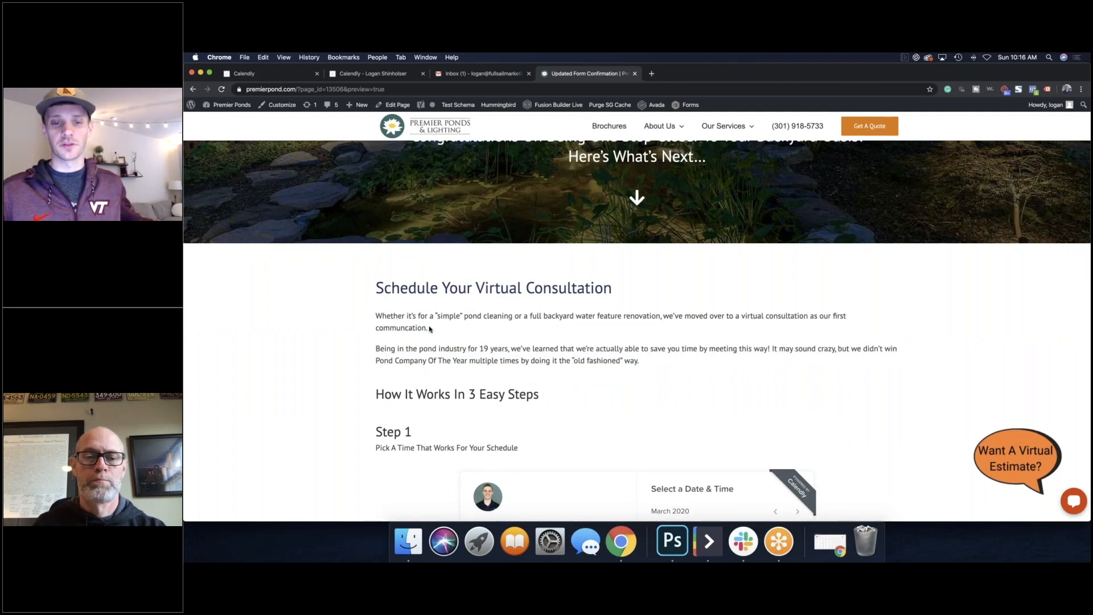
{"action": "scroll", "coordinate": [398, 328], "scroll_direction": "down", "scroll_amount": 3}
{"action": "scroll", "coordinate": [373, 311], "scroll_direction": "down", "scroll_amount": 5}
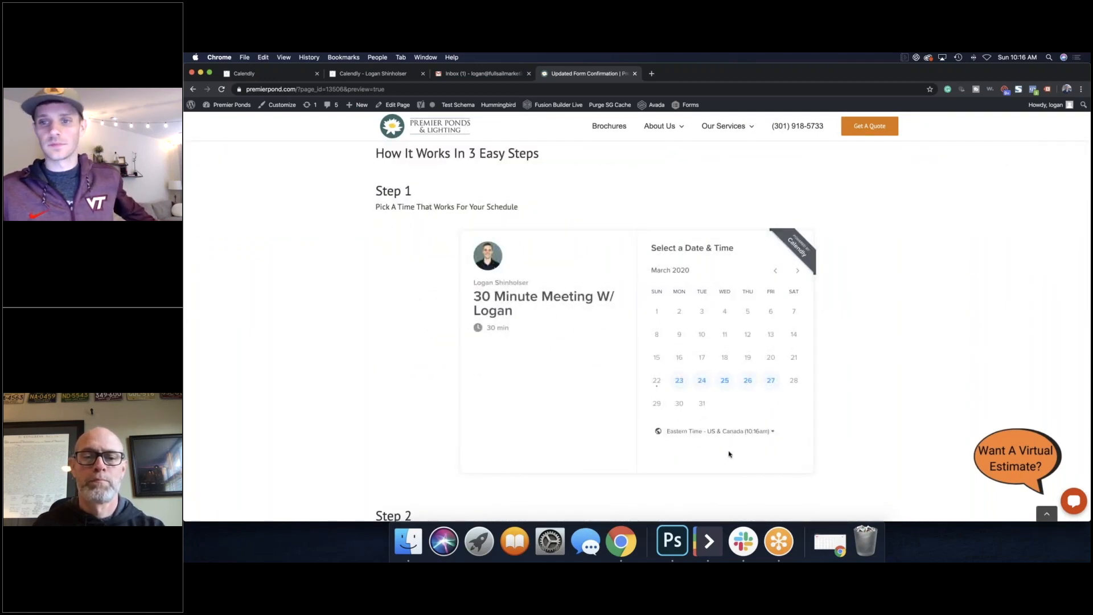
{"action": "scroll", "coordinate": [448, 333], "scroll_direction": "down", "scroll_amount": 3}
{"action": "scroll", "coordinate": [449, 334], "scroll_direction": "down", "scroll_amount": 5}
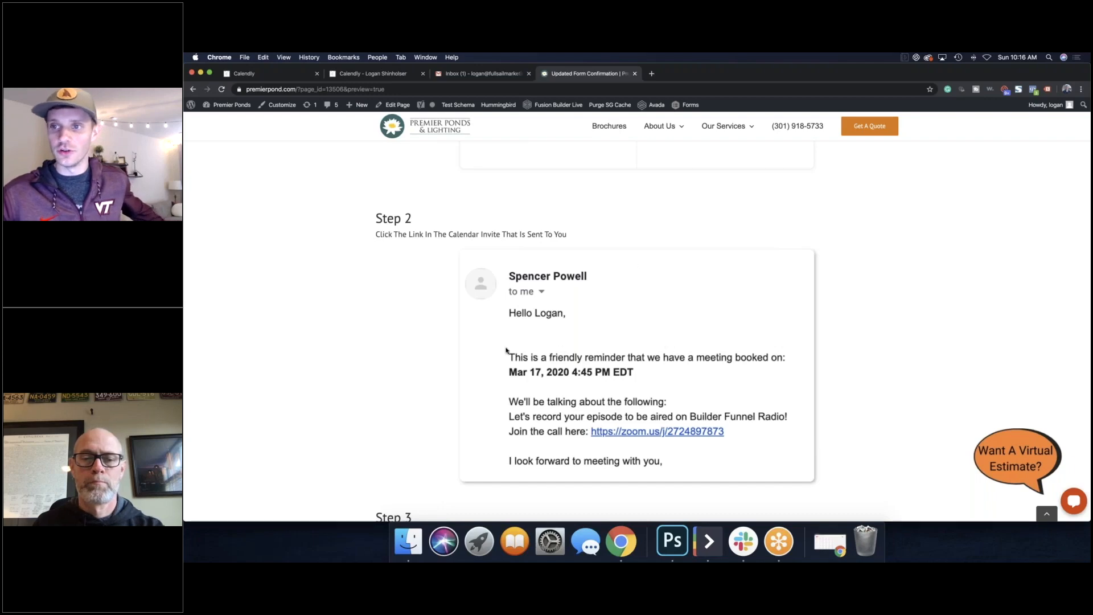
{"action": "scroll", "coordinate": [507, 350], "scroll_direction": "down", "scroll_amount": 6}
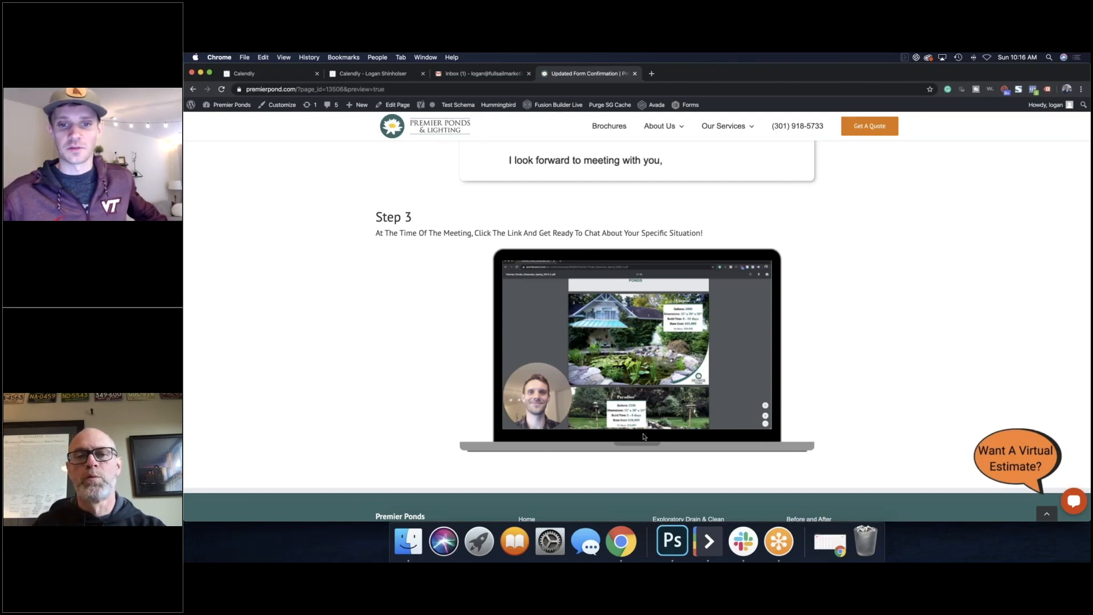
{"action": "scroll", "coordinate": [415, 394], "scroll_direction": "up", "scroll_amount": 1}
{"action": "scroll", "coordinate": [416, 393], "scroll_direction": "up", "scroll_amount": 10}
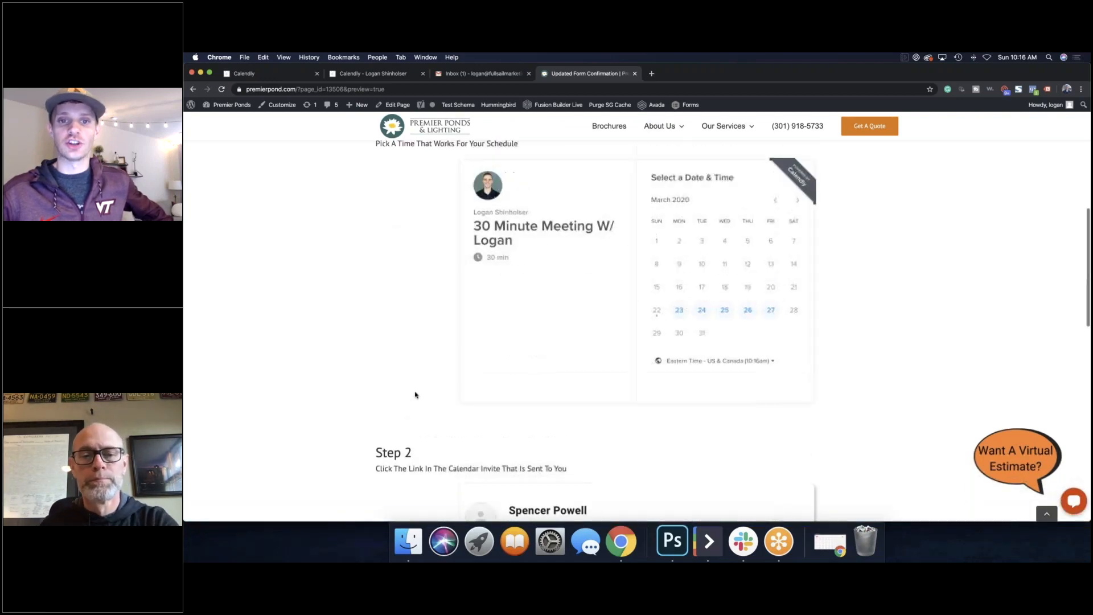
{"action": "scroll", "coordinate": [515, 344], "scroll_direction": "up", "scroll_amount": 1}
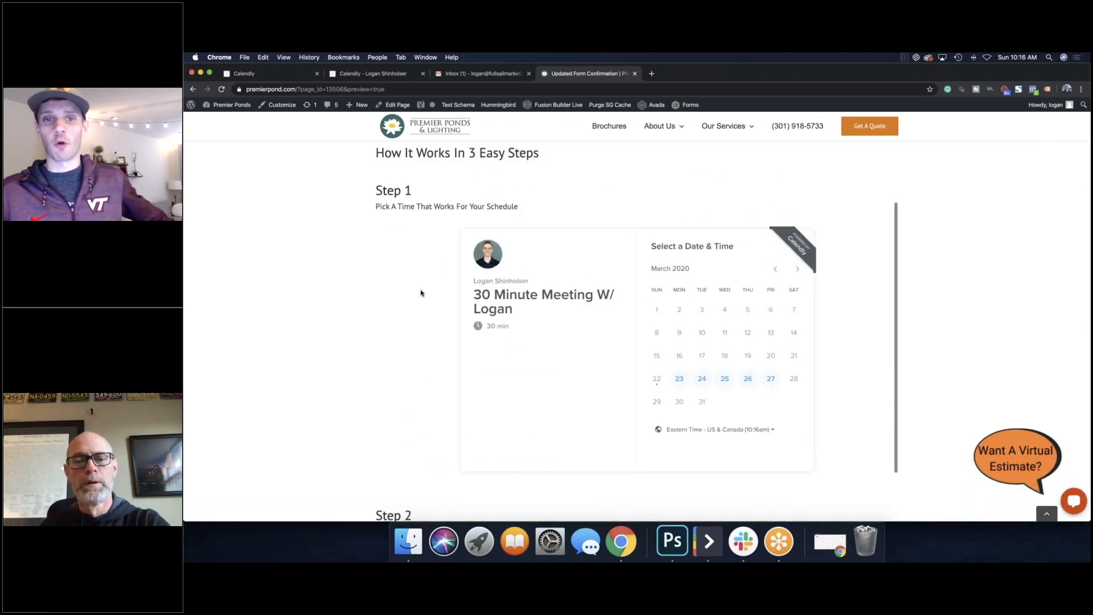
{"action": "scroll", "coordinate": [238, 266], "scroll_direction": "up", "scroll_amount": 6}
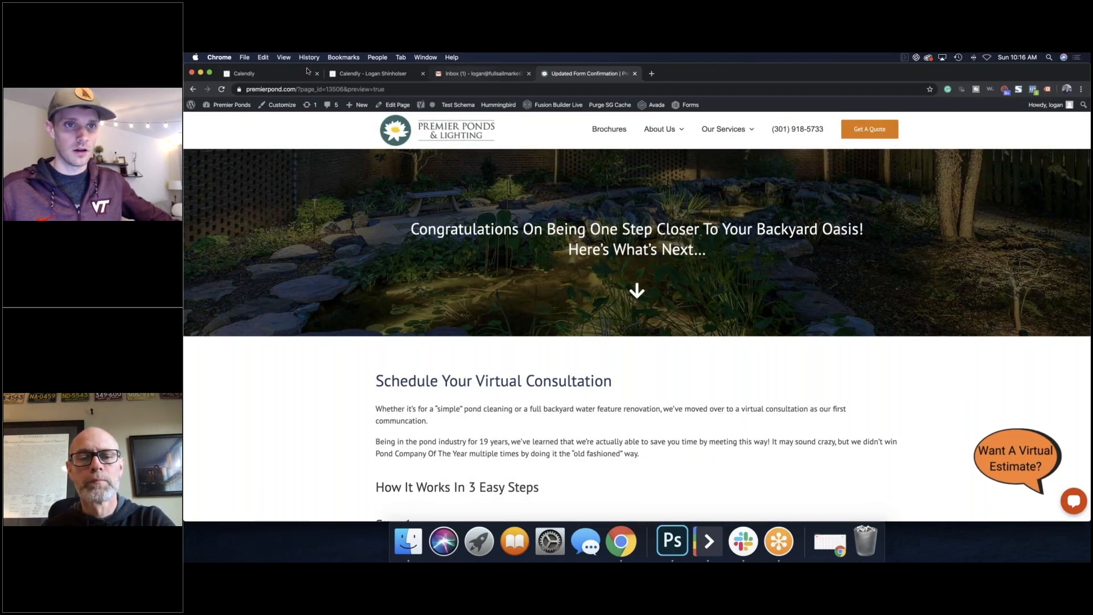
Step: Copy the Initial Consultation booking link and open that event type for editing via its gear menu
{"action": "left_click", "coordinate": [296, 73]}
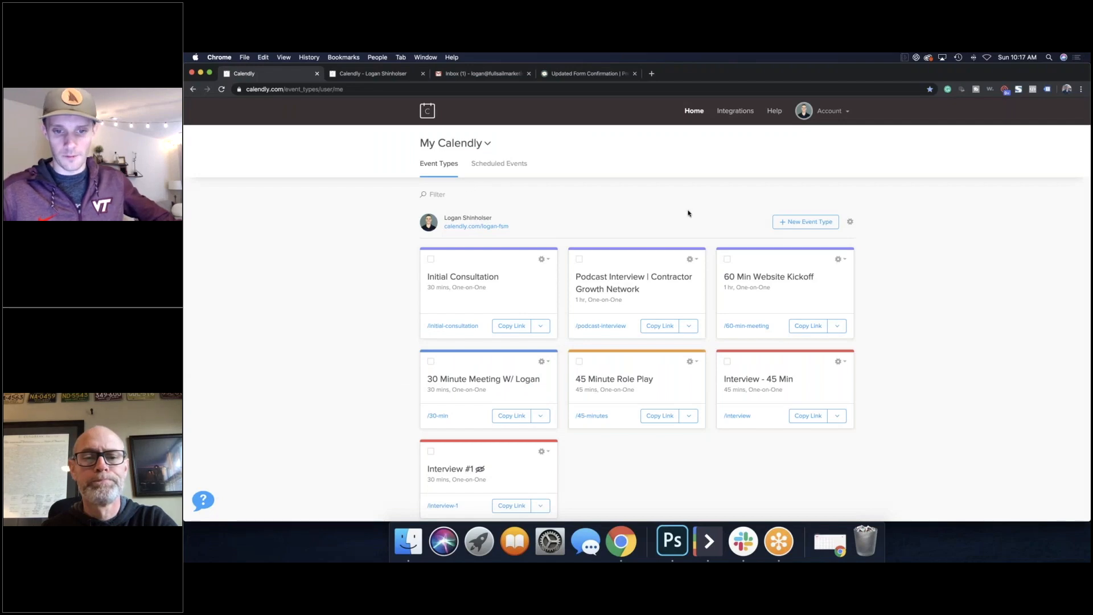
{"action": "scroll", "coordinate": [688, 214], "scroll_direction": "down", "scroll_amount": 3}
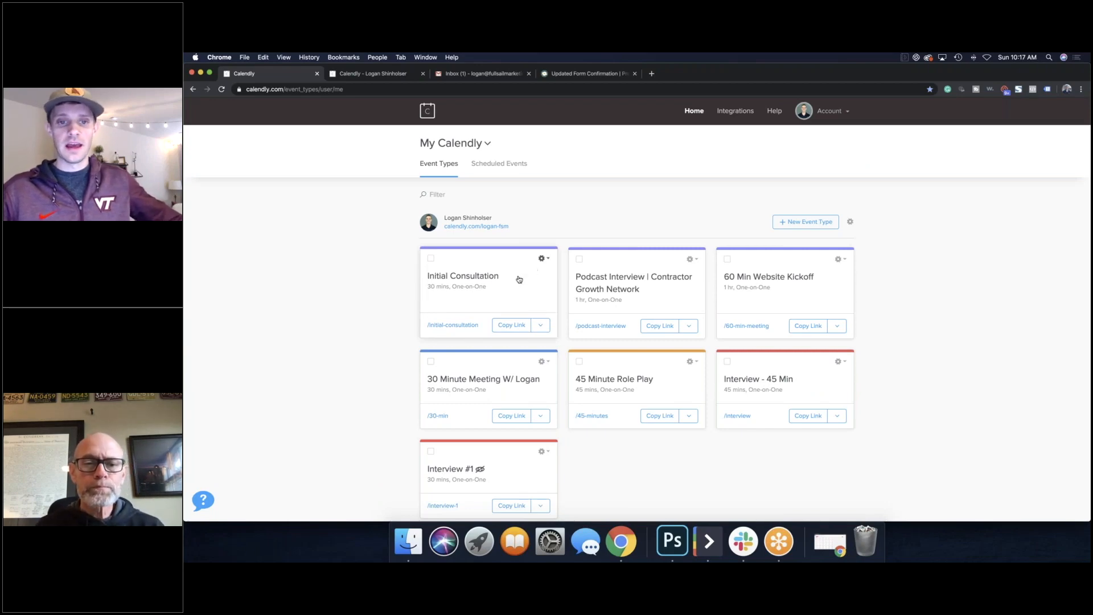
{"action": "left_click", "coordinate": [515, 327]}
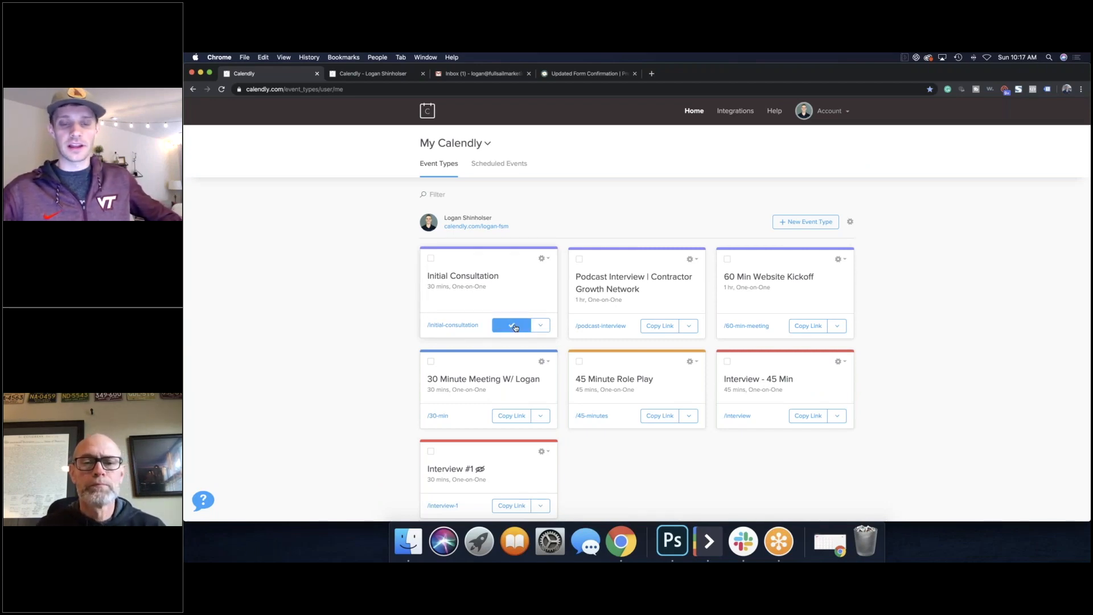
{"action": "left_click", "coordinate": [541, 325]}
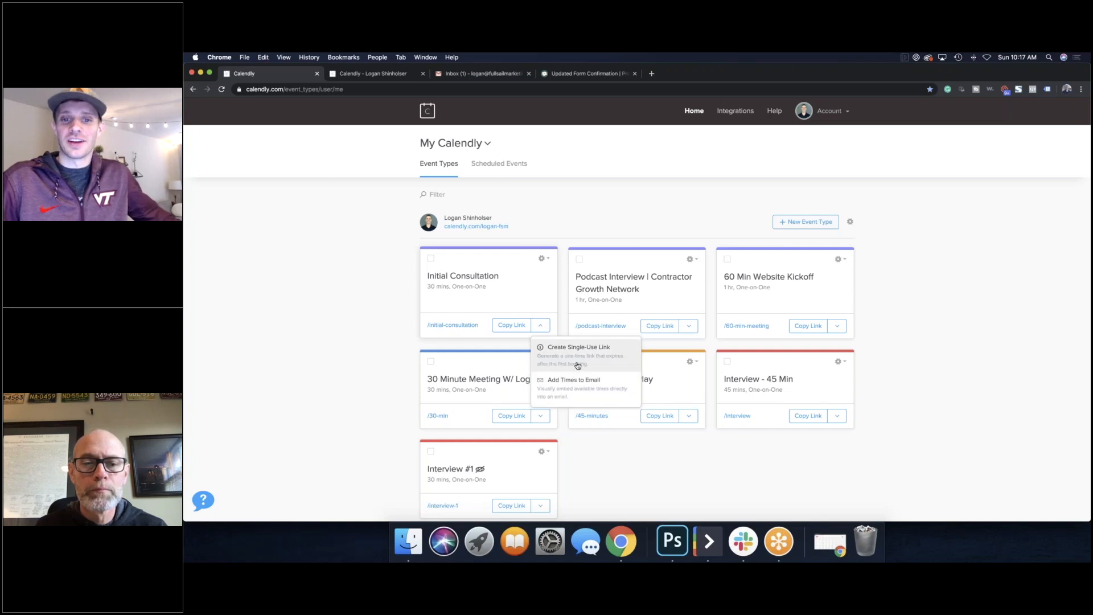
{"action": "left_click", "coordinate": [570, 239]}
{"action": "left_click", "coordinate": [543, 260]}
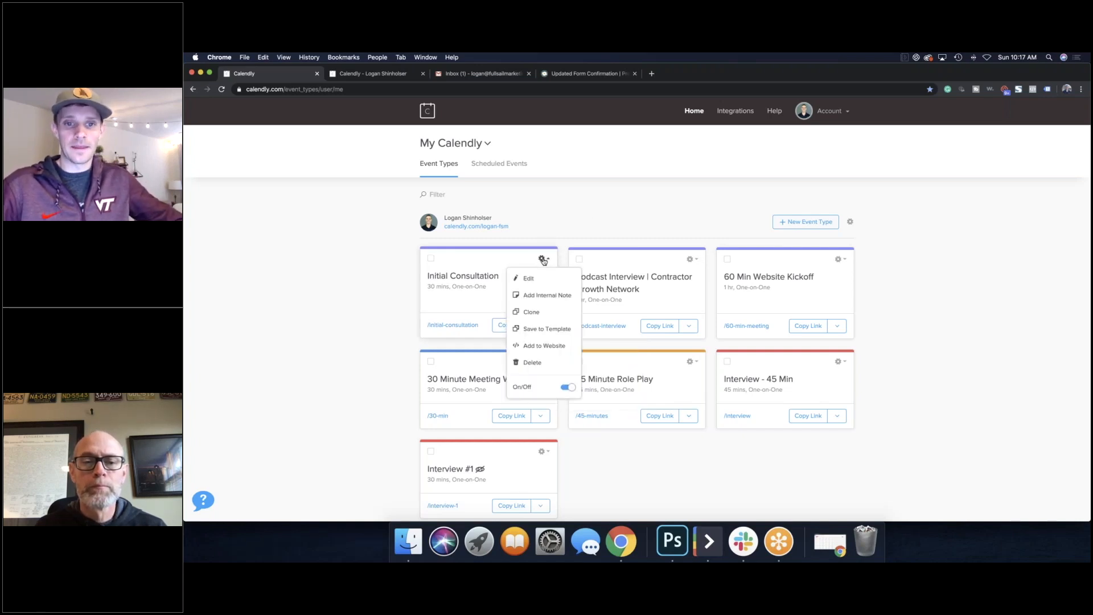
{"action": "left_click", "coordinate": [548, 284]}
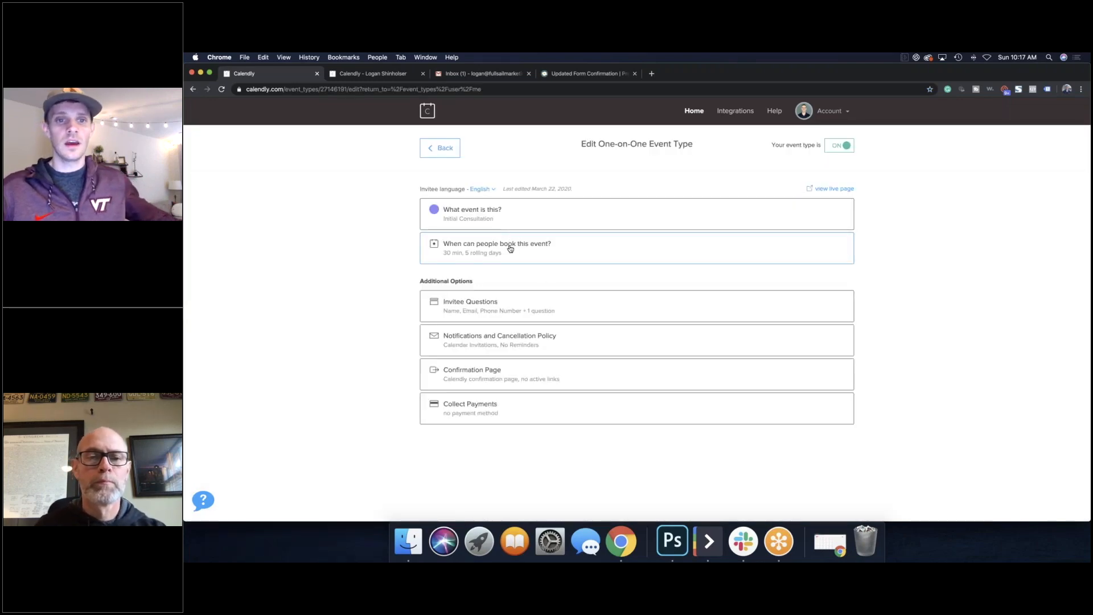
Step: Open the Advanced tab of 'When can people book this event?' and keep 30 min increments
{"action": "left_click", "coordinate": [524, 252]}
{"action": "scroll", "coordinate": [619, 324], "scroll_direction": "down", "scroll_amount": 3}
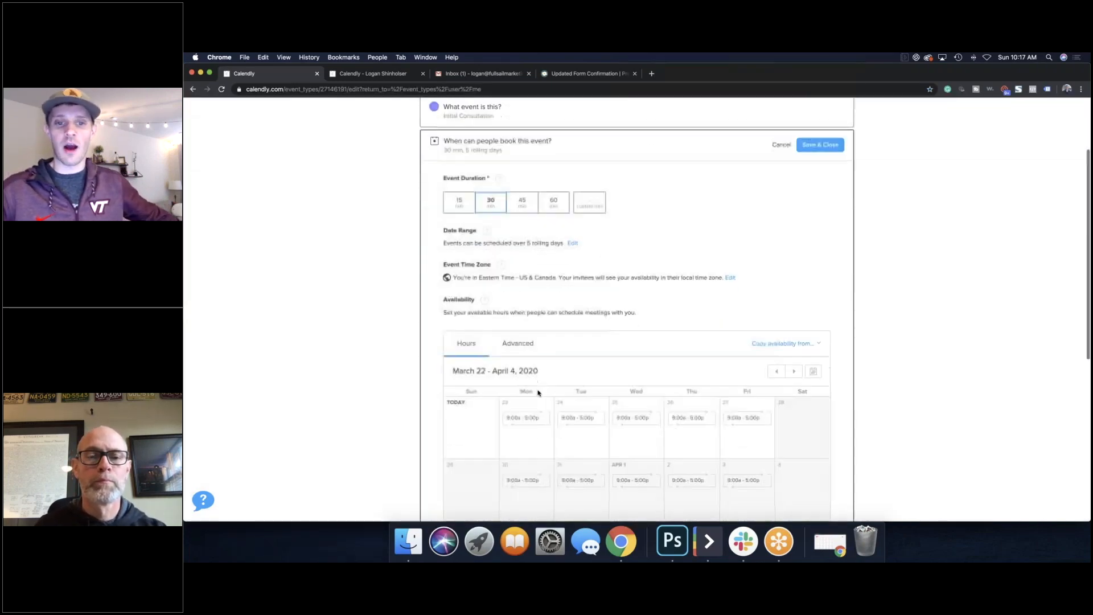
{"action": "left_click", "coordinate": [531, 347]}
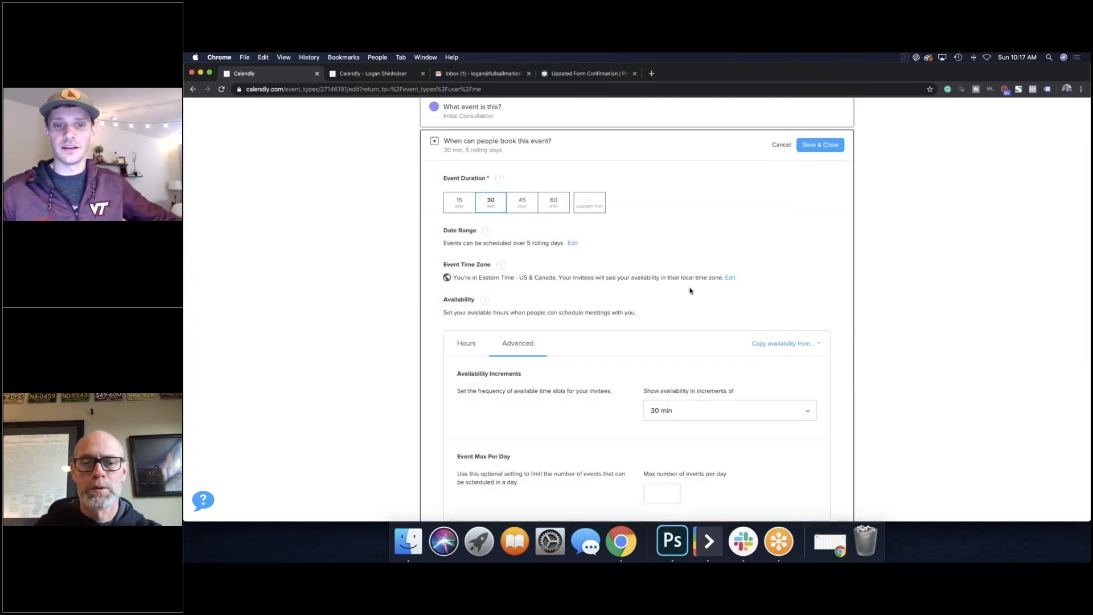
{"action": "scroll", "coordinate": [689, 291], "scroll_direction": "down", "scroll_amount": 2}
{"action": "scroll", "coordinate": [690, 291], "scroll_direction": "down", "scroll_amount": 2}
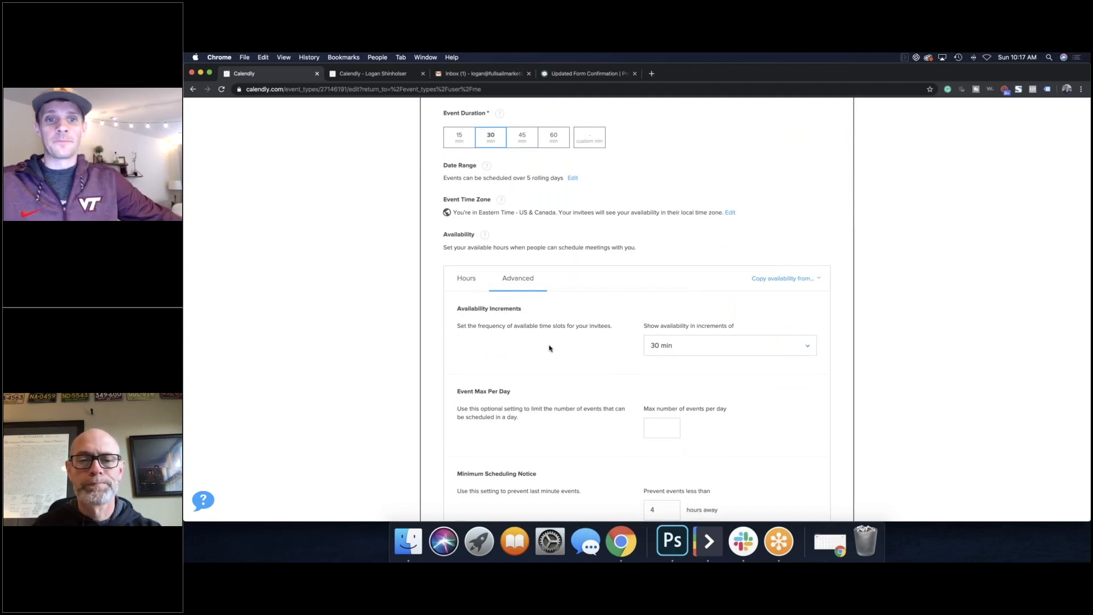
{"action": "left_click", "coordinate": [699, 351]}
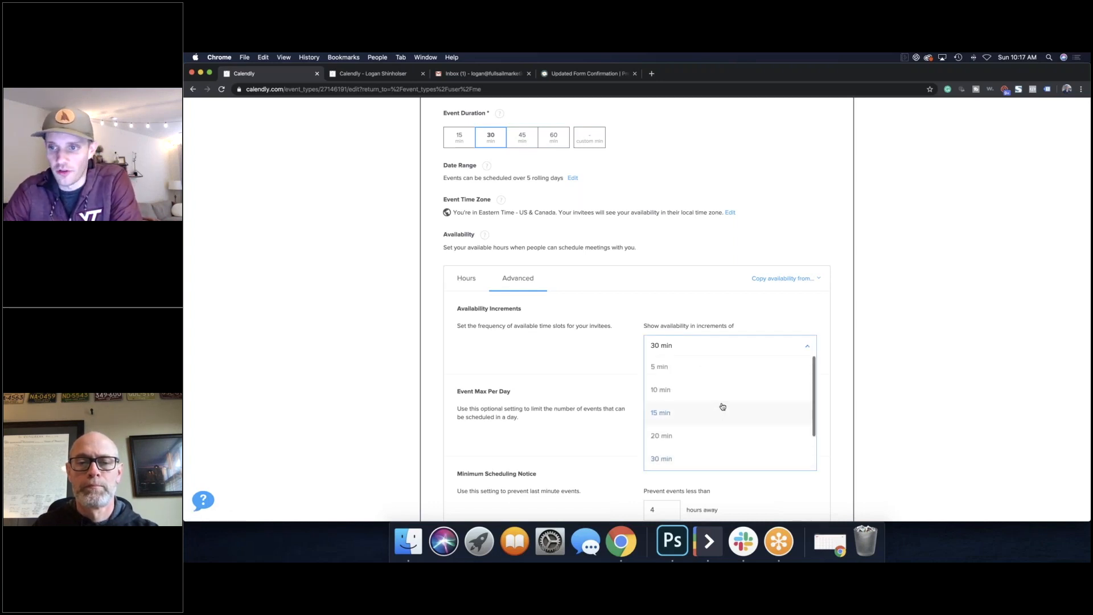
{"action": "scroll", "coordinate": [723, 422], "scroll_direction": "down", "scroll_amount": 2}
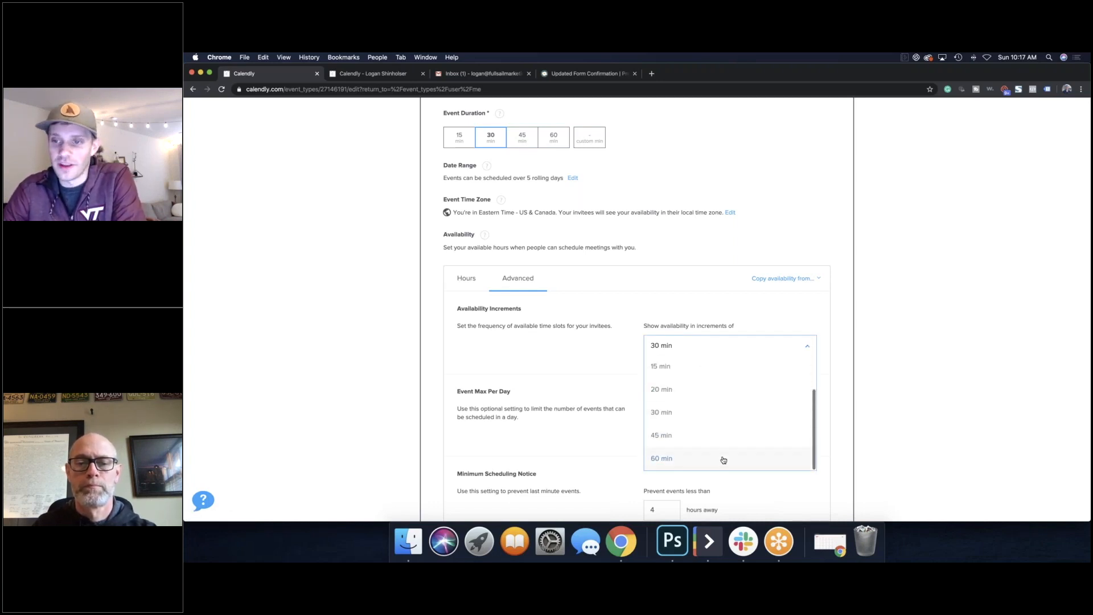
{"action": "left_click", "coordinate": [702, 417]}
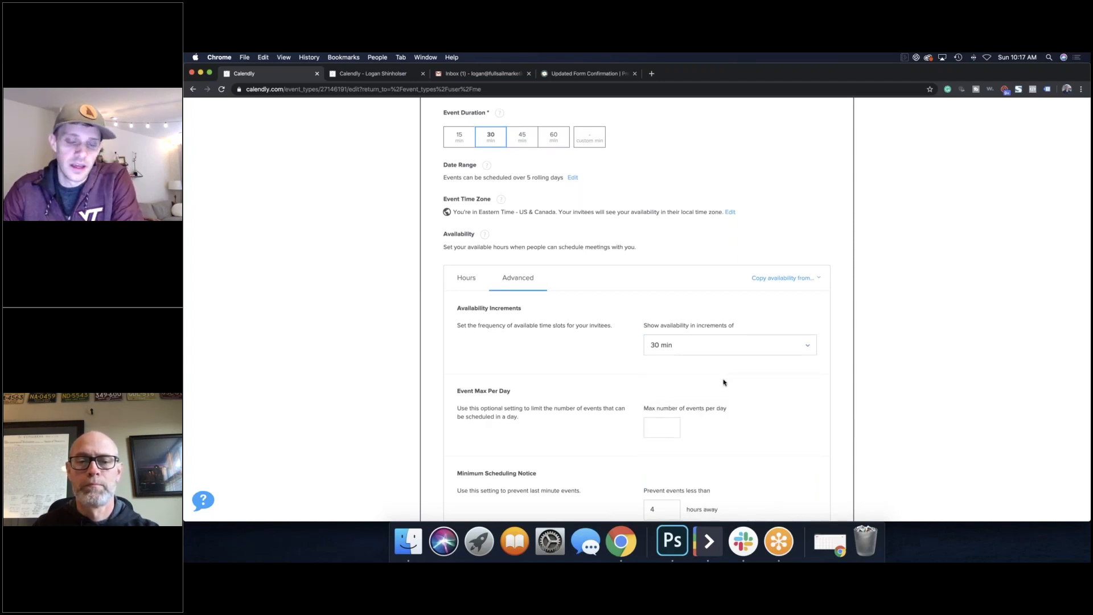
Step: Set Max number of events per day to 3
{"action": "scroll", "coordinate": [722, 380], "scroll_direction": "down", "scroll_amount": 2}
{"action": "left_click", "coordinate": [645, 365]}
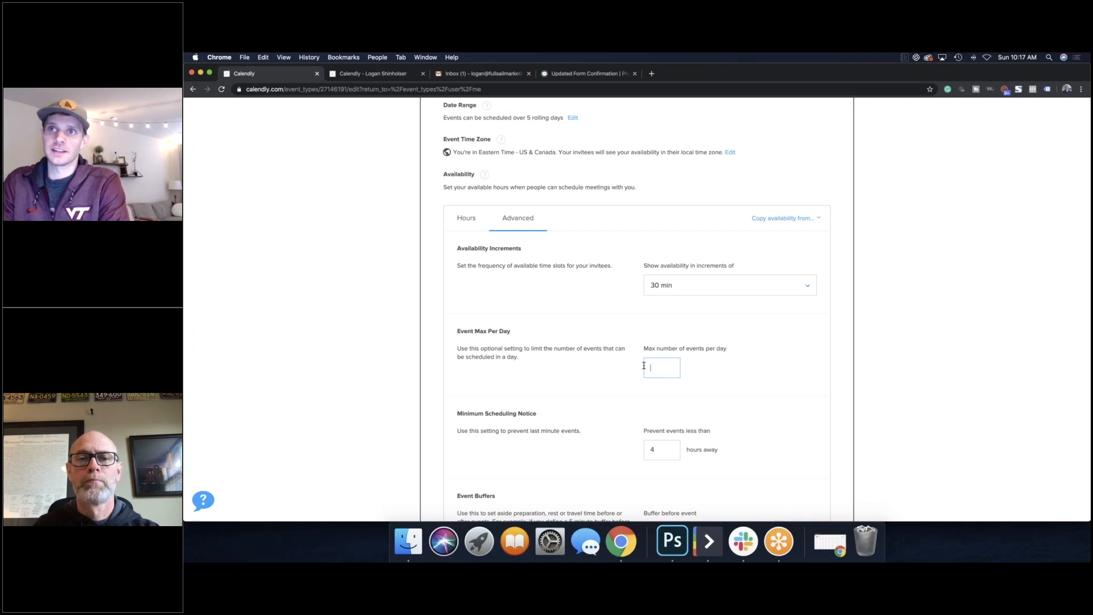
{"action": "type", "text": "3"}
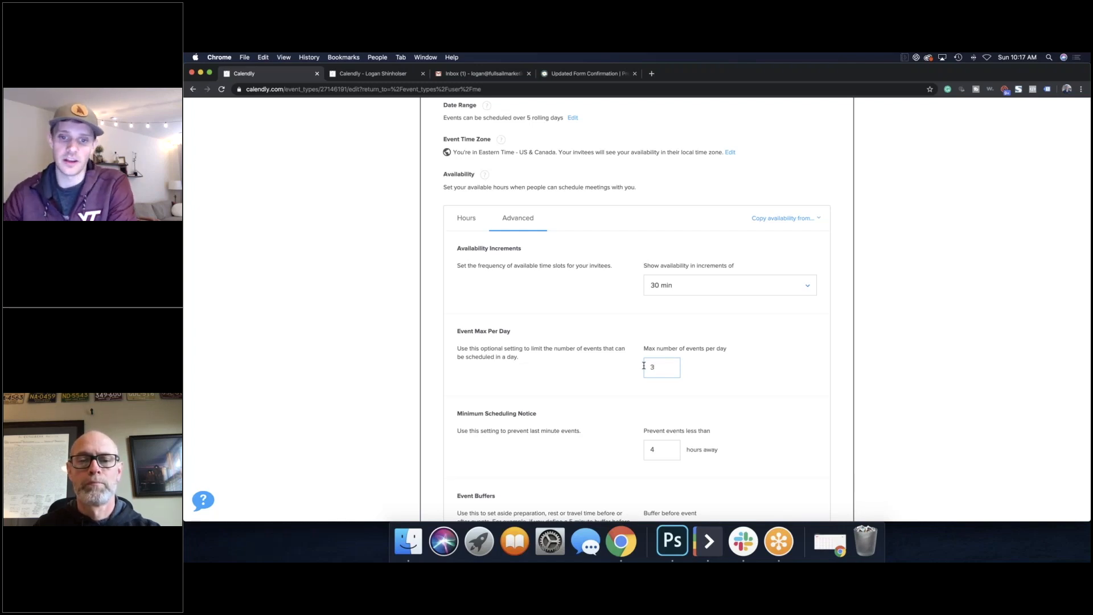
{"action": "left_click", "coordinate": [986, 408]}
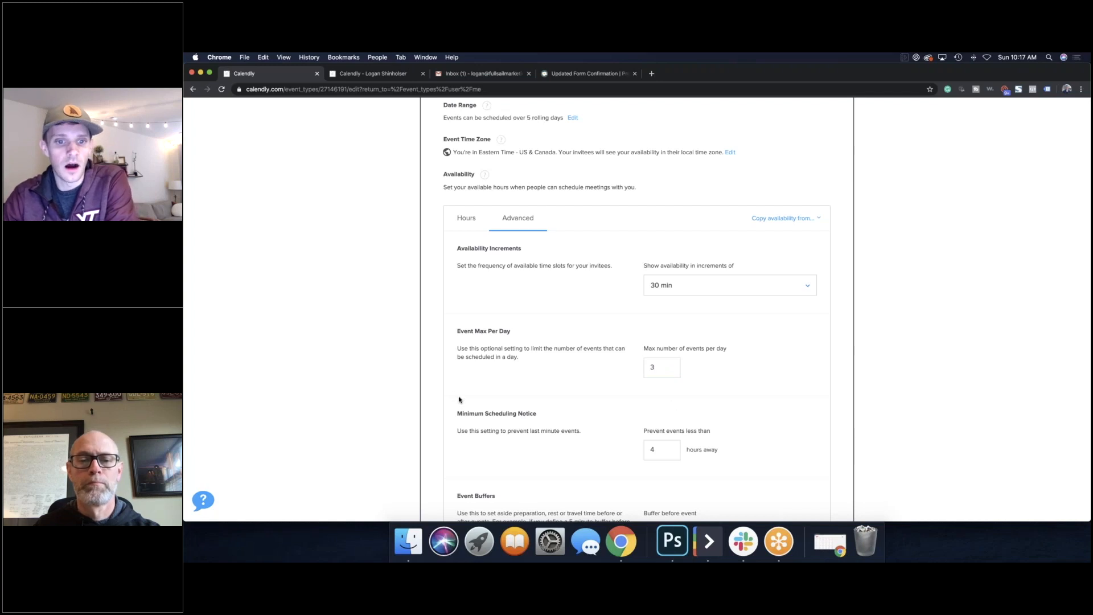
Step: Change the minimum scheduling notice from 4 hours to 2 hours
{"action": "scroll", "coordinate": [459, 401], "scroll_direction": "down", "scroll_amount": 2}
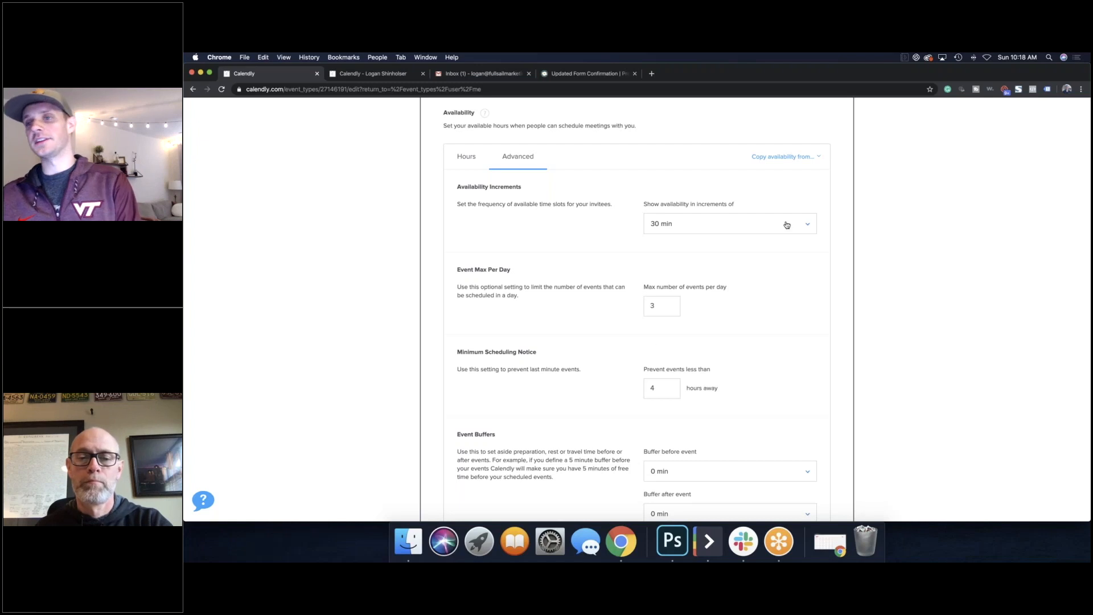
{"action": "double_click", "coordinate": [664, 389]}
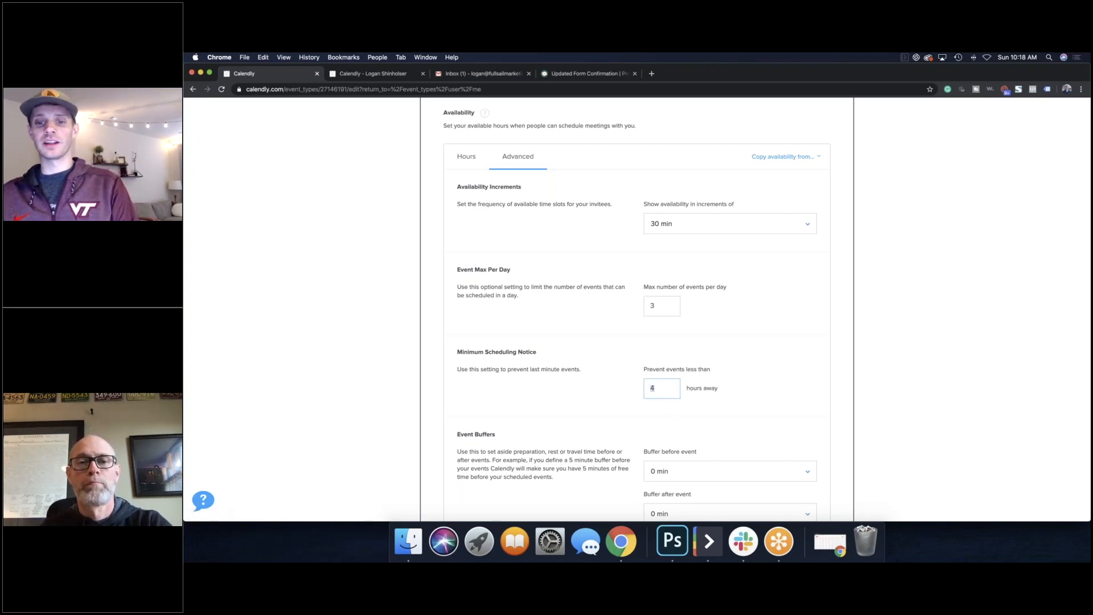
{"action": "type", "text": "2"}
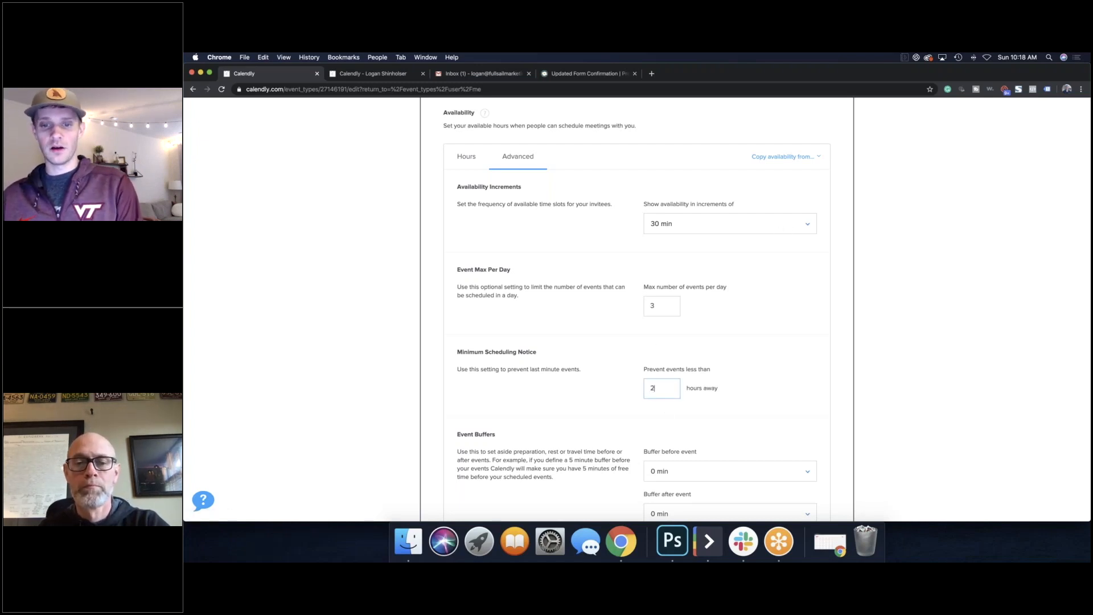
{"action": "left_click", "coordinate": [360, 371]}
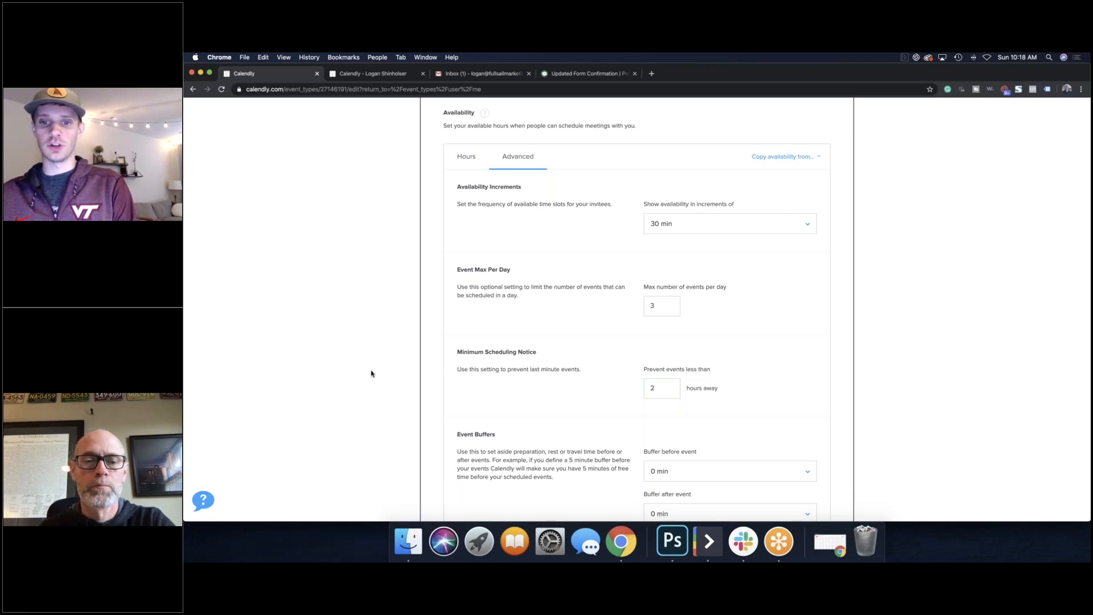
{"action": "scroll", "coordinate": [369, 376], "scroll_direction": "down", "scroll_amount": 3}
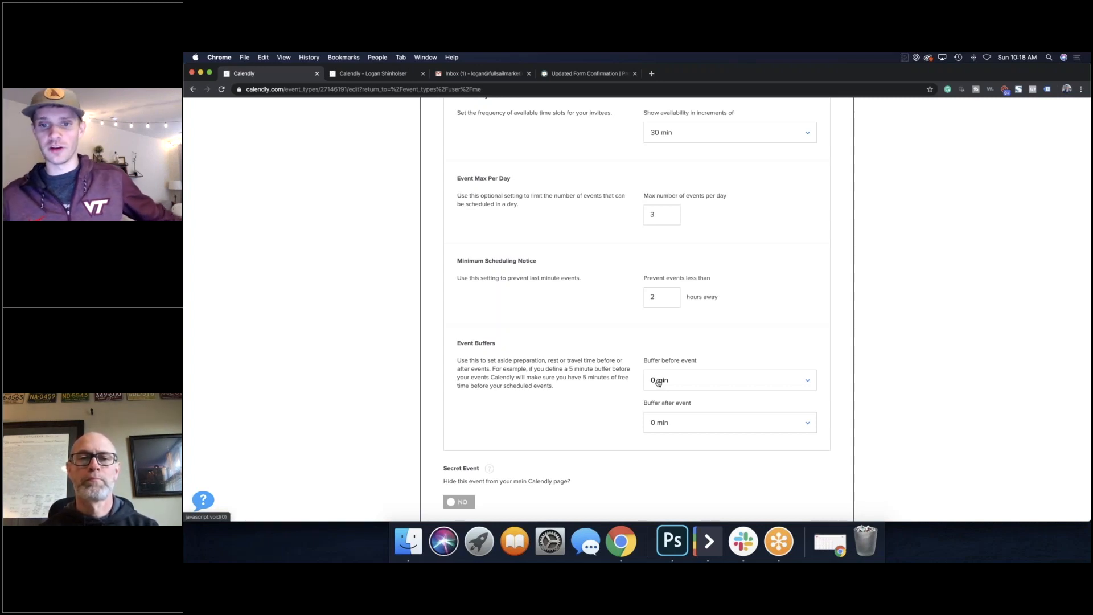
Step: Set both Buffer before event and Buffer after event to 15 min
{"action": "left_click", "coordinate": [659, 381]}
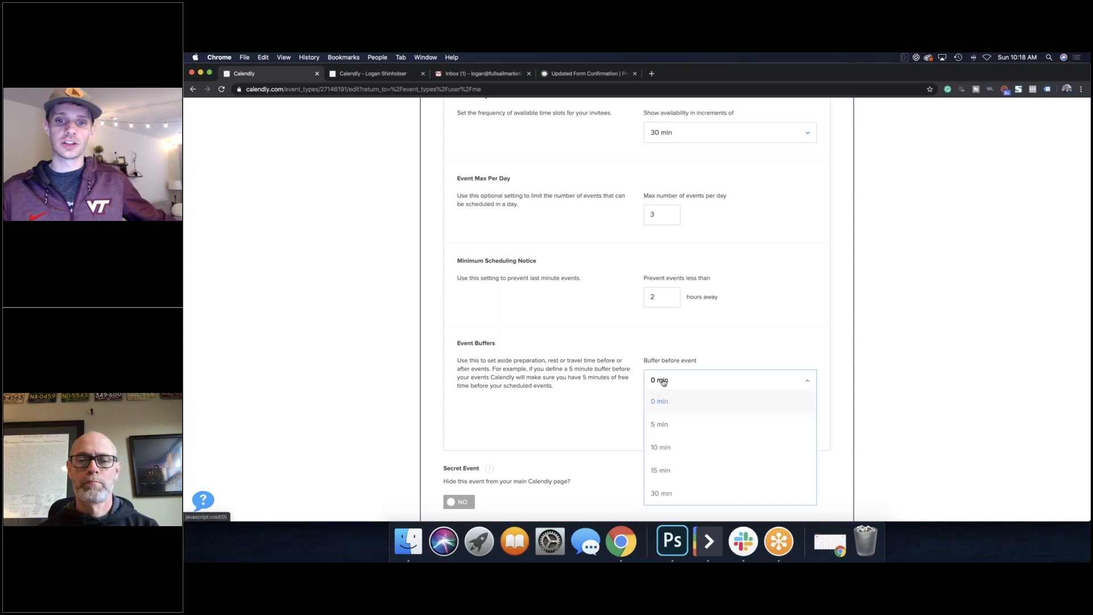
{"action": "left_click", "coordinate": [688, 473]}
{"action": "left_click", "coordinate": [702, 425]}
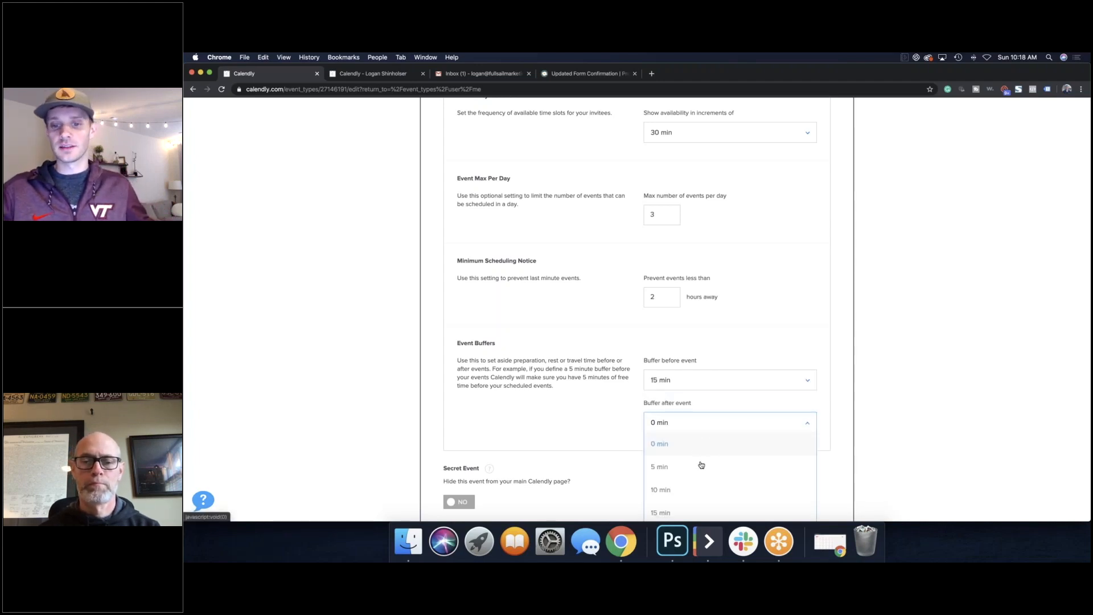
{"action": "left_click", "coordinate": [701, 507]}
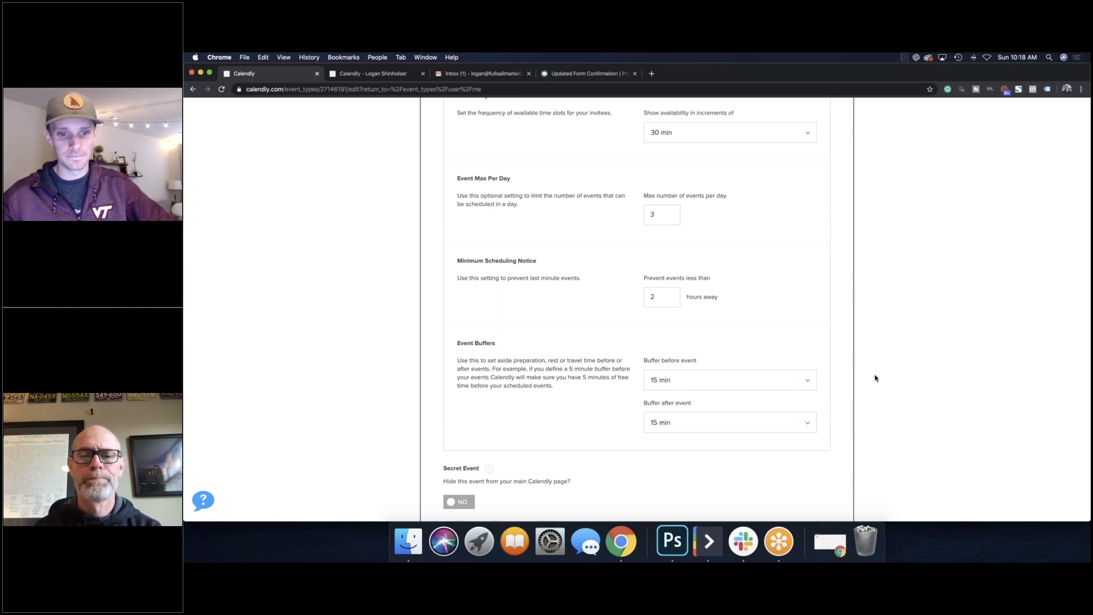
{"action": "scroll", "coordinate": [875, 378], "scroll_direction": "down", "scroll_amount": 5}
{"action": "scroll", "coordinate": [827, 361], "scroll_direction": "up", "scroll_amount": 10}
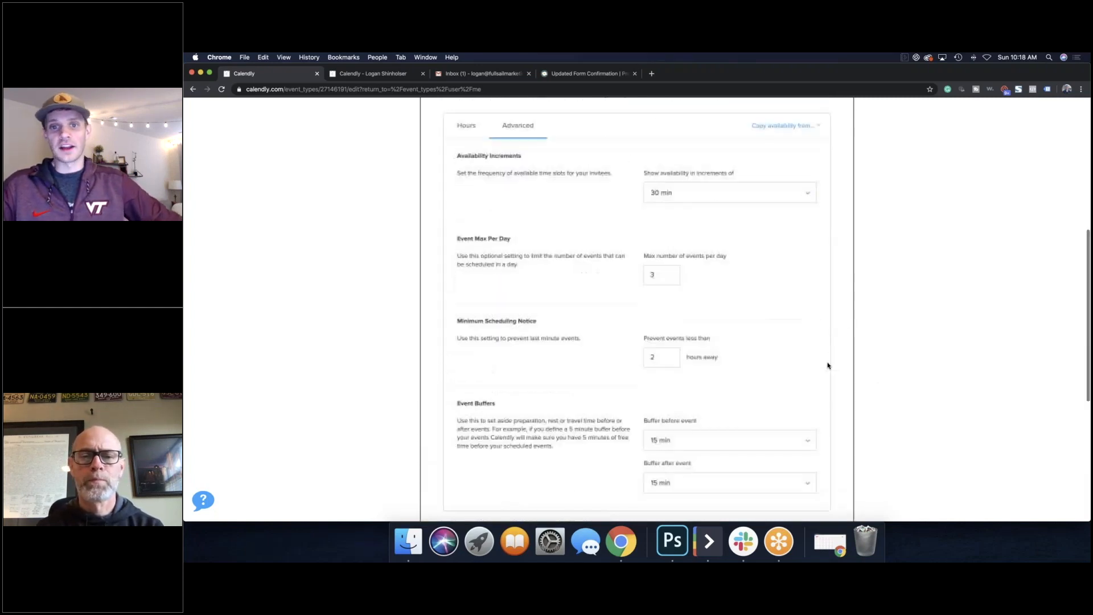
Step: Save the Initial Consultation booking rules and browse integrations like Zoom, Salesforce and Zapier
{"action": "left_click", "coordinate": [820, 143]}
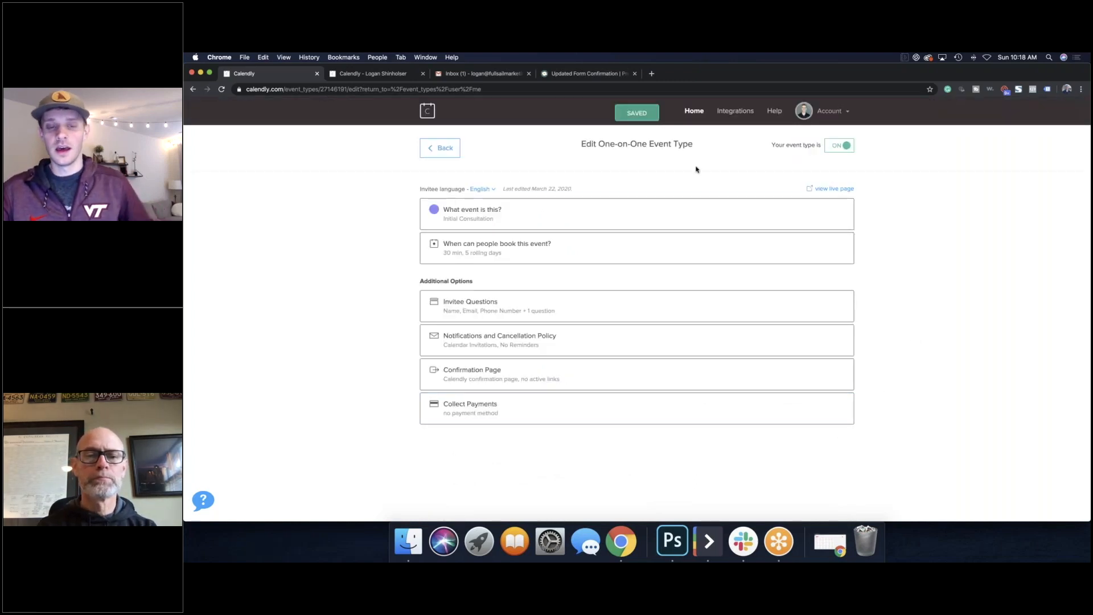
{"action": "left_click", "coordinate": [722, 111]}
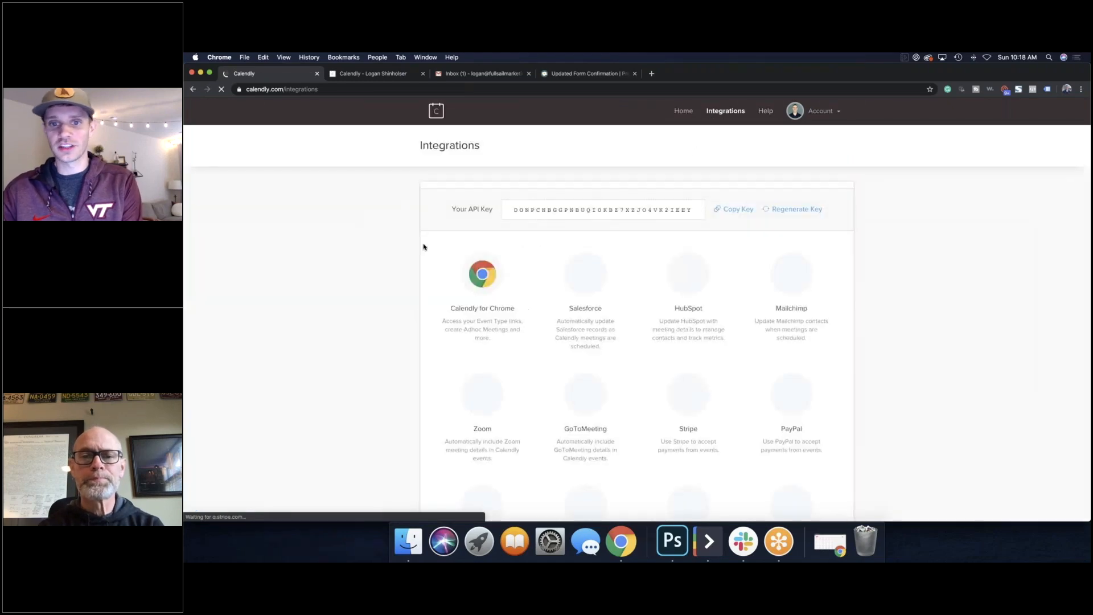
{"action": "scroll", "coordinate": [417, 243], "scroll_direction": "down", "scroll_amount": 5}
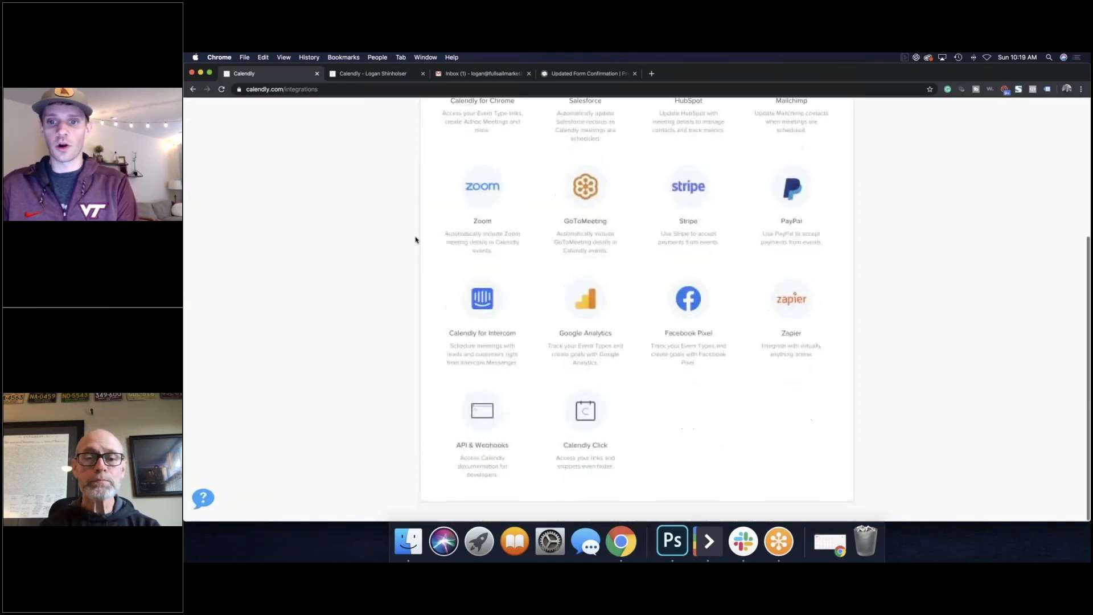
{"action": "scroll", "coordinate": [417, 238], "scroll_direction": "up", "scroll_amount": 3}
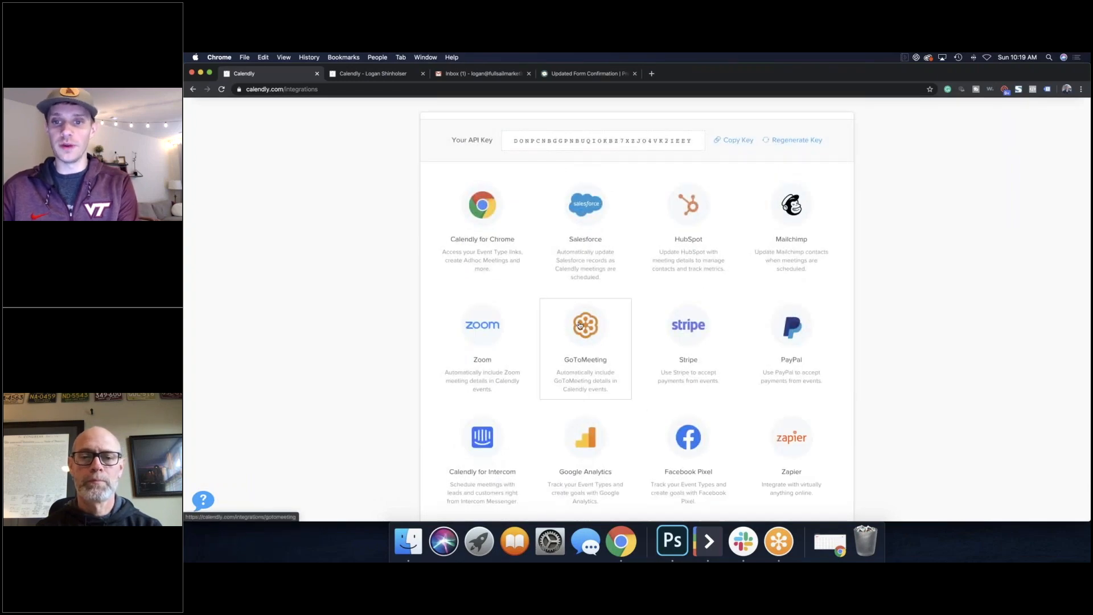
{"action": "scroll", "coordinate": [579, 326], "scroll_direction": "down", "scroll_amount": 1}
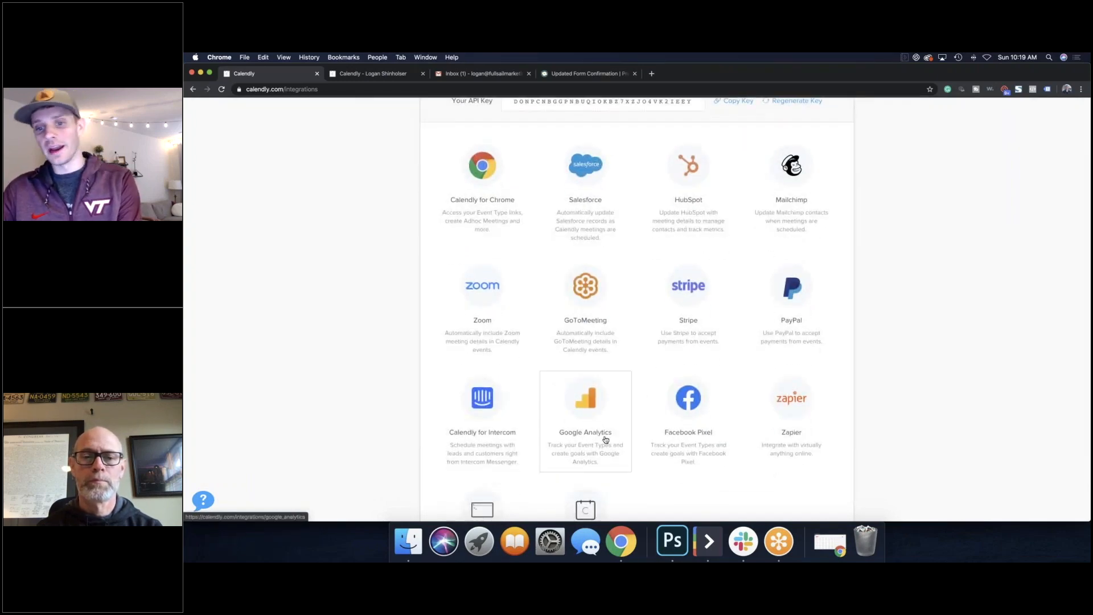
{"action": "scroll", "coordinate": [603, 439], "scroll_direction": "up", "scroll_amount": 2}
{"action": "scroll", "coordinate": [601, 440], "scroll_direction": "down", "scroll_amount": 4}
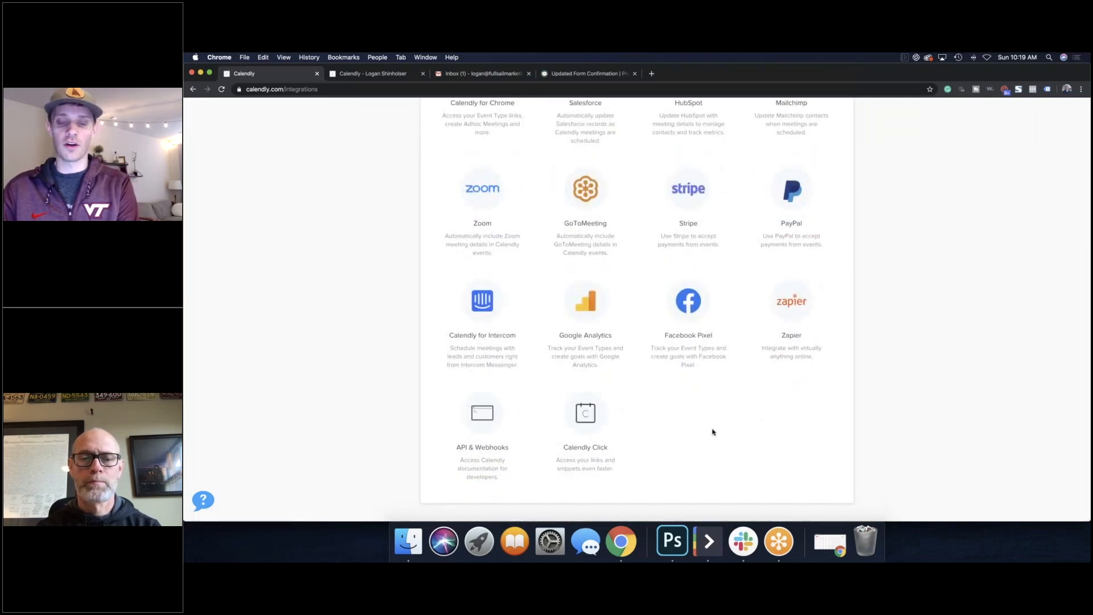
{"action": "scroll", "coordinate": [713, 432], "scroll_direction": "up", "scroll_amount": 3}
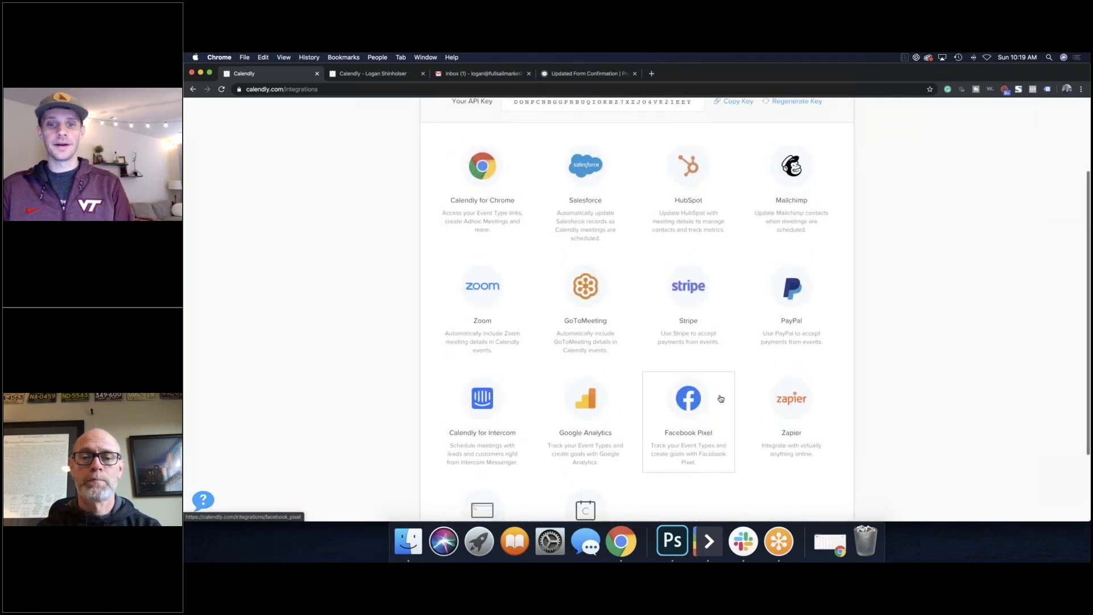
{"action": "scroll", "coordinate": [718, 402], "scroll_direction": "up", "scroll_amount": 4}
{"action": "left_click", "coordinate": [817, 109]}
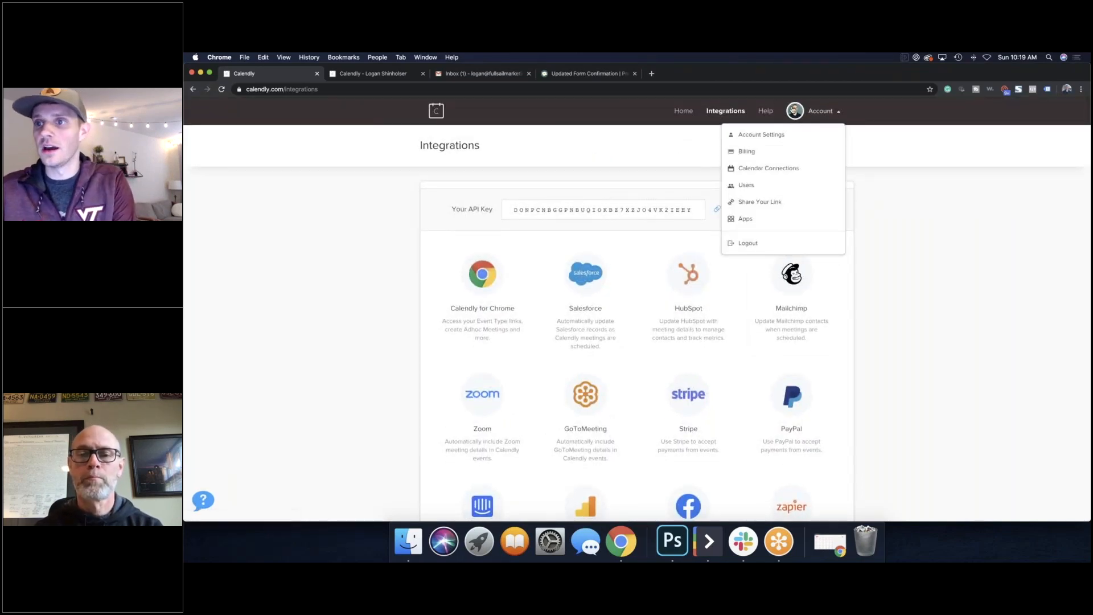
Step: Open Calendar Connections and begin adding another Google Calendar account
{"action": "left_click", "coordinate": [784, 173]}
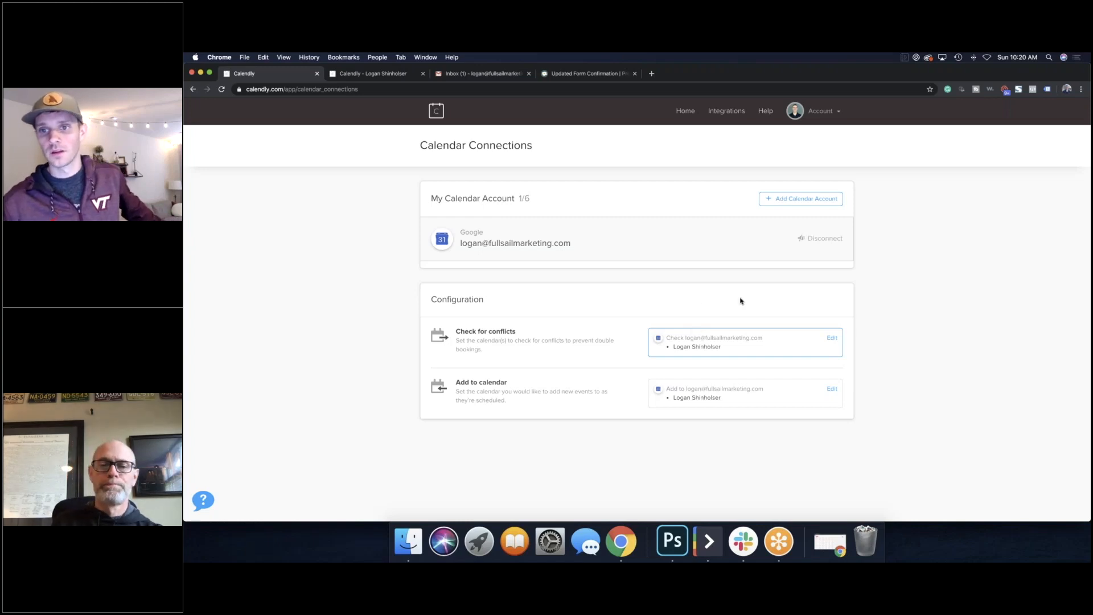
{"action": "left_click", "coordinate": [790, 201]}
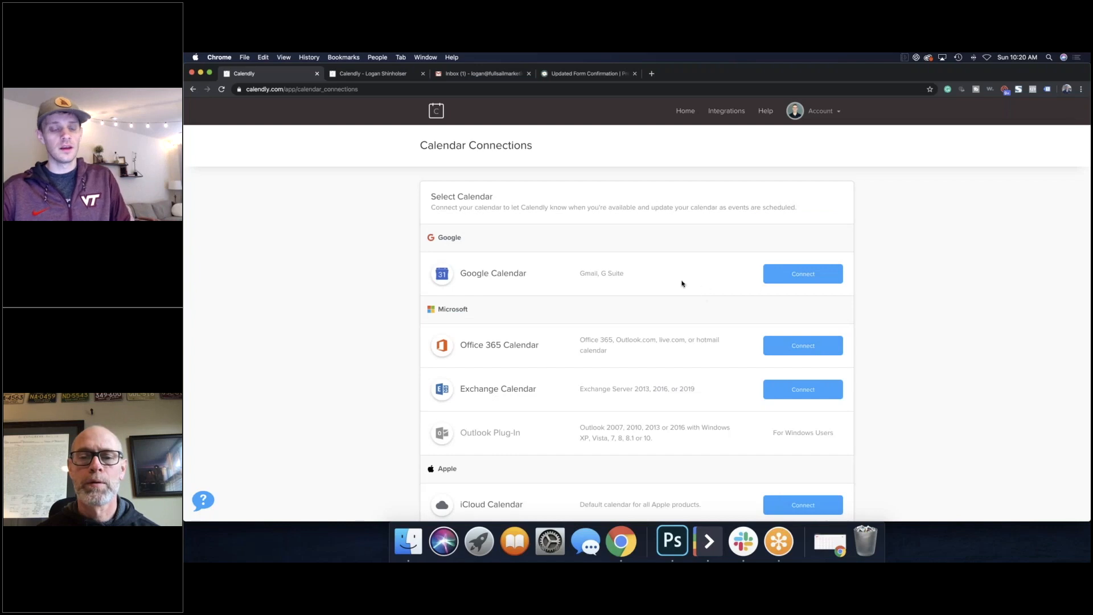
{"action": "scroll", "coordinate": [667, 288], "scroll_direction": "down", "scroll_amount": 1}
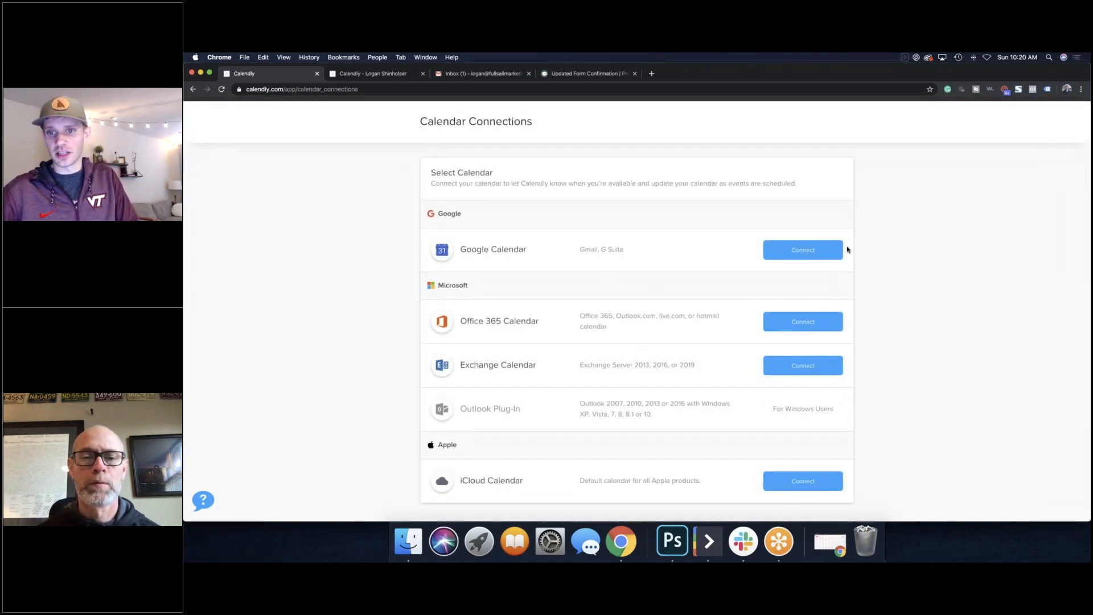
{"action": "left_click", "coordinate": [799, 251]}
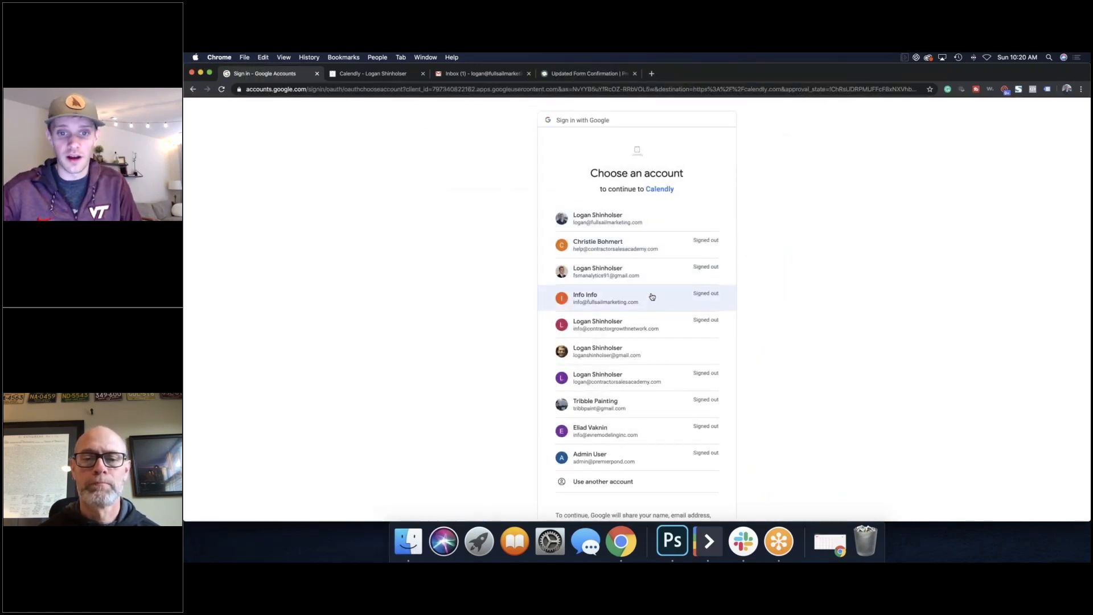
Step: Sign in with the second Google account's password and allow Calendly access, reaching 2/6 calendars
{"action": "left_click", "coordinate": [659, 328]}
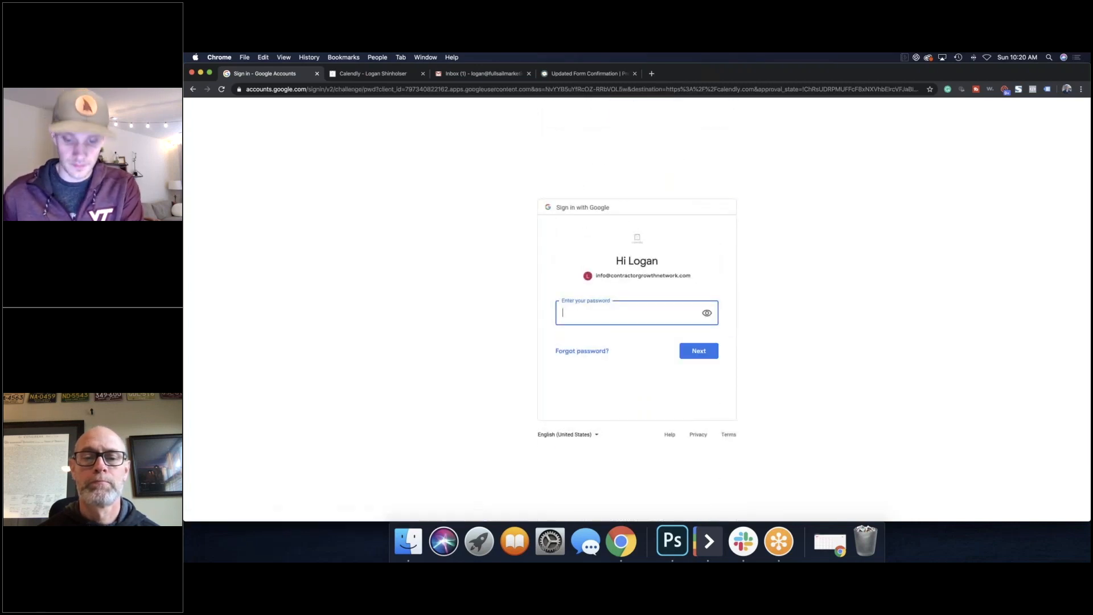
{"action": "type", "text": "••••••••••••"}
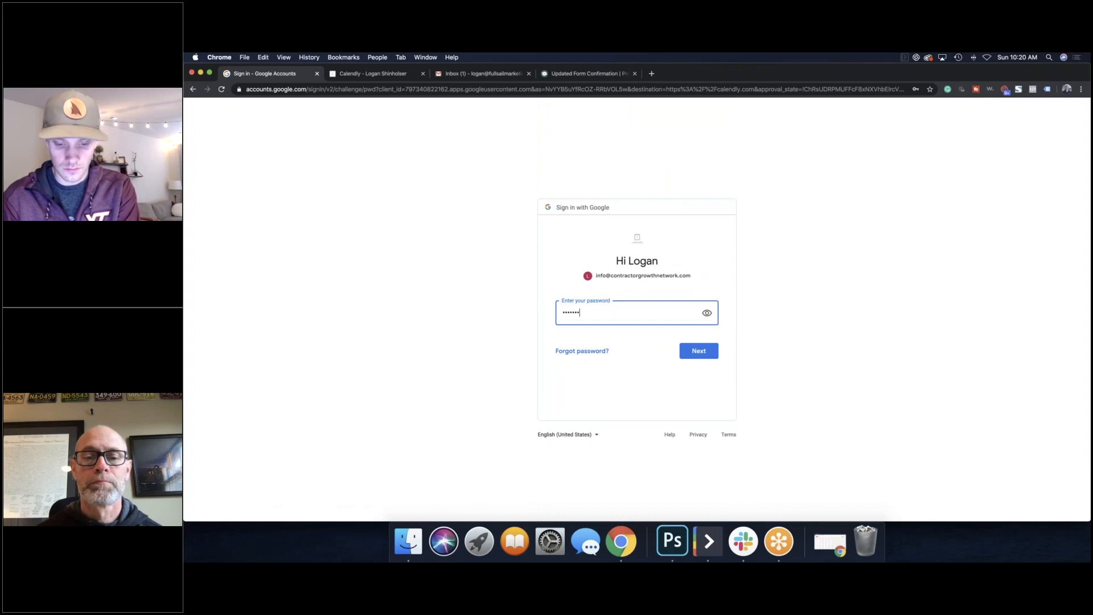
{"action": "key", "text": "BackSpace"}
{"action": "key", "text": "BackSpace"}
{"action": "key", "text": "BackSpace"}
{"action": "key", "text": "BackSpace"}
{"action": "key", "text": "BackSpace"}
{"action": "key", "text": "BackSpace"}
{"action": "key", "text": "BackSpace"}
{"action": "key", "text": "BackSpace"}
{"action": "key", "text": "BackSpace"}
{"action": "type", "text": "••••••••••••"}
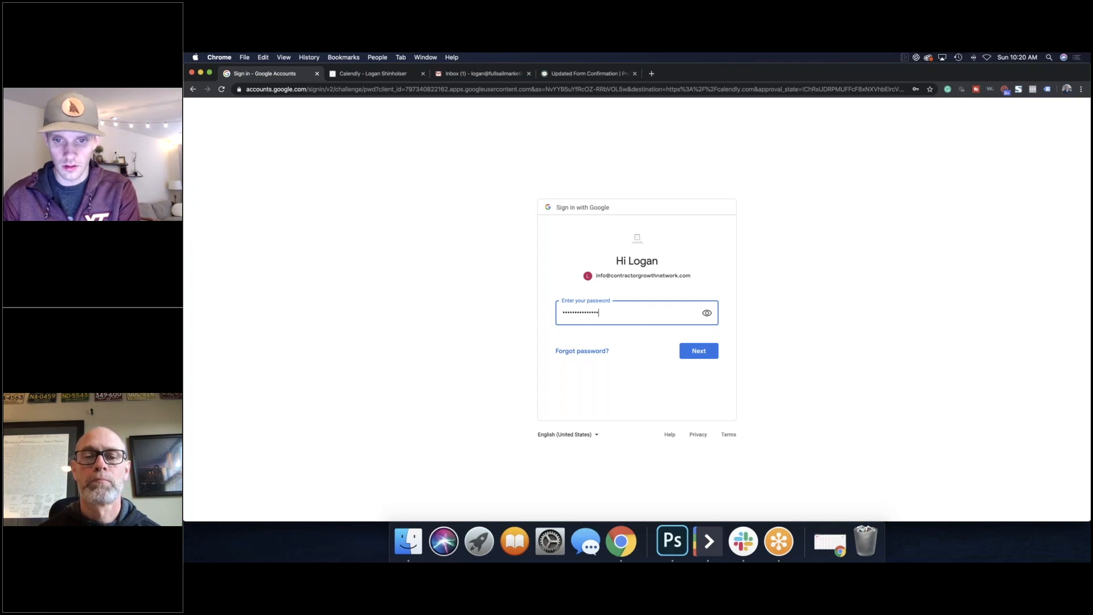
{"action": "key", "text": "Return"}
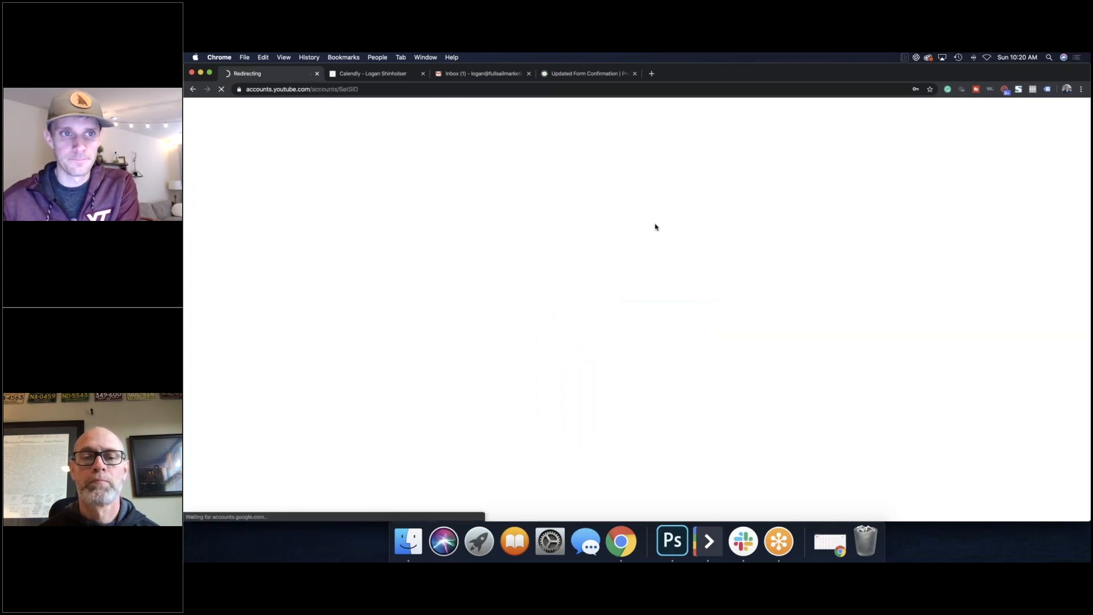
{"action": "left_click", "coordinate": [702, 429]}
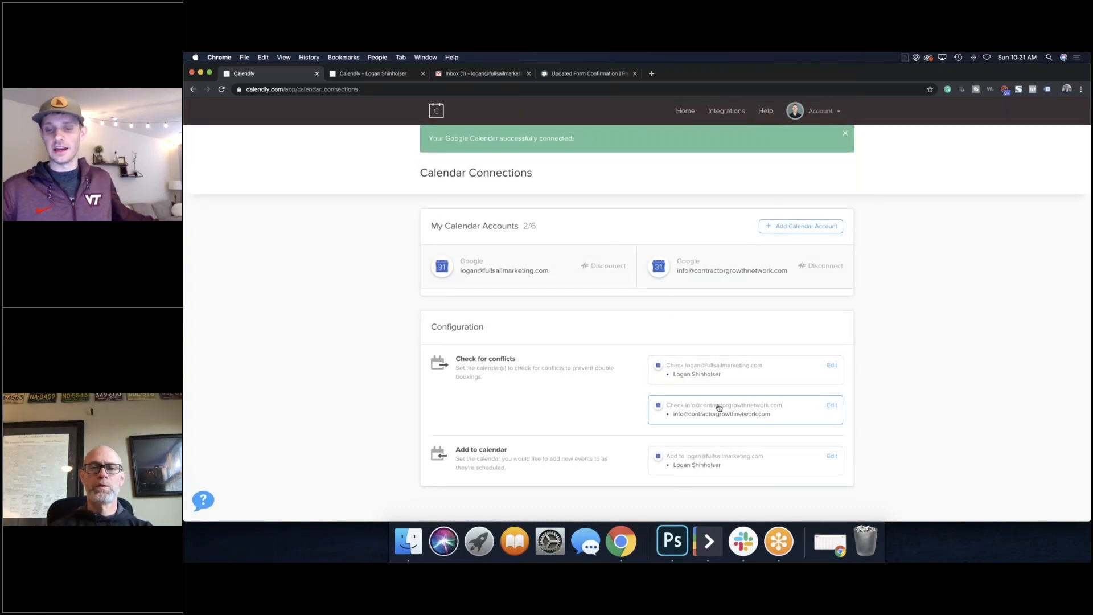
Step: Review the new calendar's conflict-check settings without changing them, then return to Calendly Home
{"action": "left_click", "coordinate": [833, 405]}
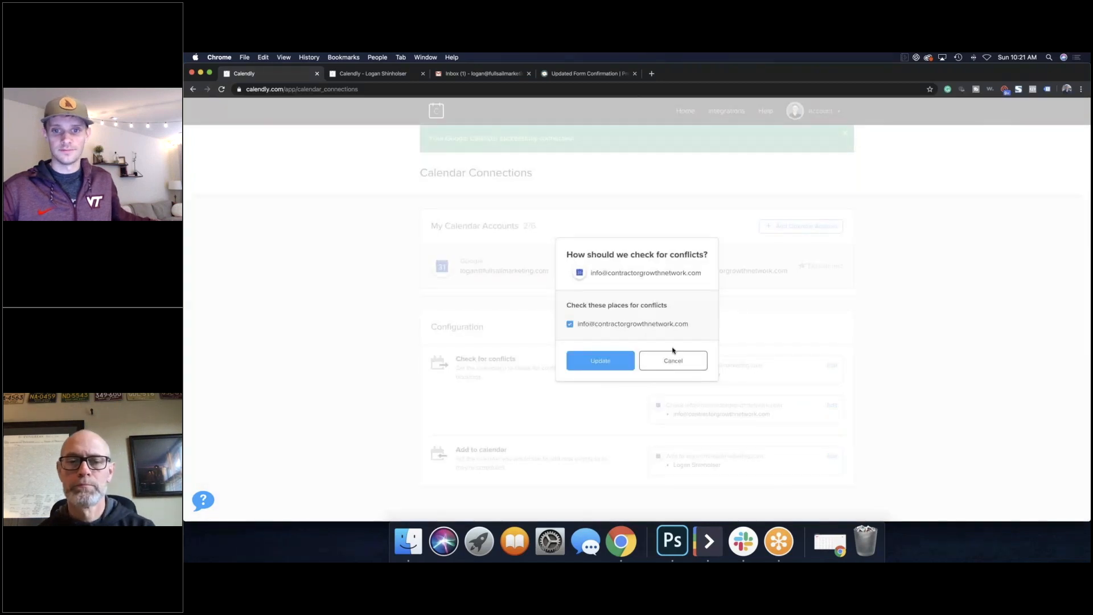
{"action": "left_click", "coordinate": [512, 377]}
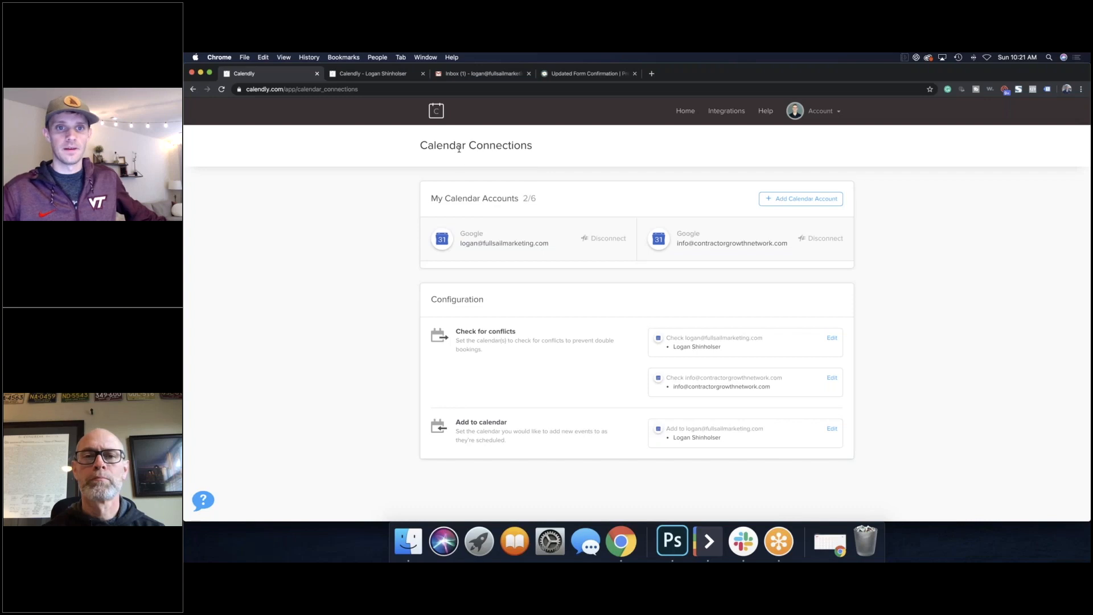
{"action": "left_click", "coordinate": [436, 111]}
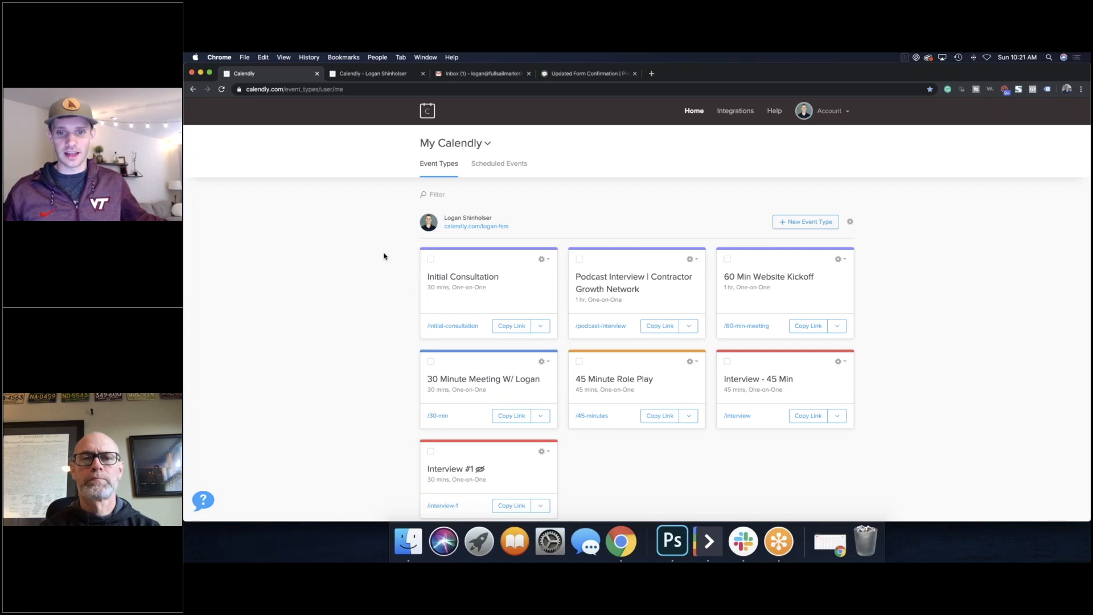
Step: On the /initial-consultation page, confirm the 11:00am slot on Thursday, March 26, 2020
{"action": "left_click", "coordinate": [462, 329]}
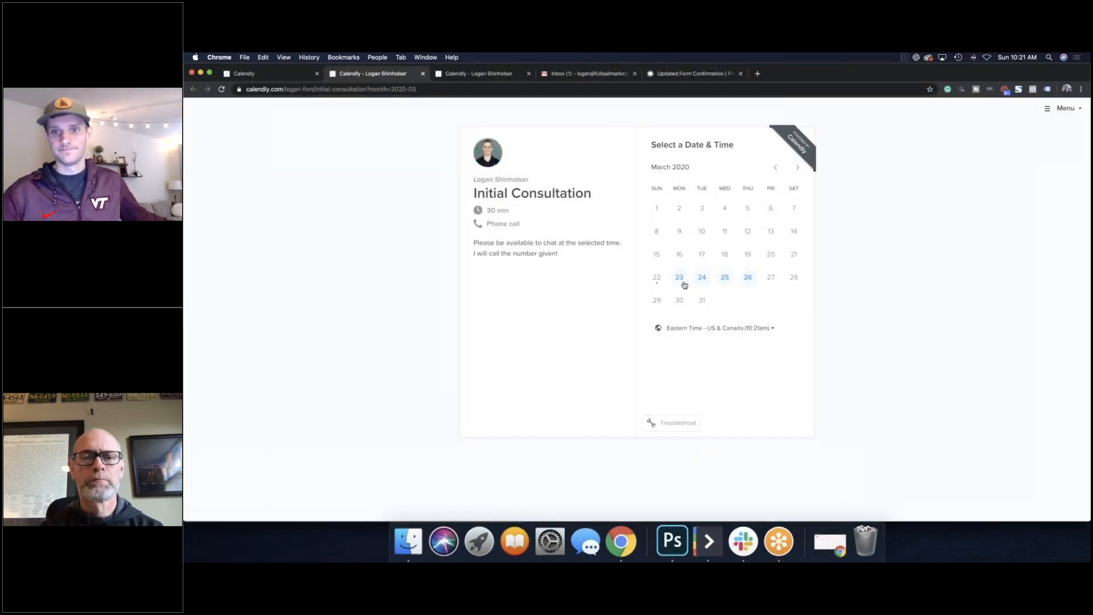
{"action": "left_click", "coordinate": [680, 278]}
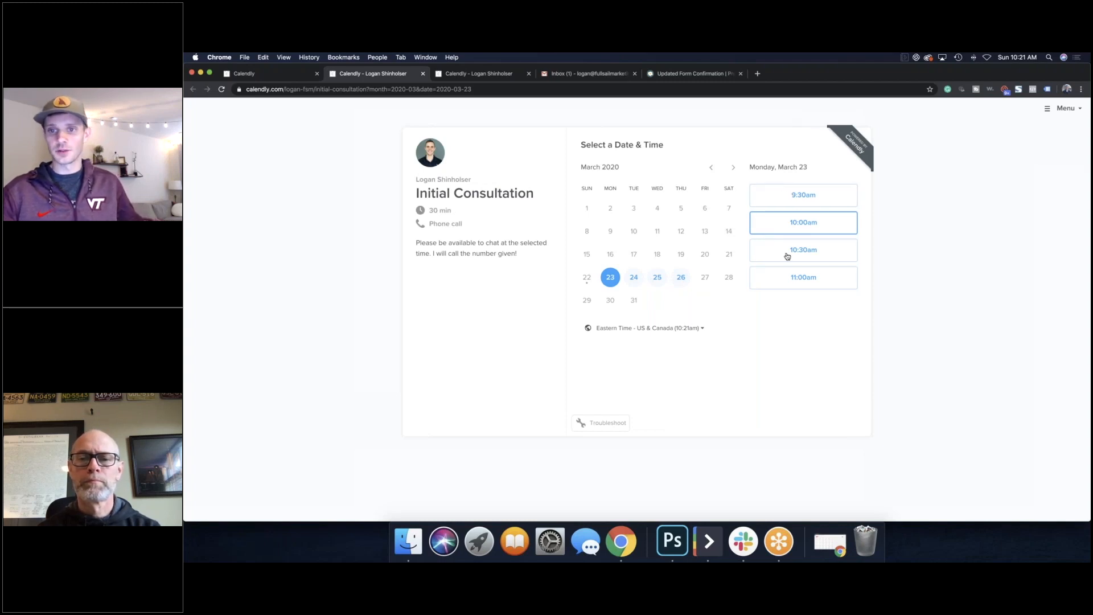
{"action": "left_click", "coordinate": [642, 278]}
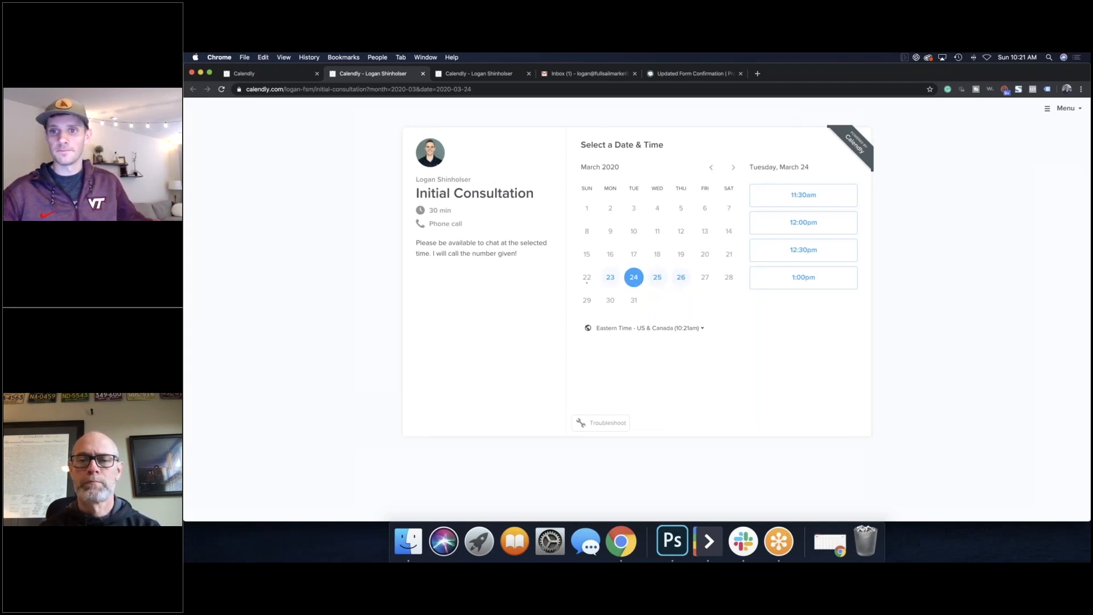
{"action": "left_click", "coordinate": [658, 278]}
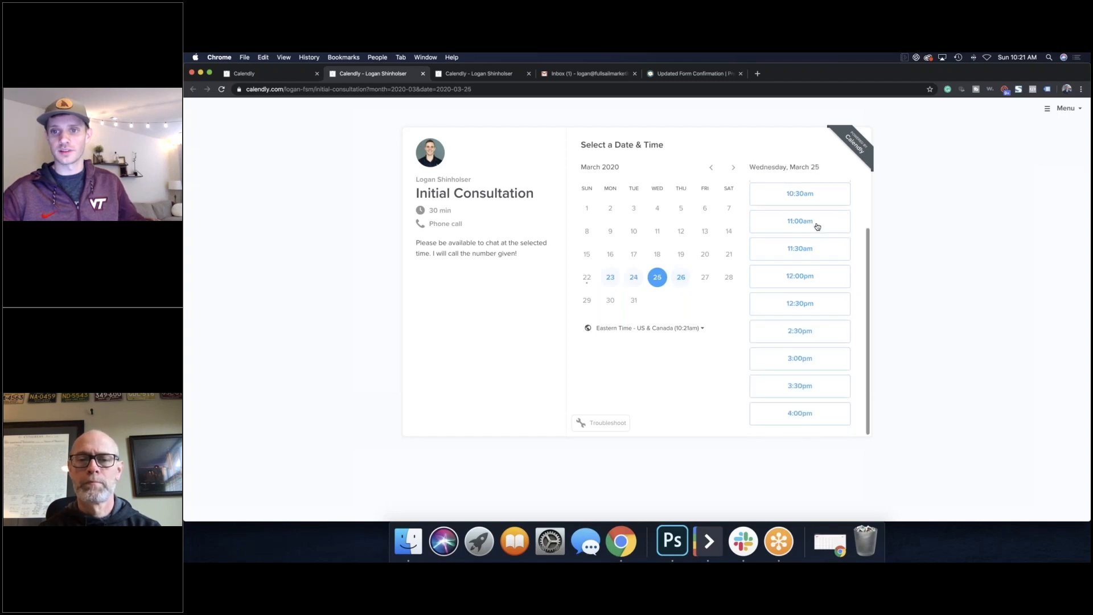
{"action": "left_click", "coordinate": [681, 277]}
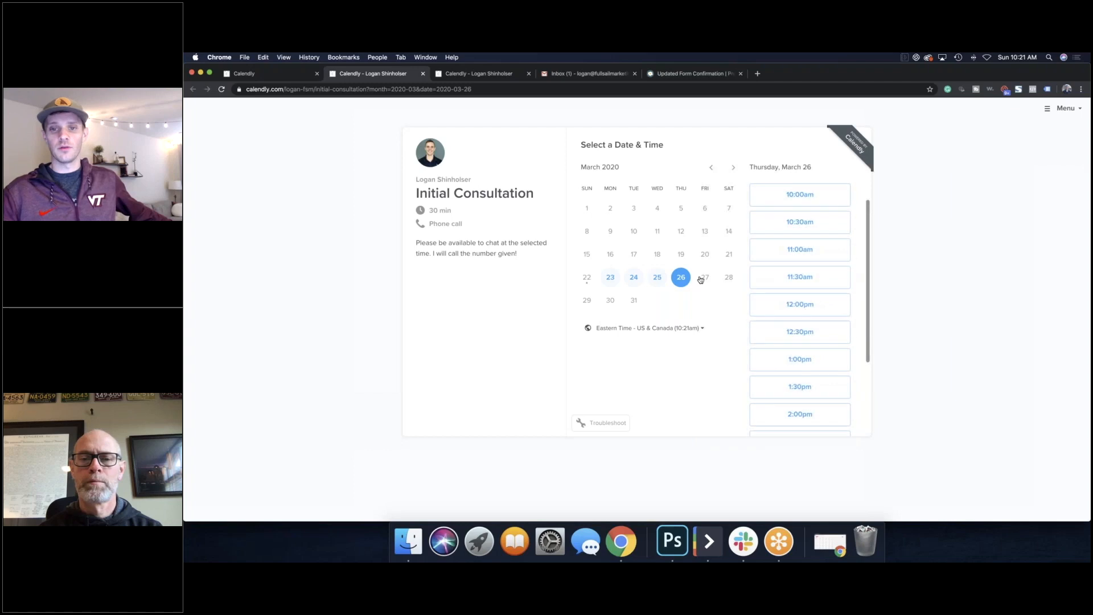
{"action": "left_click", "coordinate": [801, 250]}
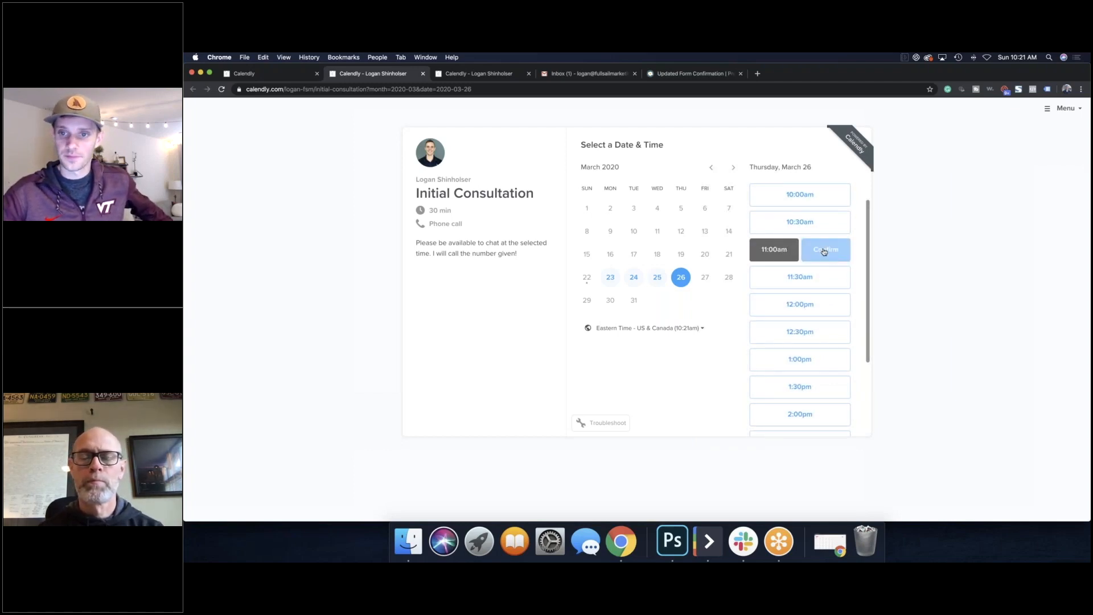
{"action": "left_click", "coordinate": [824, 252]}
{"action": "left_click", "coordinate": [612, 177]}
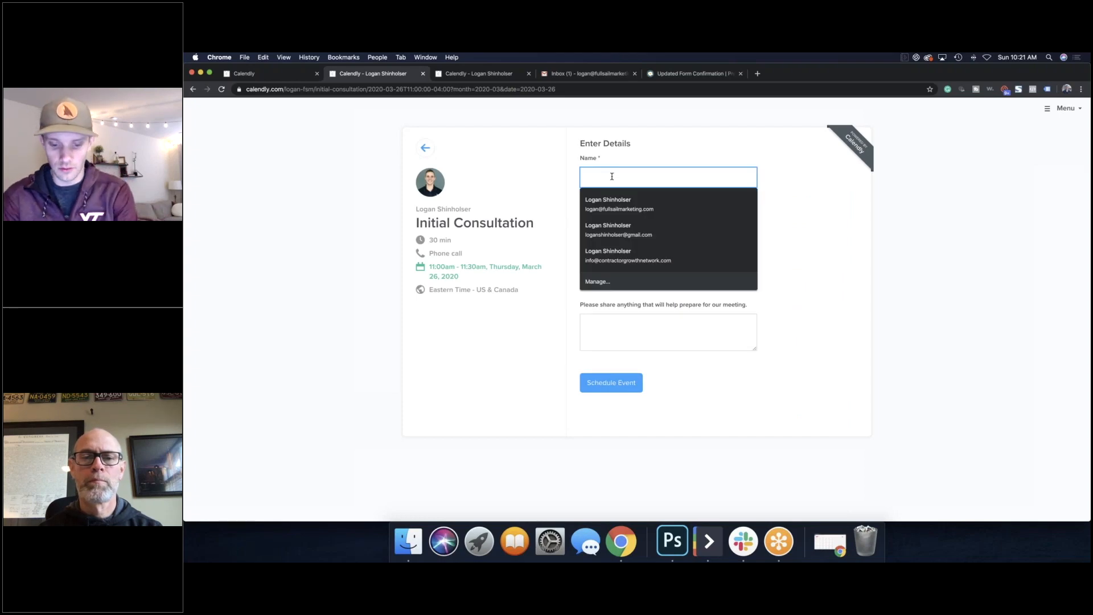
Step: Enter the invitee's full name, e-mail address and phone number in the booking form
{"action": "key", "text": "Tab"}
{"action": "type", "text": "tri"}
{"action": "key", "text": "BackSpace"}
{"action": "key", "text": "BackSpace"}
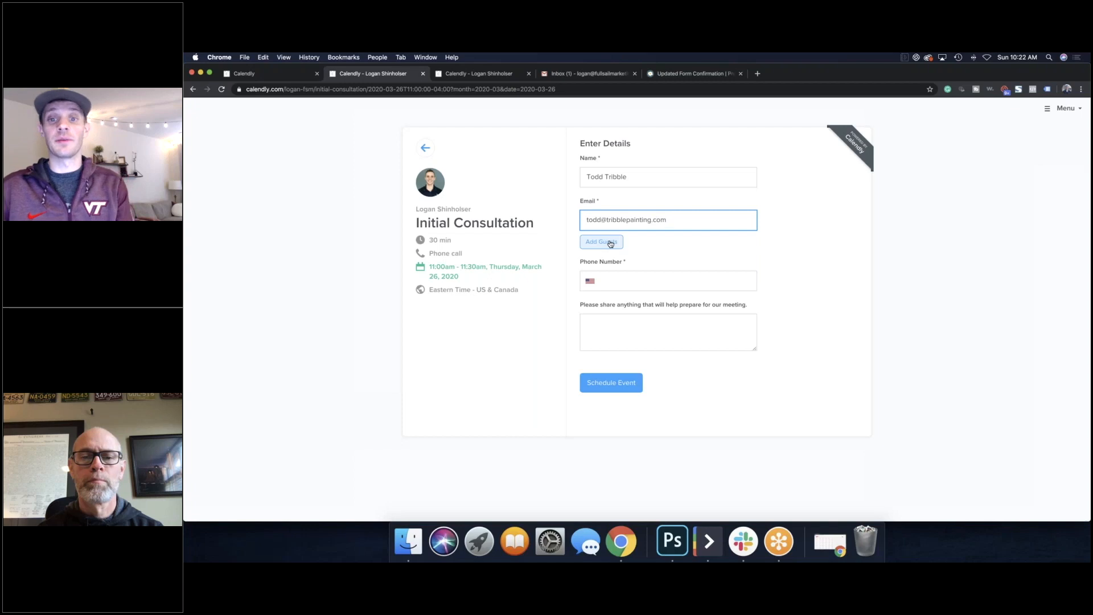
{"action": "left_click", "coordinate": [631, 280]}
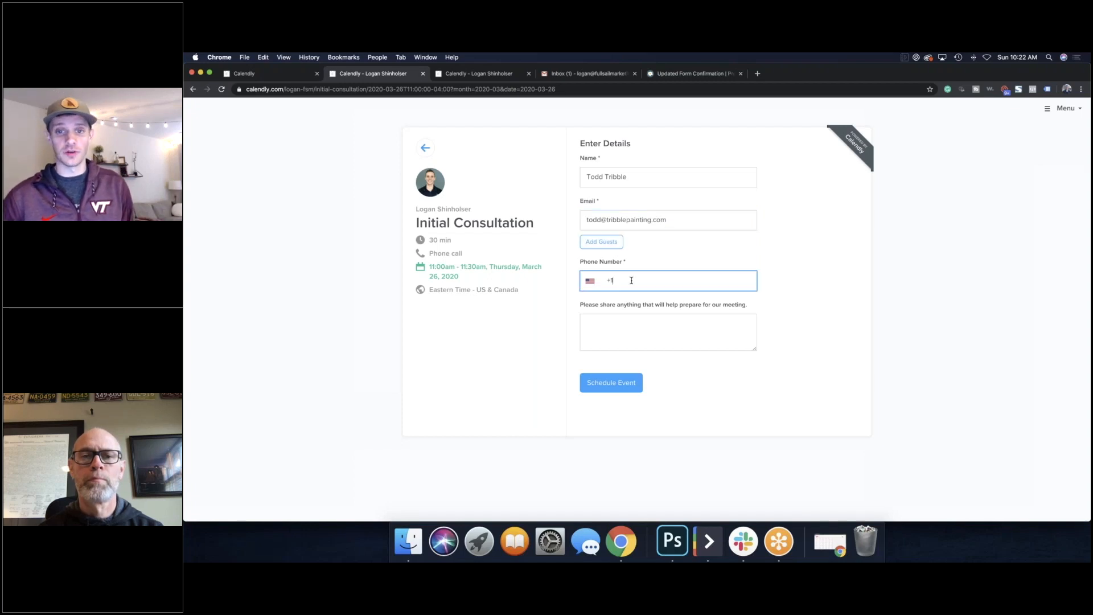
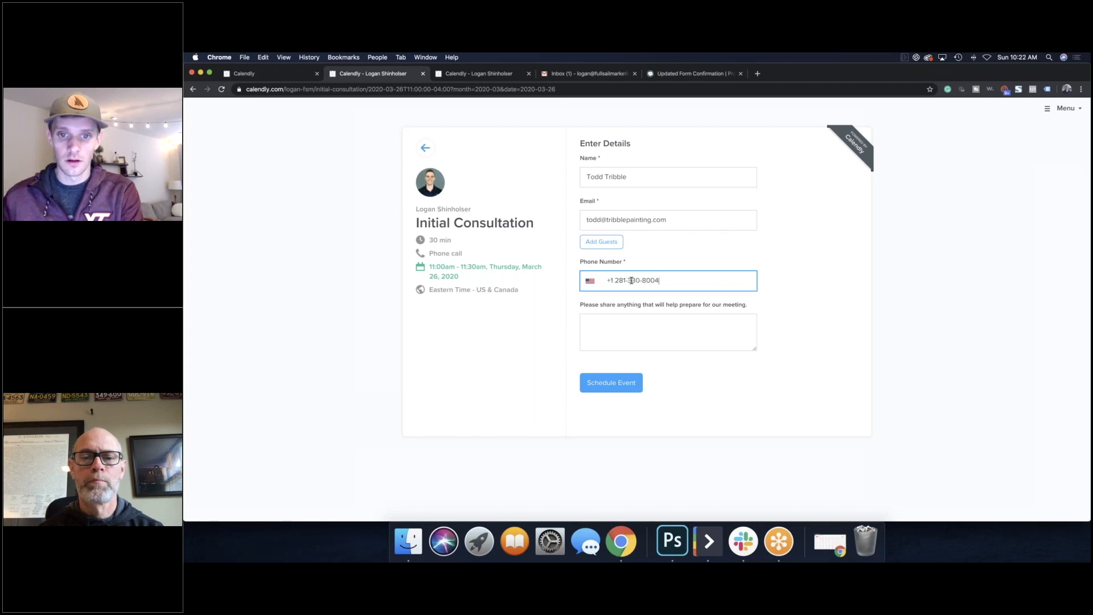
Step: Add the preparation note 'Nothing' and schedule the consultation
{"action": "left_click", "coordinate": [716, 324]}
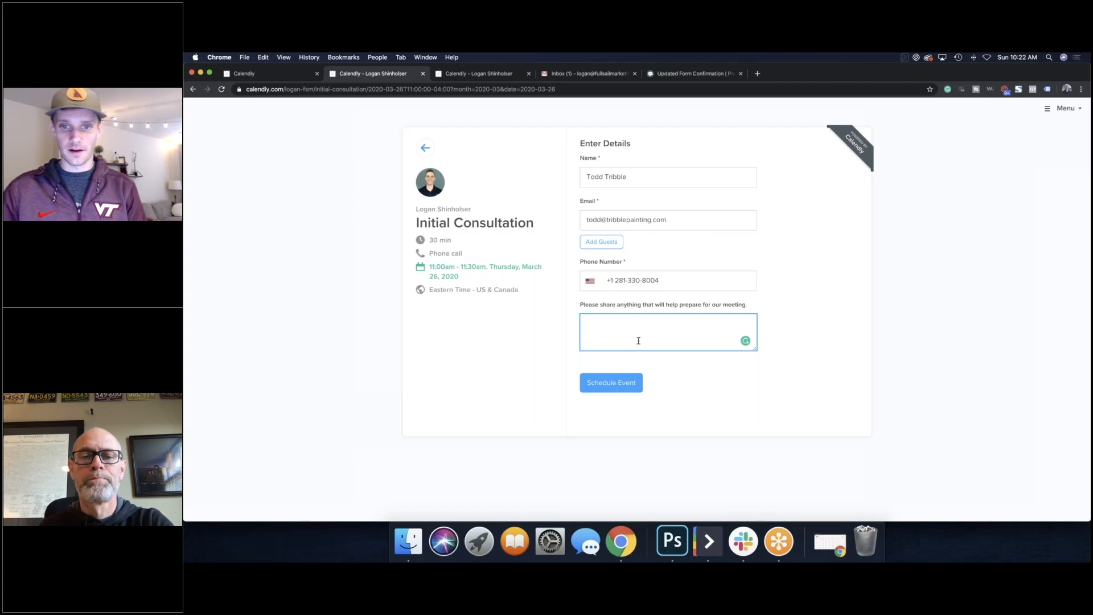
{"action": "type", "text": "othing"}
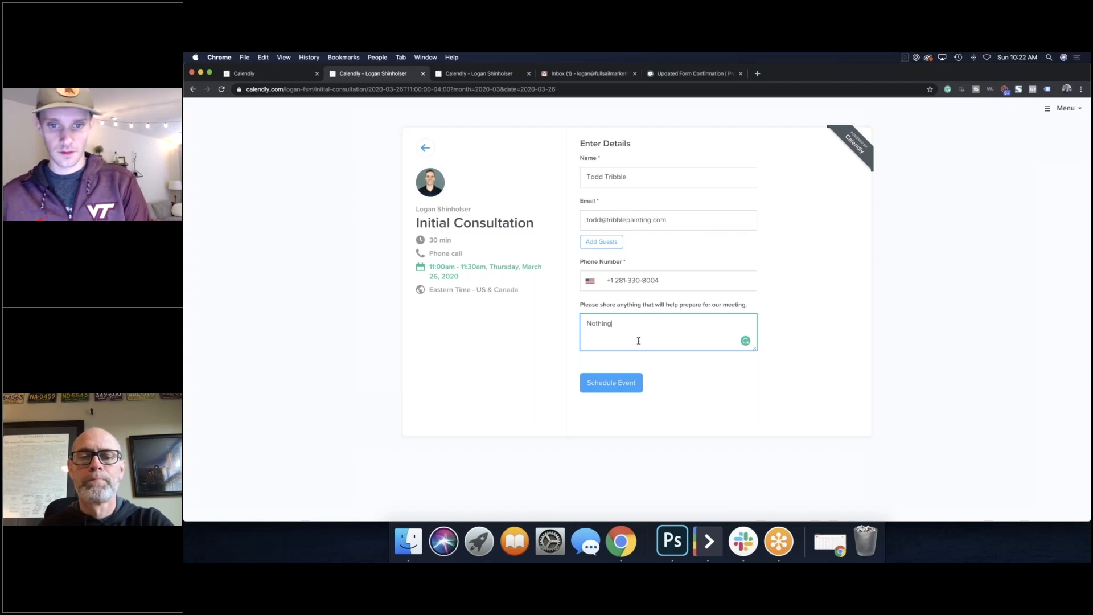
{"action": "left_click", "coordinate": [603, 382]}
{"action": "left_click", "coordinate": [616, 385]}
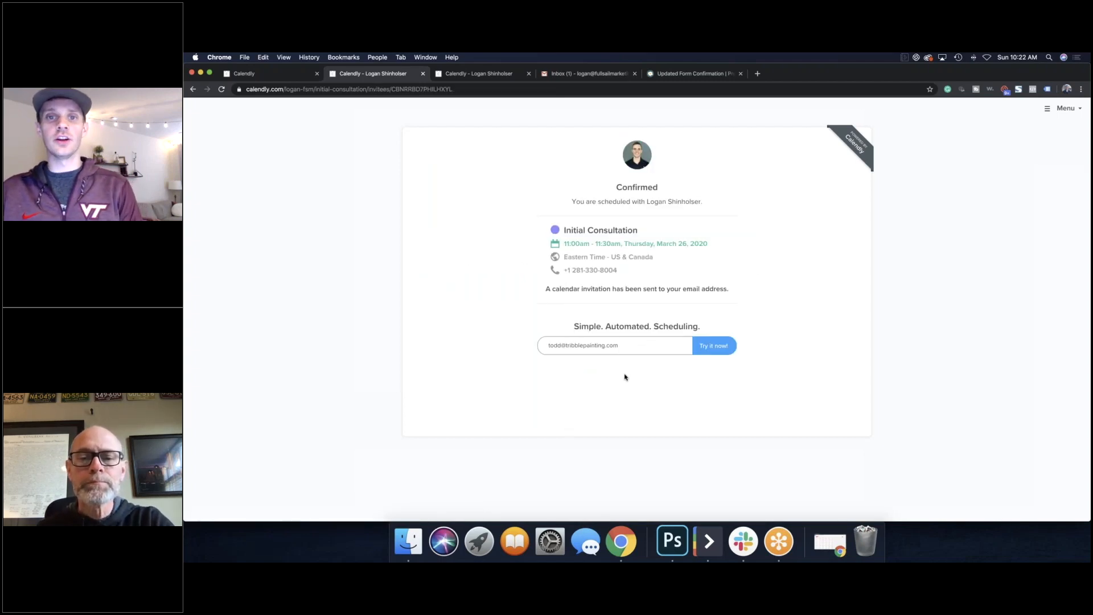
Step: In Gmail, open and read Calendly's 'New Event' e-mail for the Initial Consultation
{"action": "left_click", "coordinate": [567, 75]}
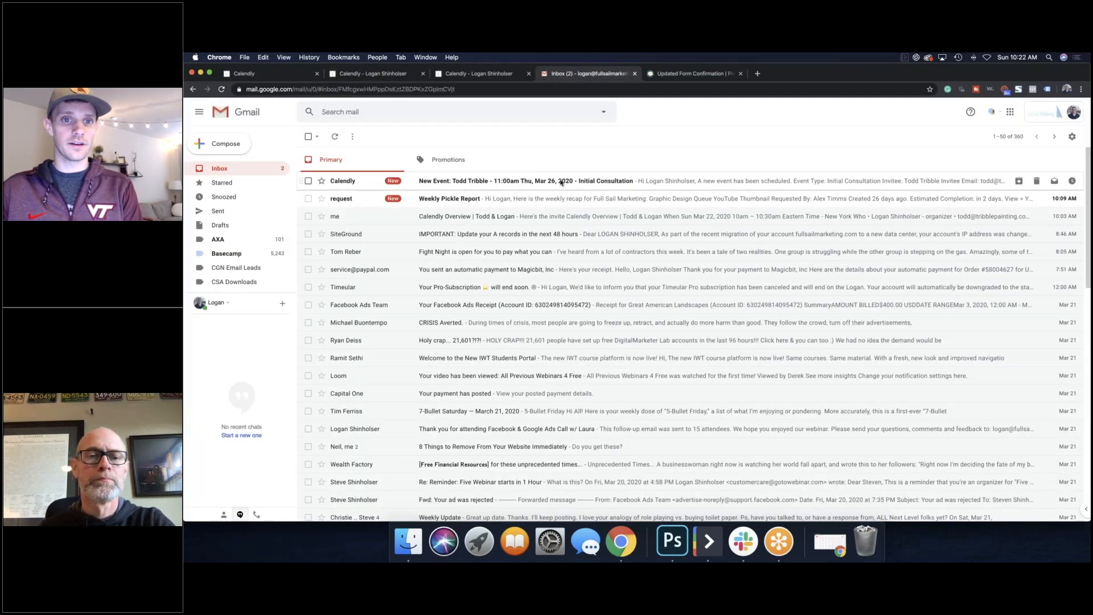
{"action": "left_click", "coordinate": [562, 184]}
{"action": "scroll", "coordinate": [638, 276], "scroll_direction": "down", "scroll_amount": 4}
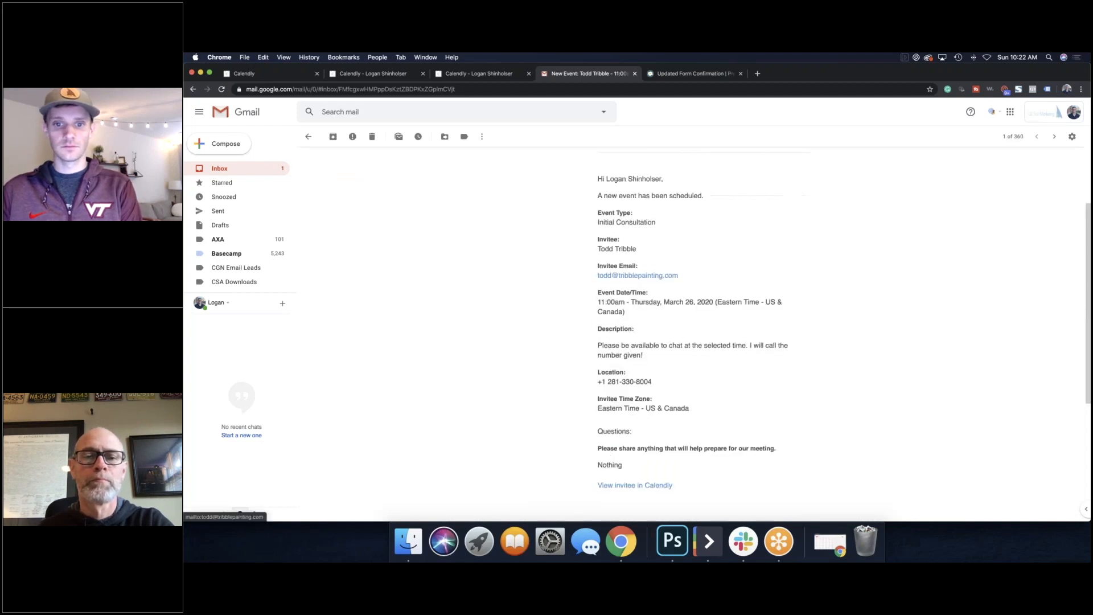
{"action": "scroll", "coordinate": [635, 280], "scroll_direction": "down", "scroll_amount": 1}
{"action": "scroll", "coordinate": [634, 279], "scroll_direction": "down", "scroll_amount": 4}
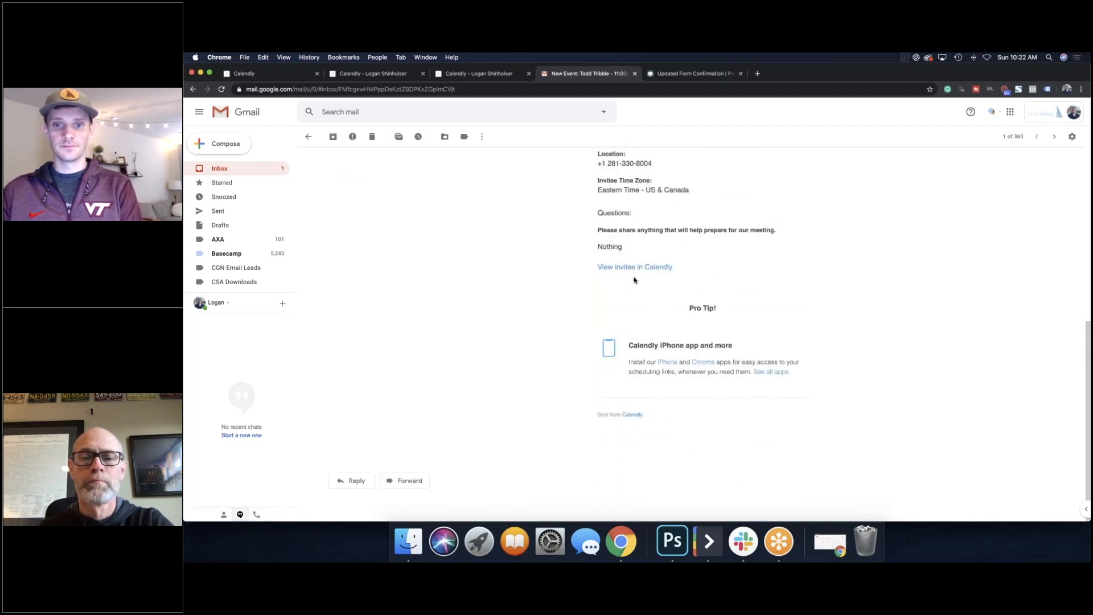
{"action": "scroll", "coordinate": [634, 279], "scroll_direction": "up", "scroll_amount": 8}
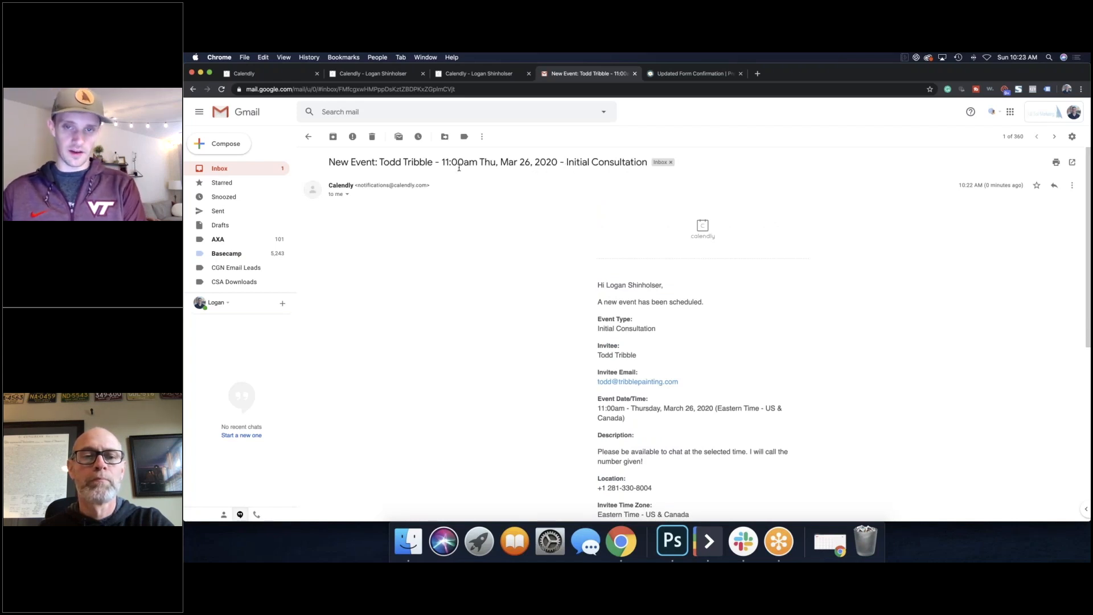
Step: Open Google Calendar in a new browser tab
{"action": "key", "text": "super+t"}
{"action": "type", "text": "cal"}
{"action": "key", "text": "Return"}
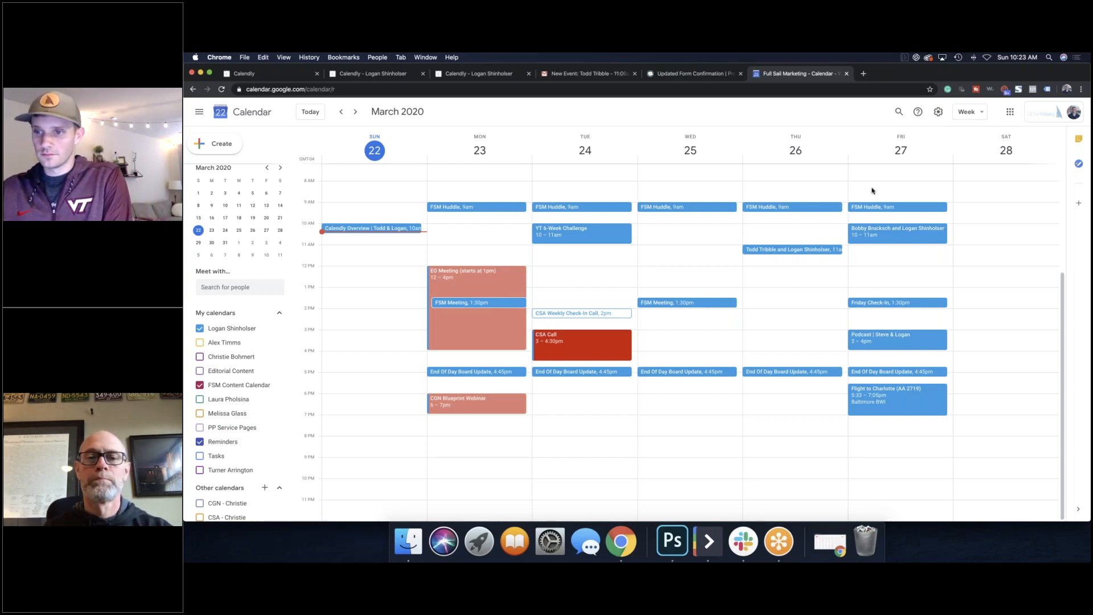
Step: Open the full event page for the Thursday, March 26 11am consultation
{"action": "left_click", "coordinate": [803, 254]}
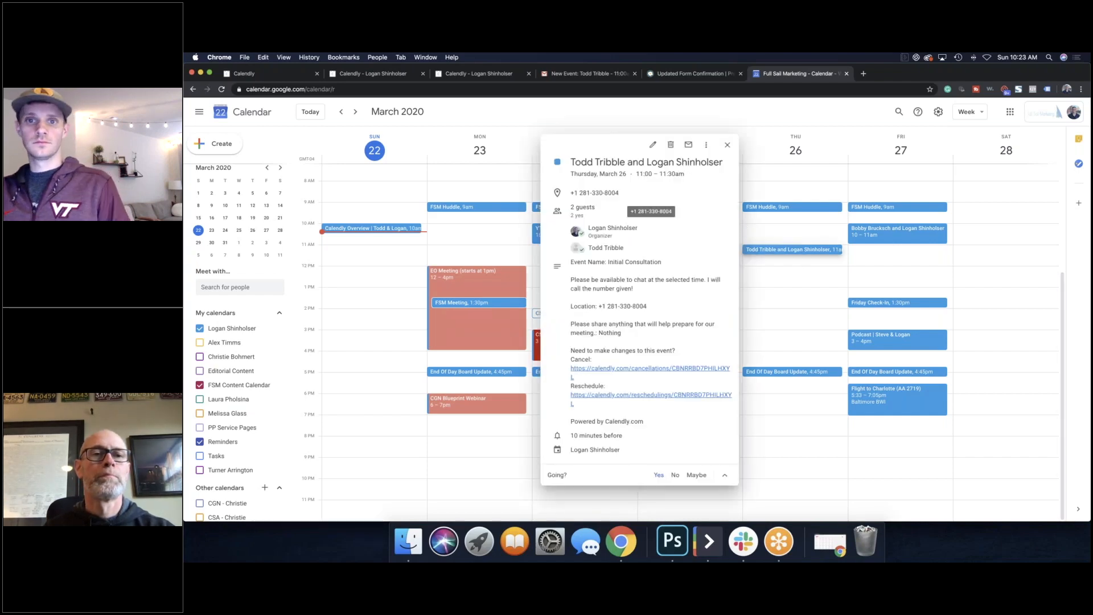
{"action": "left_click", "coordinate": [728, 147]}
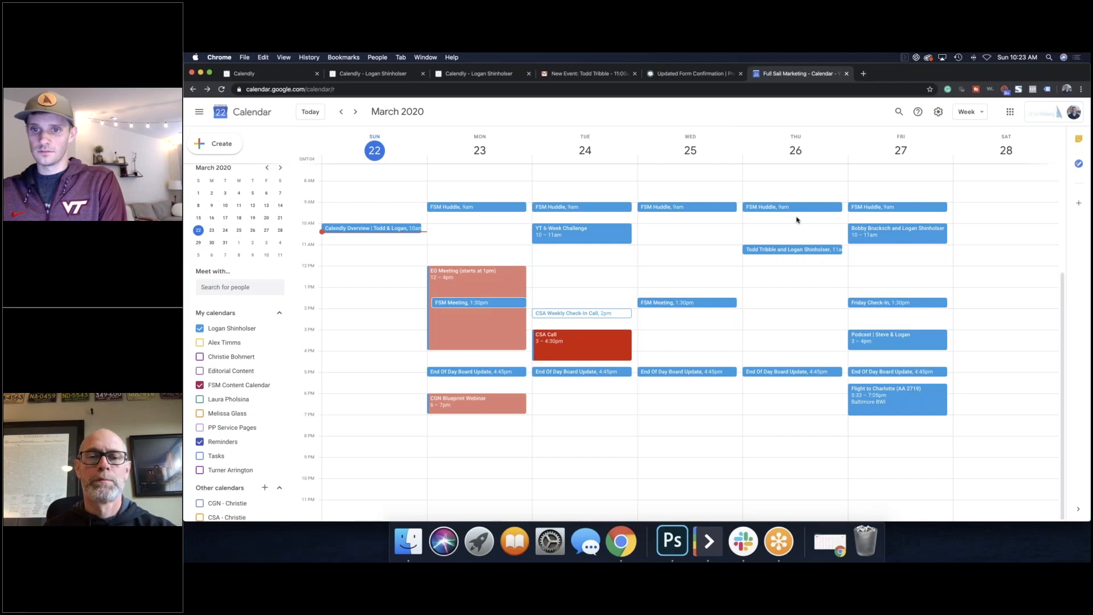
{"action": "left_click", "coordinate": [792, 249]}
{"action": "left_click", "coordinate": [654, 146]}
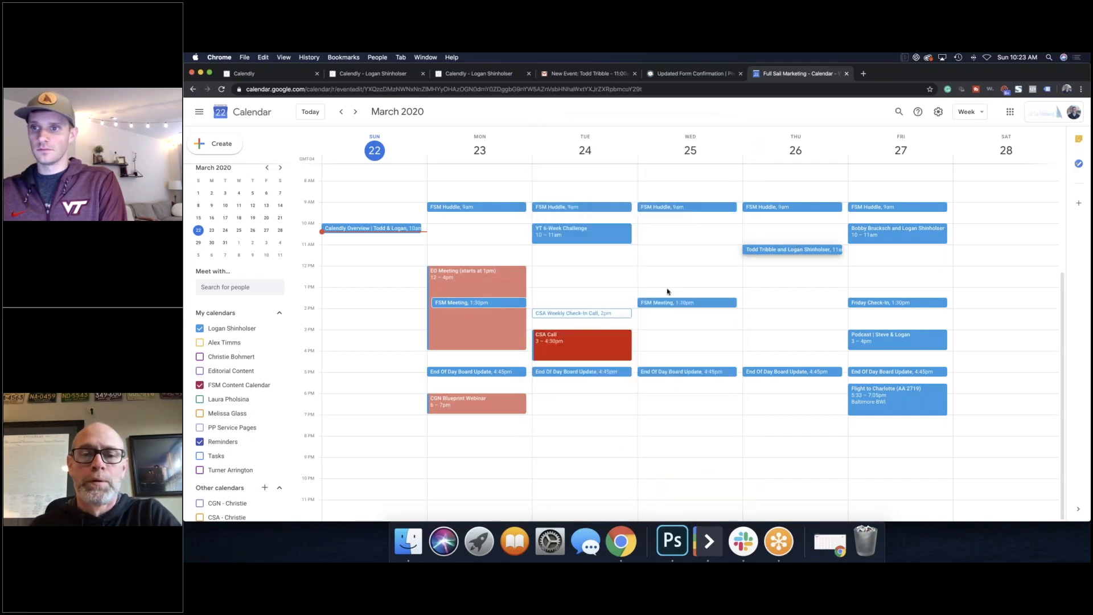